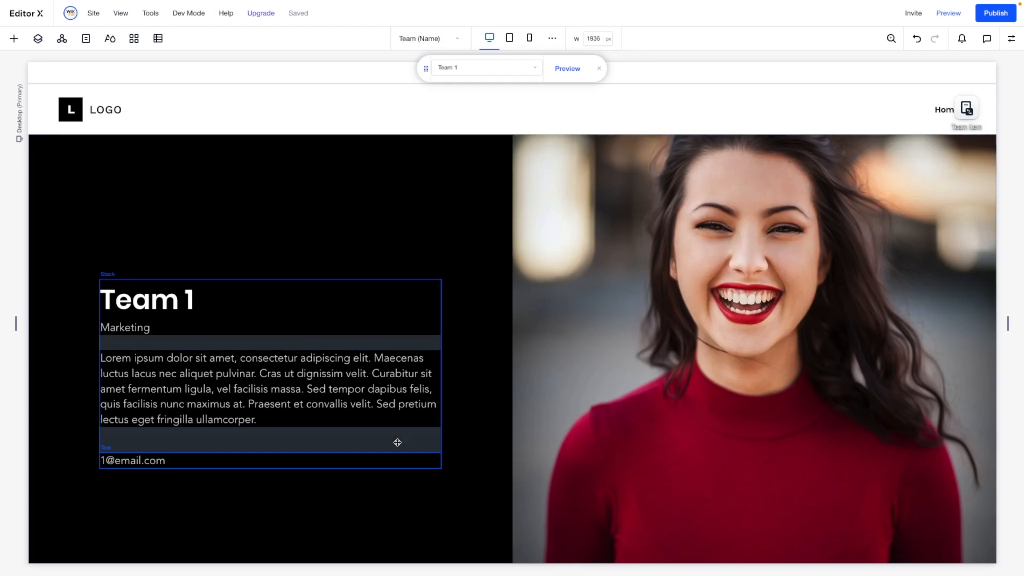
# - View the dynamic team page with the Team 3 item and the Team 5 item
pyautogui.click(460, 71)
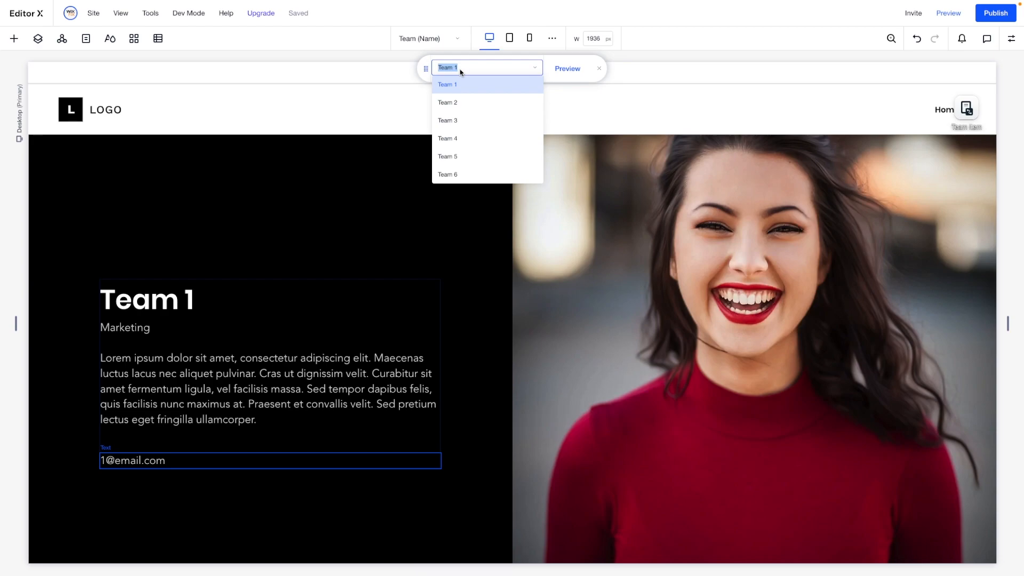
pyautogui.click(461, 121)
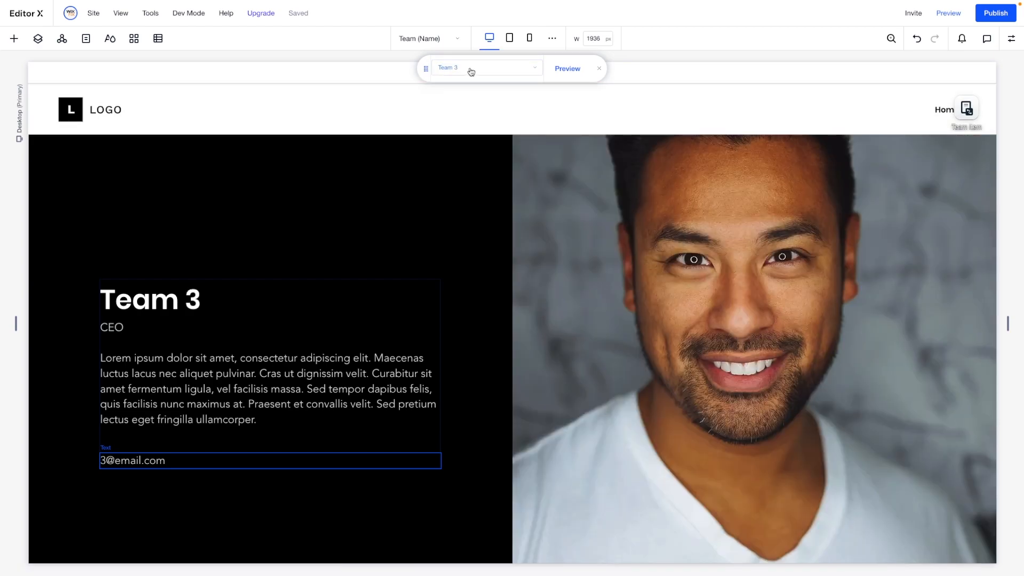
pyautogui.click(471, 72)
pyautogui.click(472, 155)
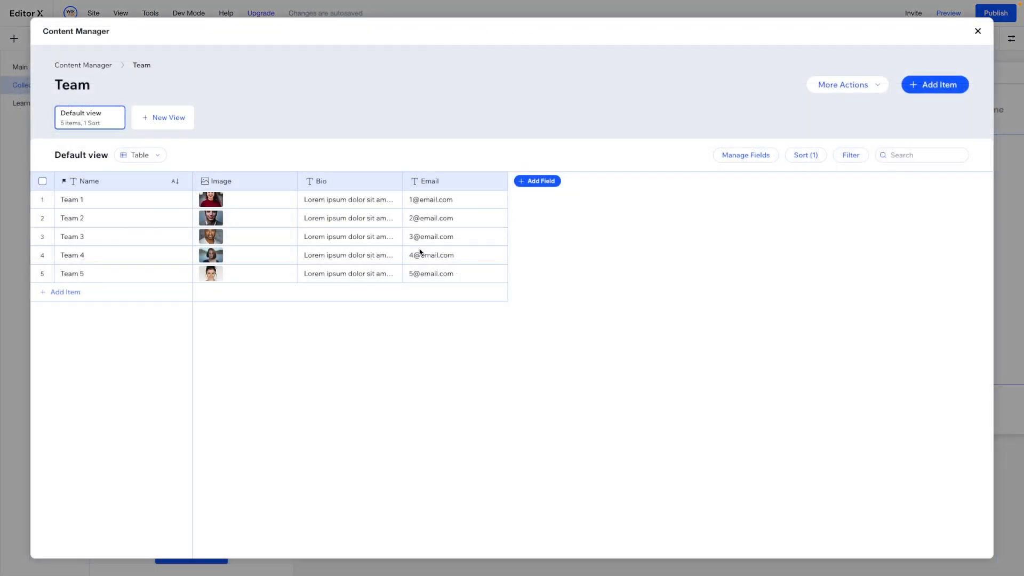
# - Add a Text field named "Job Title" to the Team collection
pyautogui.click(528, 182)
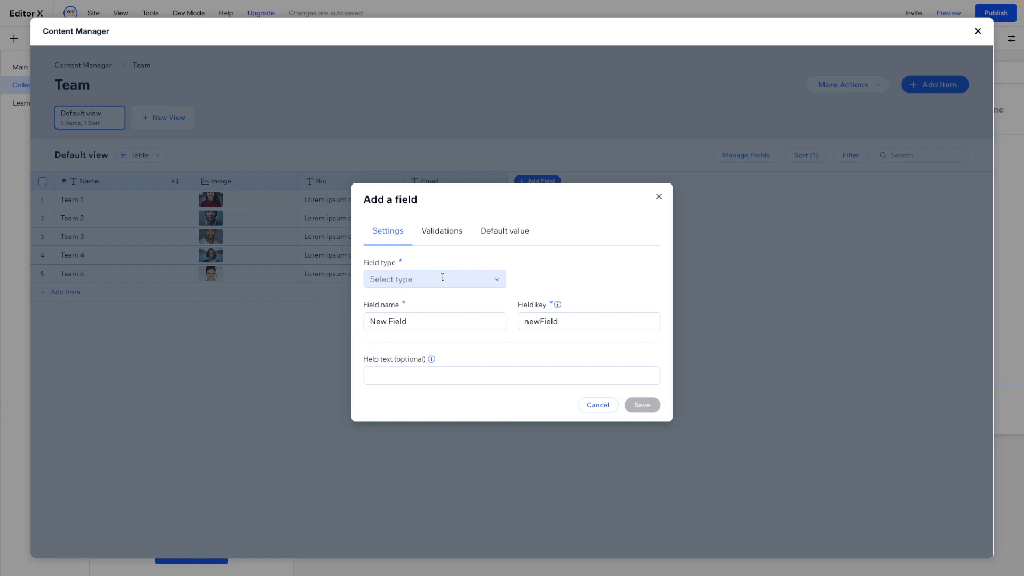
pyautogui.click(438, 278)
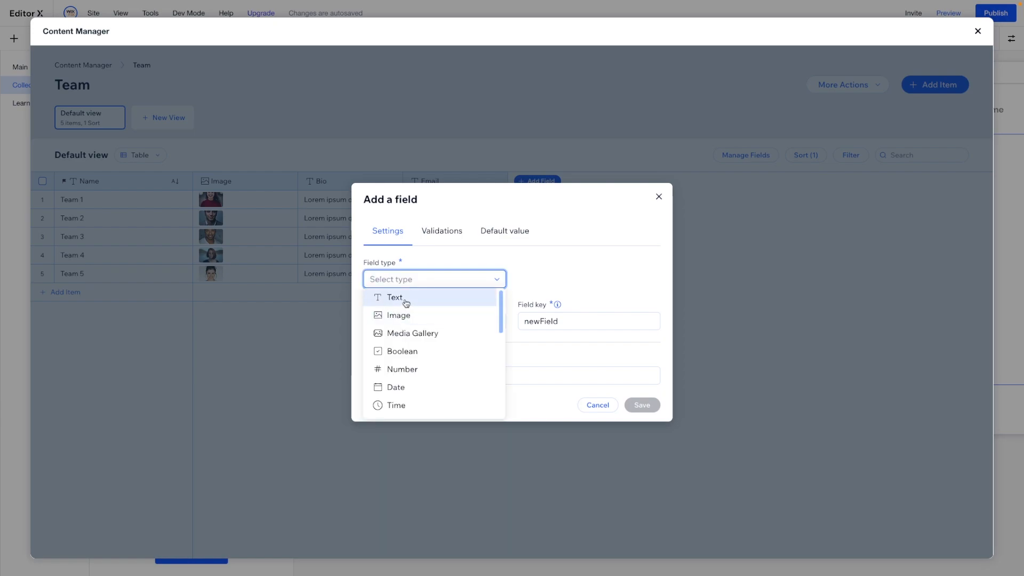
pyautogui.click(405, 303)
pyautogui.doubleClick(395, 303)
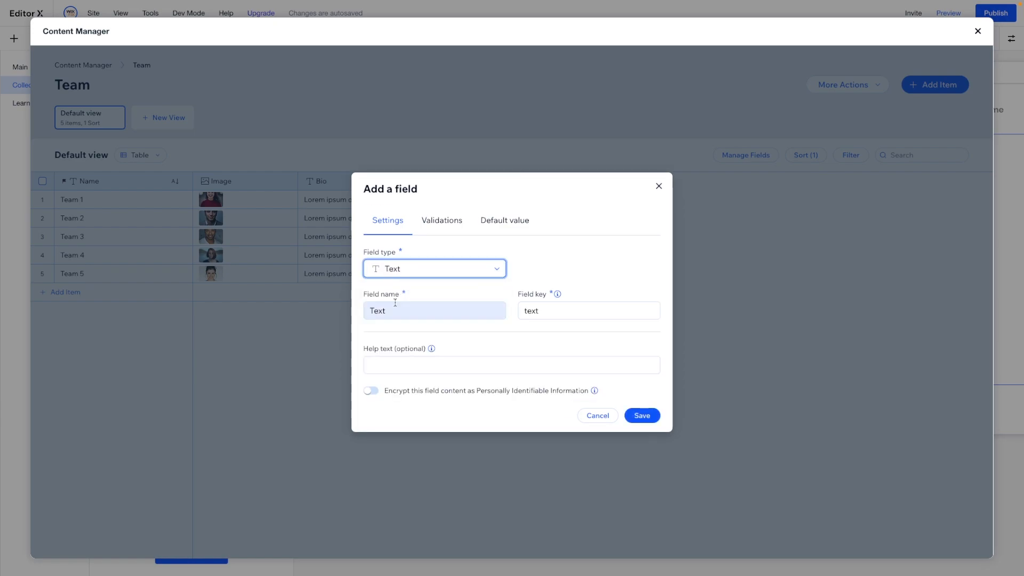
pyautogui.write('Job ')
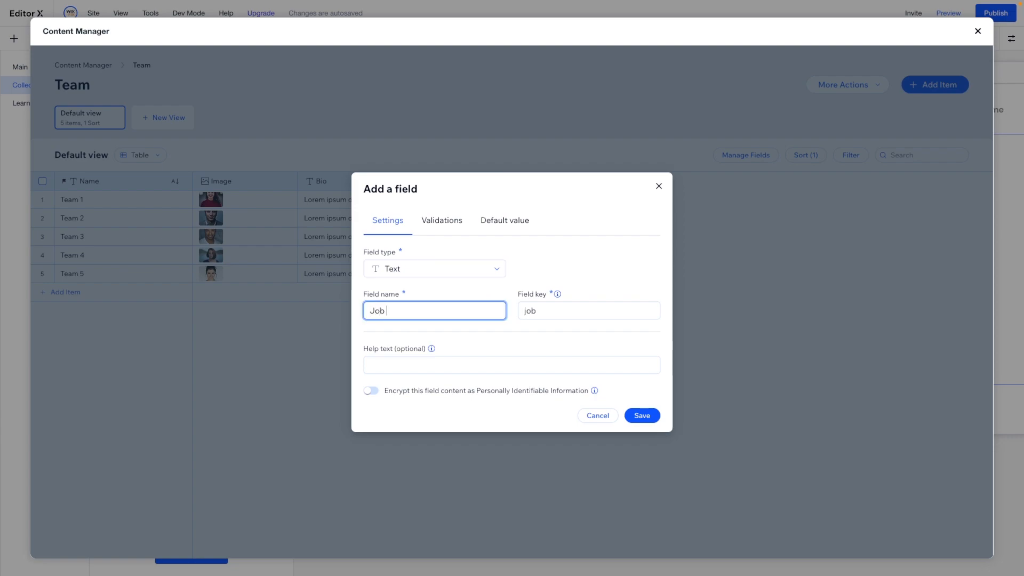
pyautogui.write('Y')
pyautogui.press('BackSpace')
pyautogui.write('Title')
pyautogui.click(642, 415)
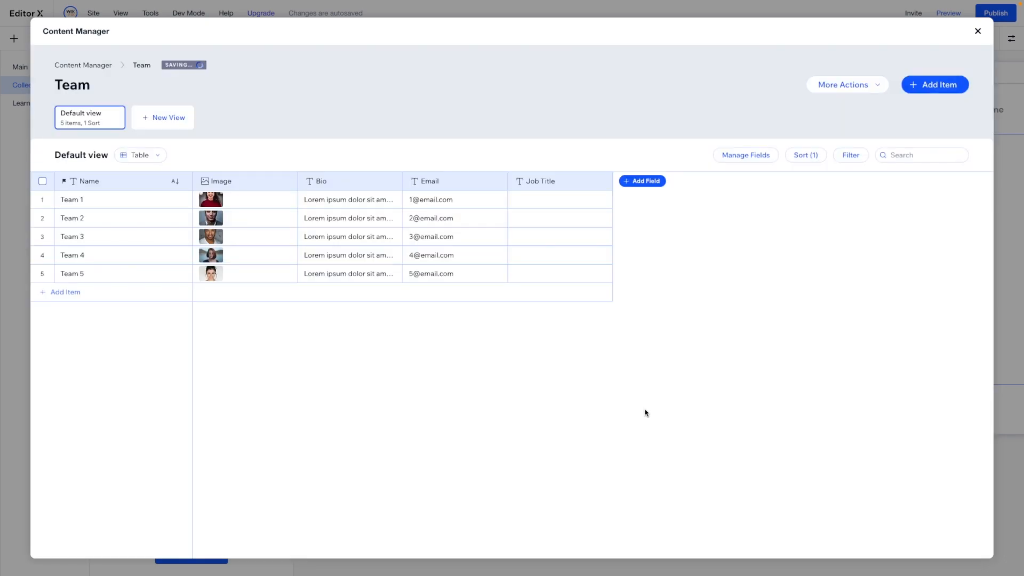
# - Add a Number field named "Display Order" to the Team collection
pyautogui.click(642, 182)
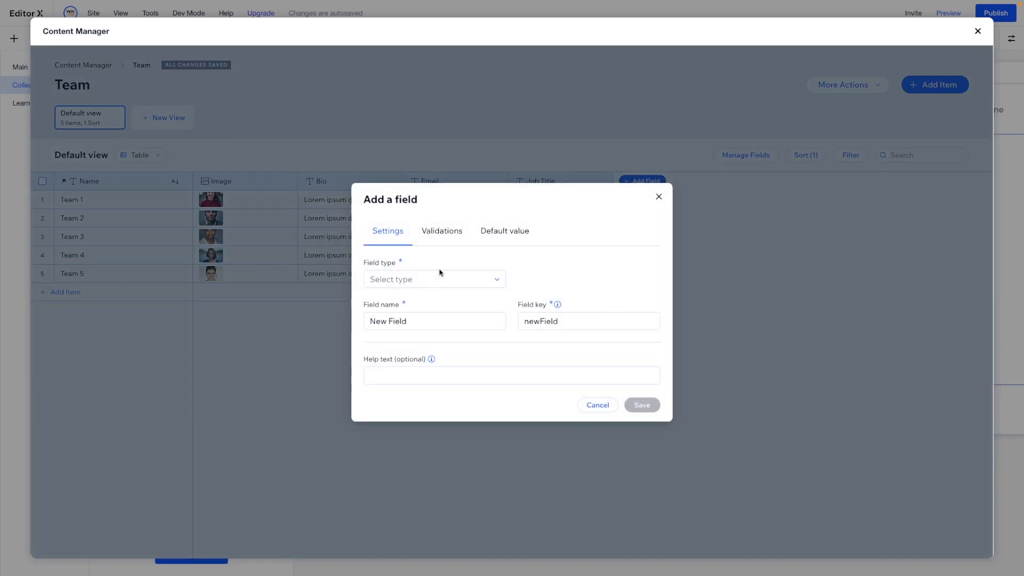
pyautogui.click(416, 280)
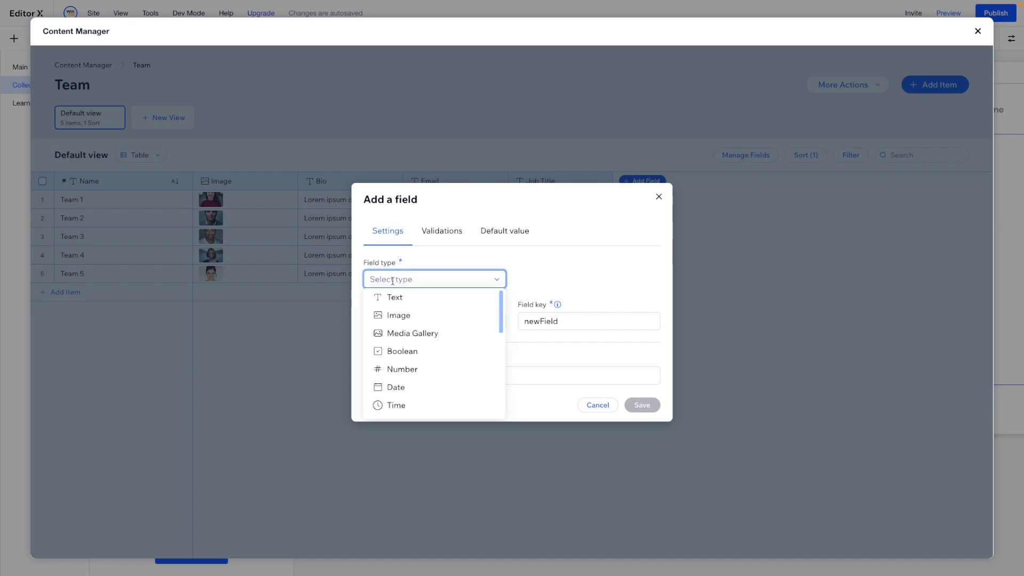
pyautogui.click(403, 374)
pyautogui.doubleClick(410, 318)
pyautogui.write('Display Order')
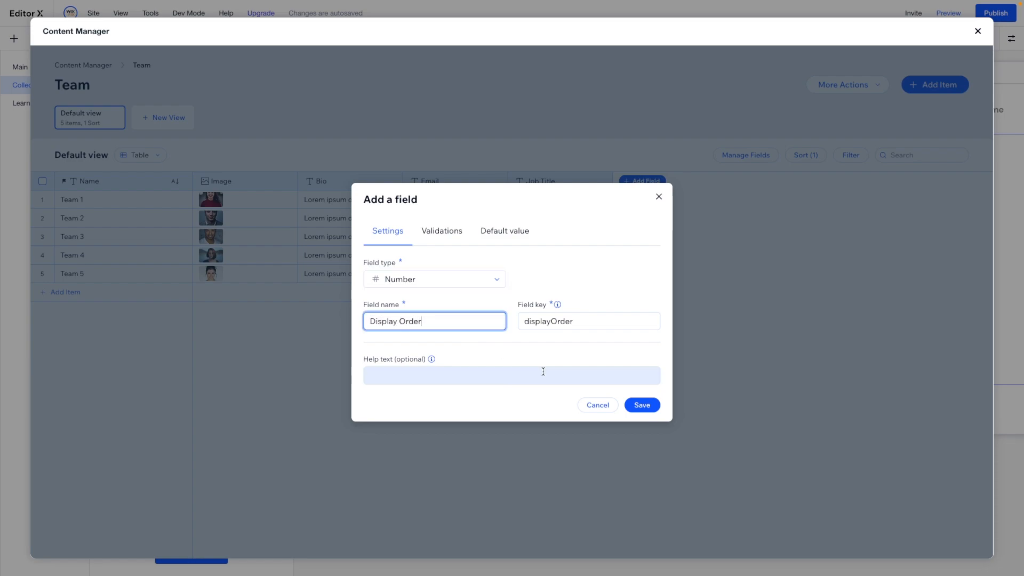
pyautogui.click(642, 405)
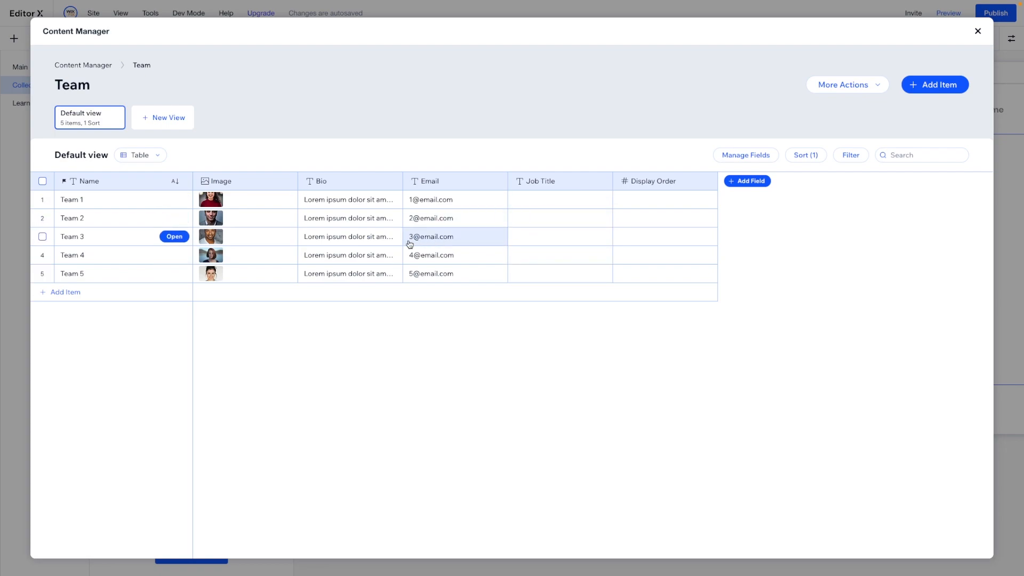
# - Enter CEO as the job title of Team 3
pyautogui.click(529, 236)
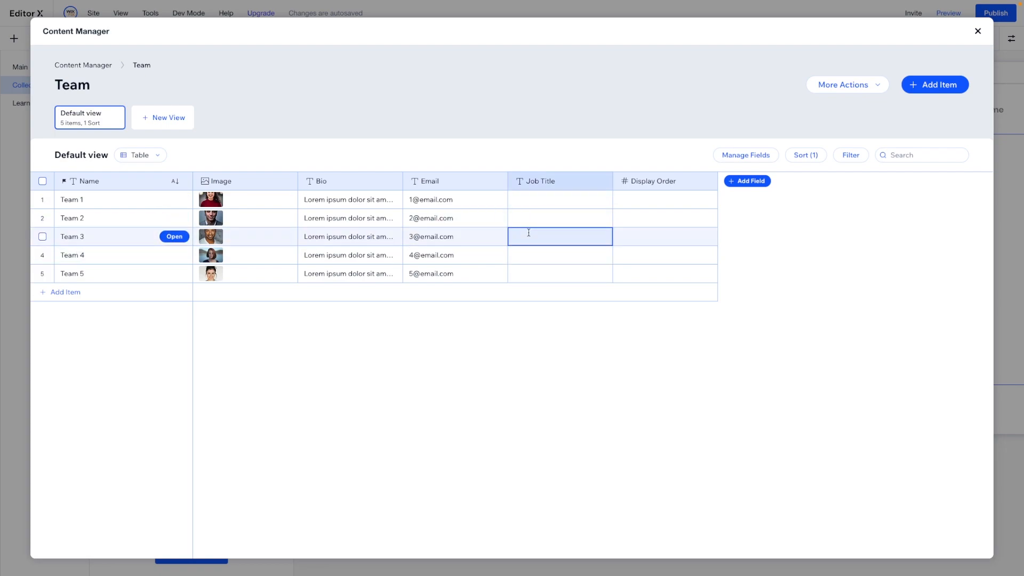
pyautogui.click(528, 232)
pyautogui.write('CEO')
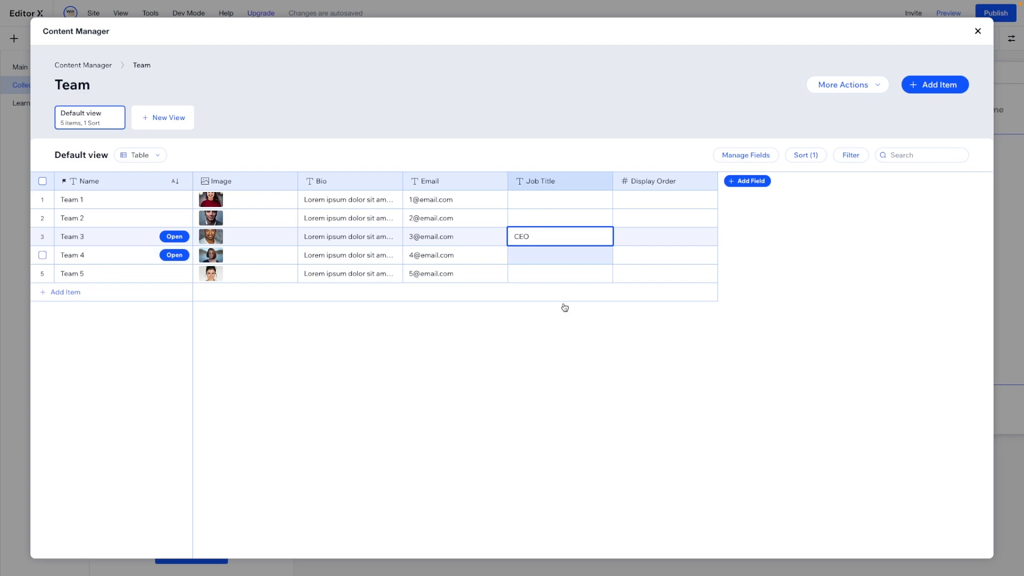
pyautogui.press('Return')
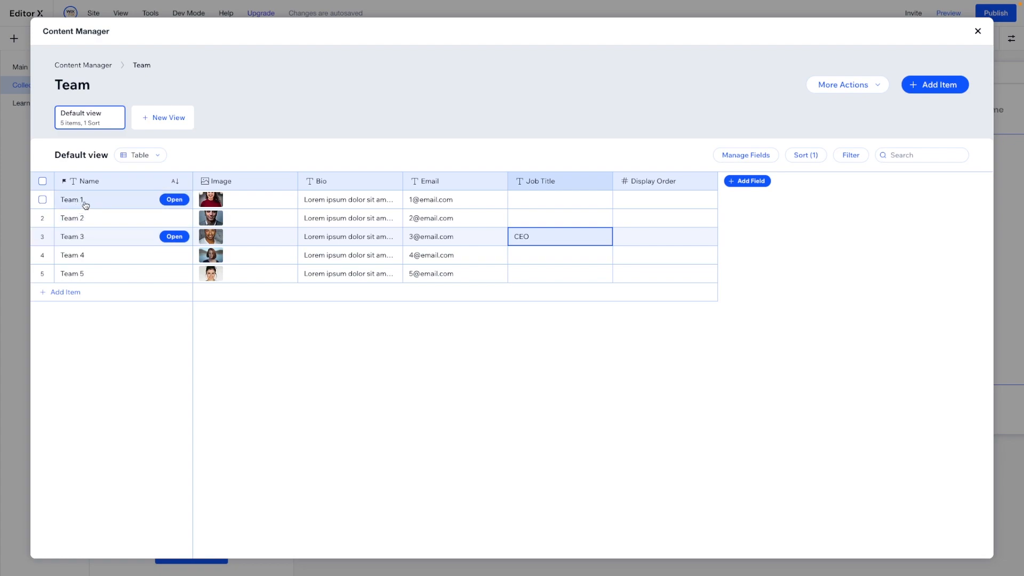
# - Fill in the job titles: Team 1 Marketing, Team 2 Customer Service, Team 4 Designer and Team 5 Web Specialist
pyautogui.click(539, 198)
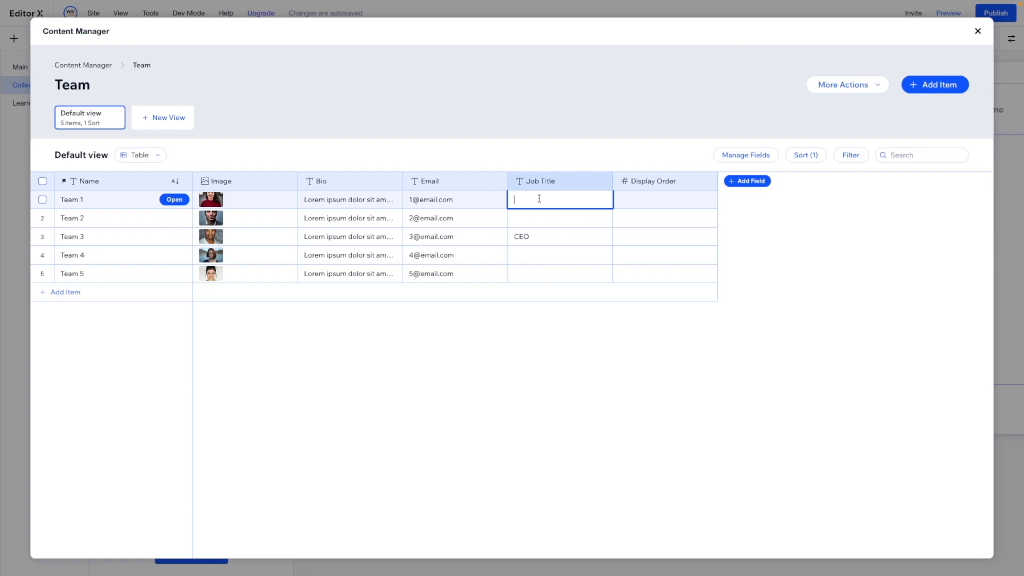
pyautogui.write('Marketing')
pyautogui.click(536, 215)
pyautogui.write('Customer Service')
pyautogui.click(541, 251)
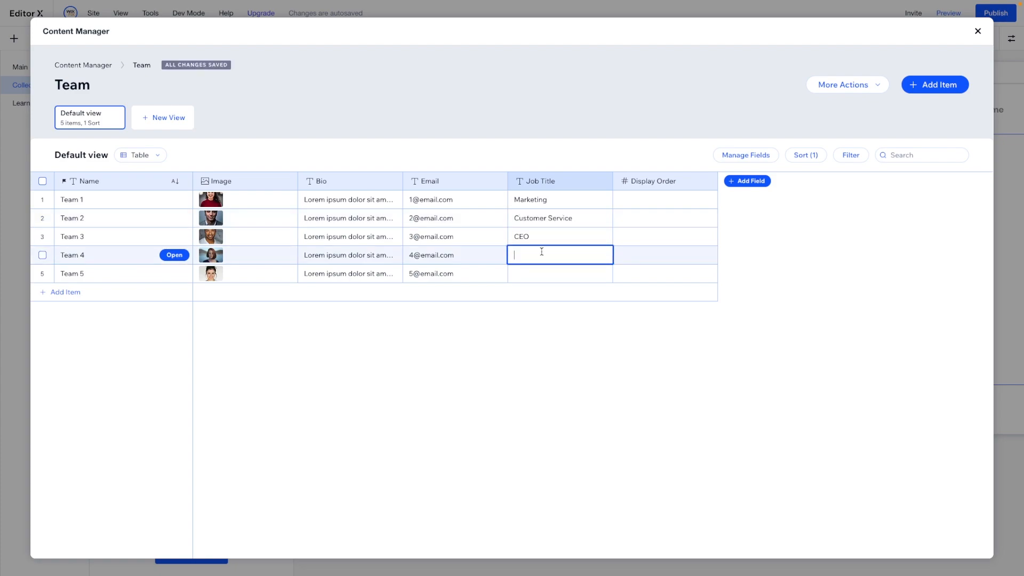
pyautogui.write('Designer')
pyautogui.click(543, 270)
pyautogui.write('W')
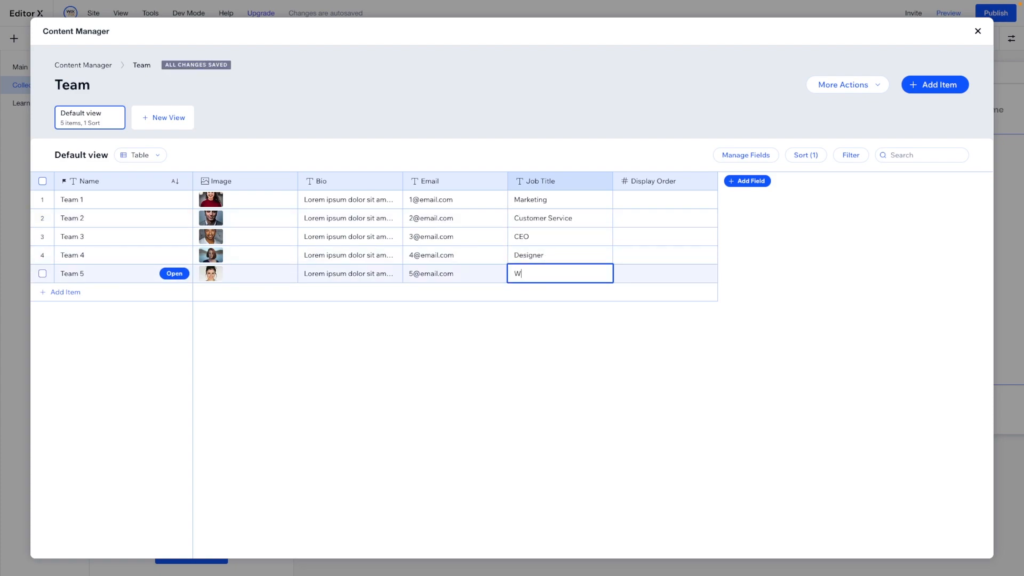
pyautogui.write('eb Specialist')
pyautogui.click(598, 340)
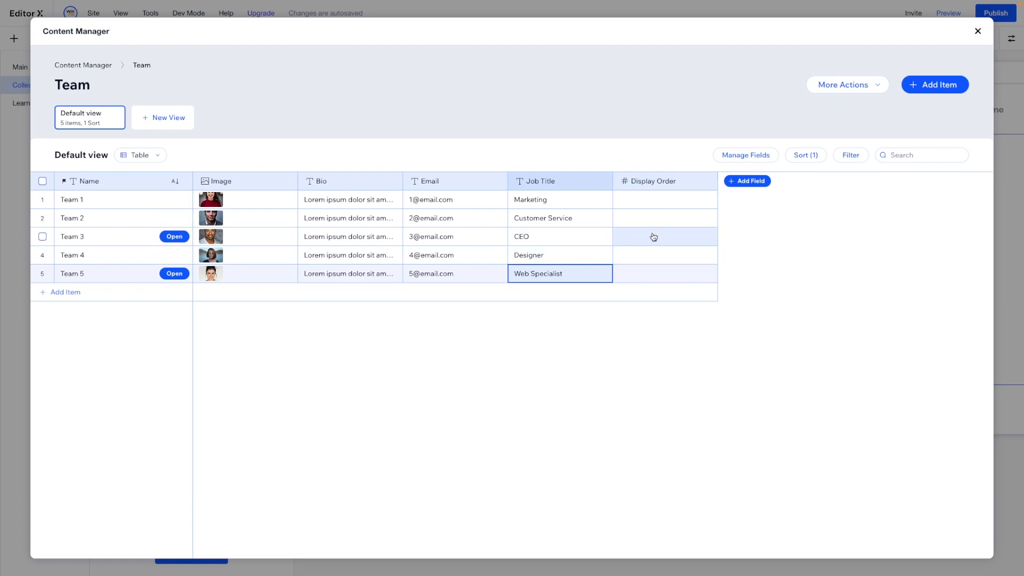
# - Set the display order to 1 for Team 3, 2 for Team 1, 3 for Team 4, 4 for Team 5 and 5 for Team 2
pyautogui.doubleClick(653, 236)
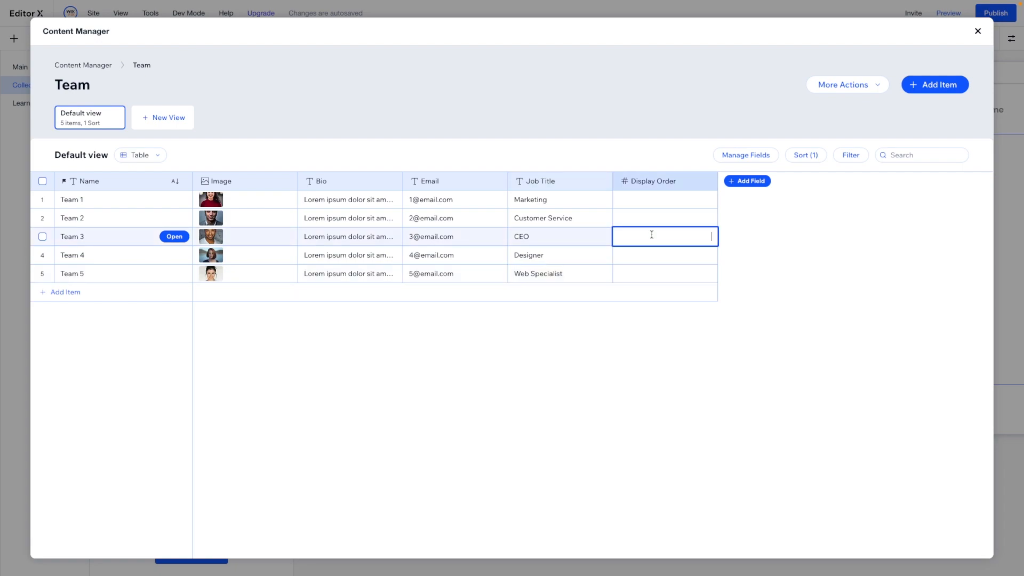
pyautogui.write('1')
pyautogui.press('Return')
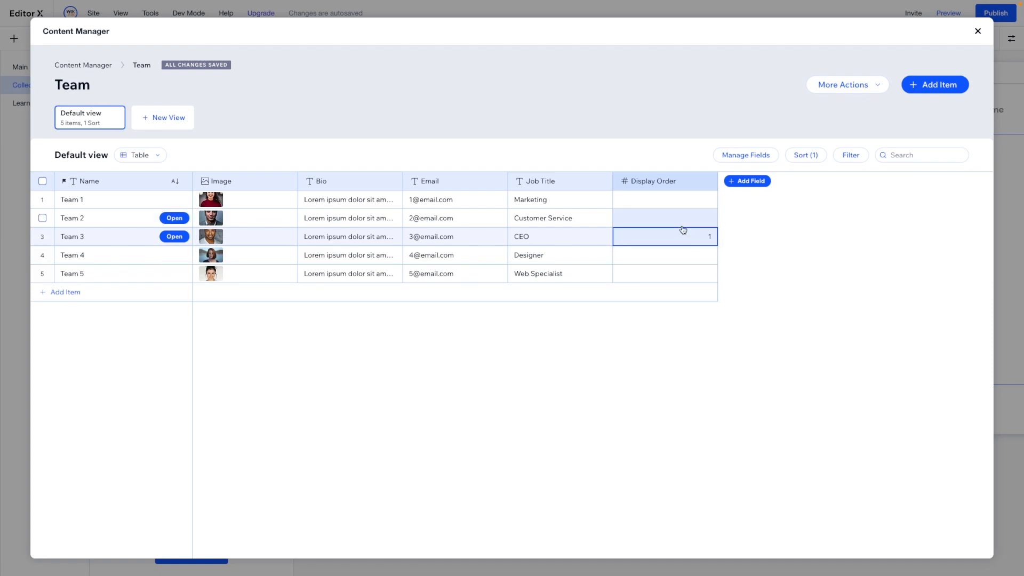
pyautogui.click(632, 201)
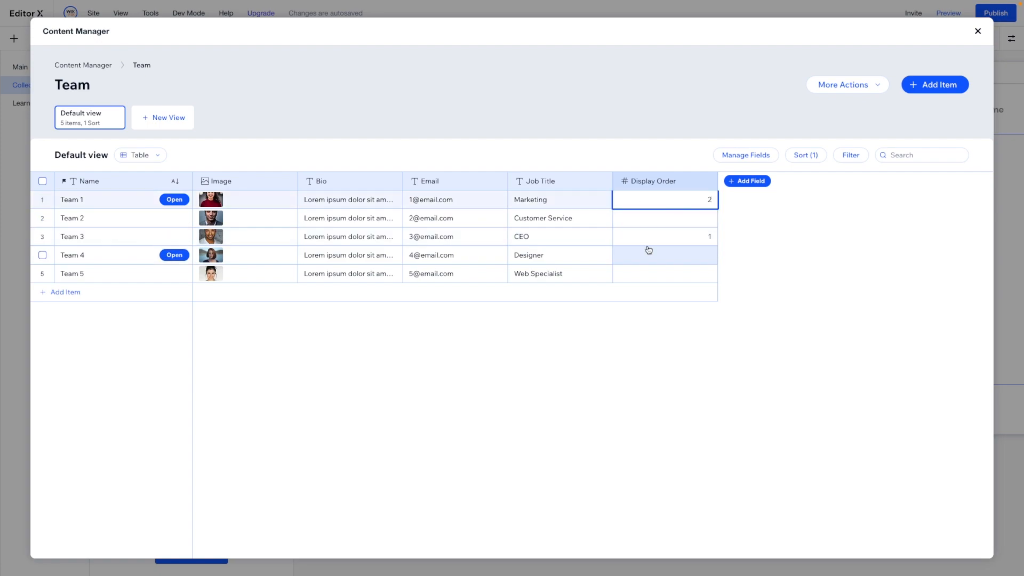
pyautogui.click(666, 255)
pyautogui.write('3')
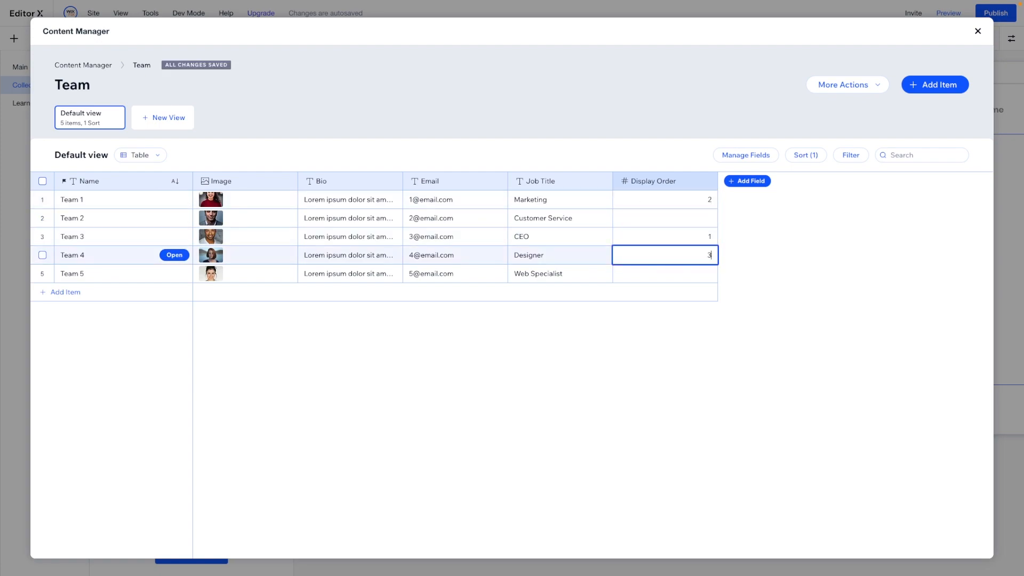
pyautogui.click(670, 276)
pyautogui.write('4')
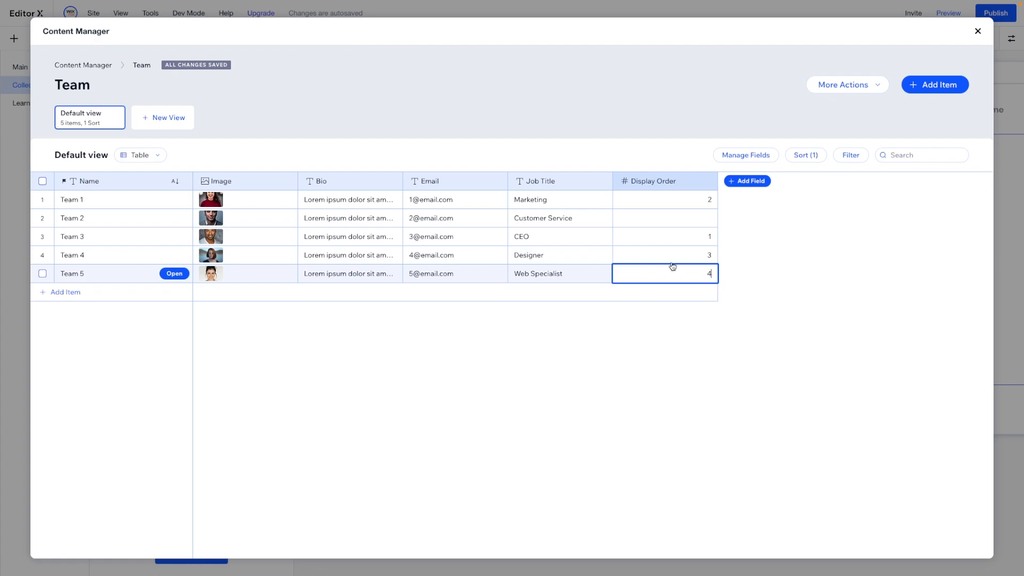
pyautogui.click(666, 221)
pyautogui.write('5')
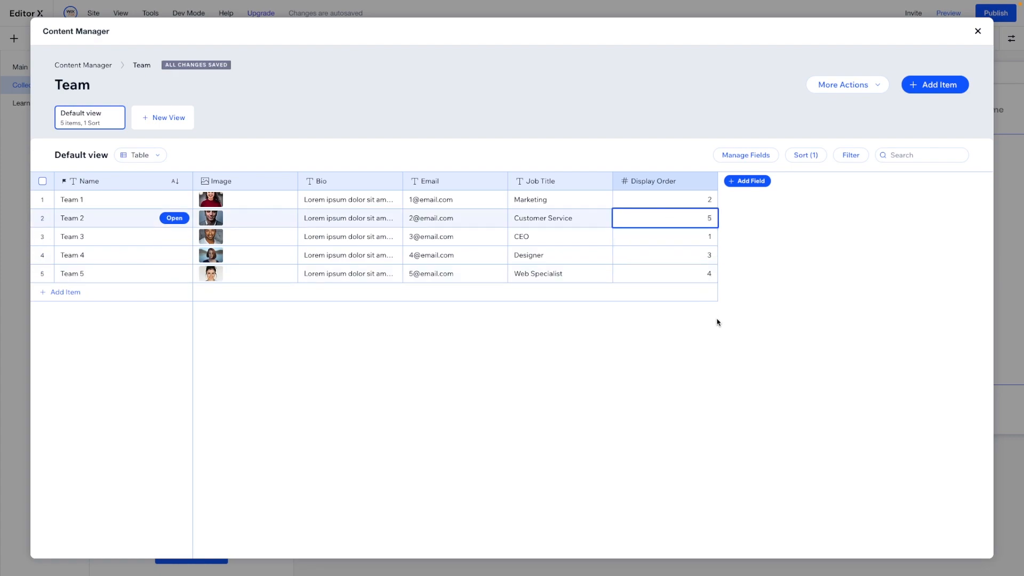
pyautogui.press('Return')
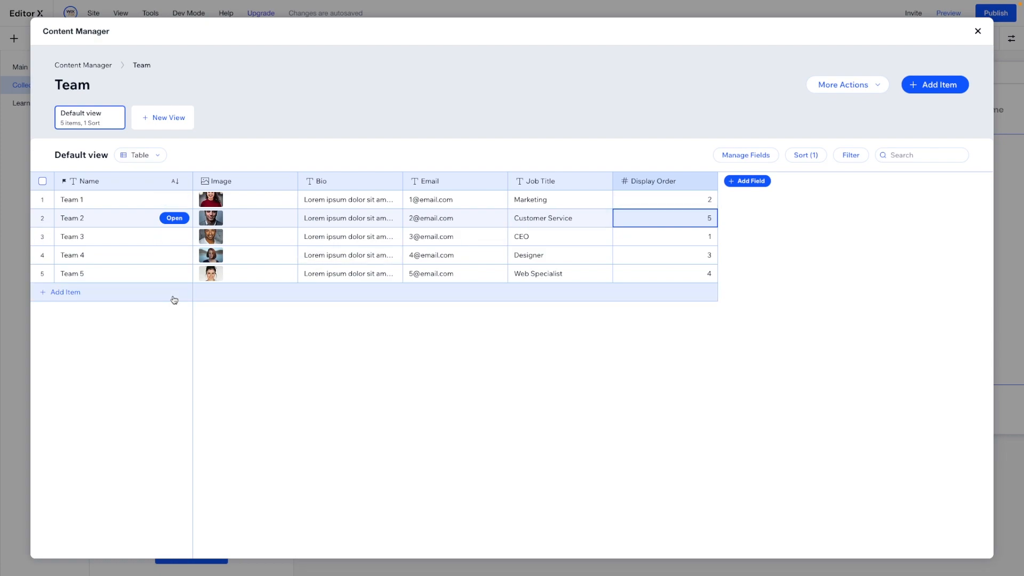
# - Add a new item to the Team collection, open it and name it "Team 6"
pyautogui.click(72, 294)
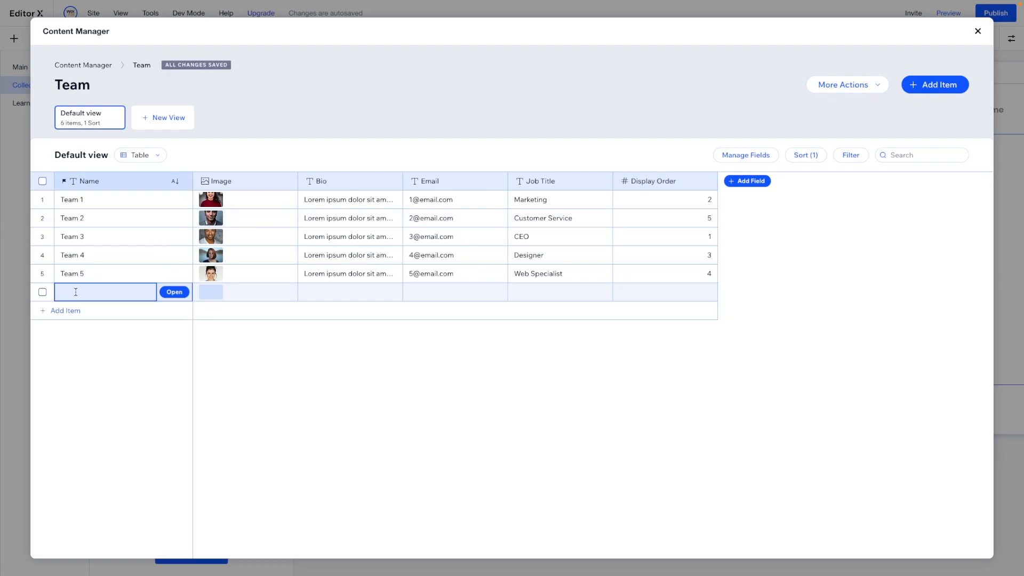
pyautogui.click(170, 293)
pyautogui.click(398, 168)
pyautogui.write('Team')
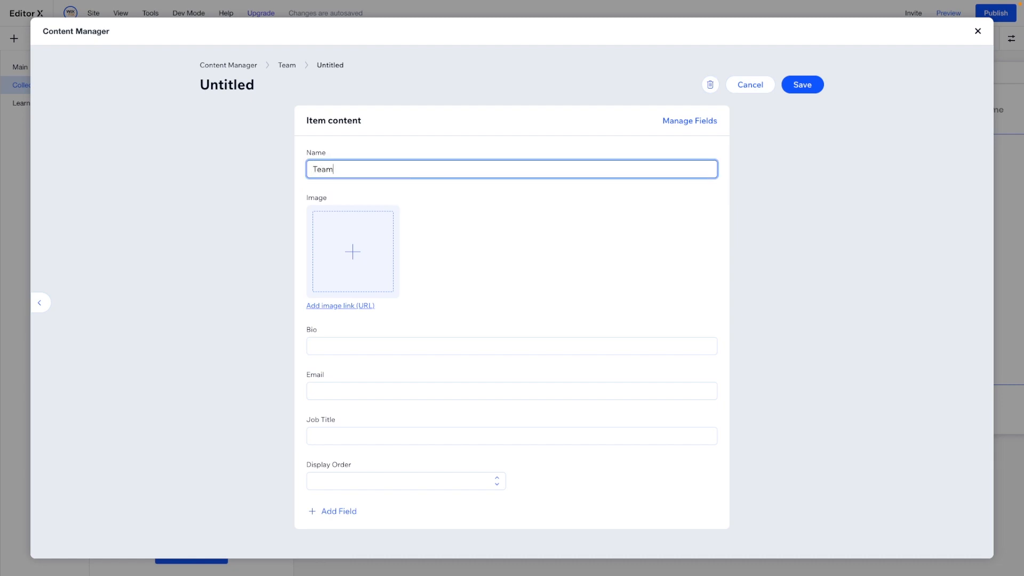
pyautogui.write(' 56')
pyautogui.press('BackSpace')
pyautogui.press('BackSpace')
pyautogui.write('6')
# - Set the Team 6 image to the Unsplash profile photo of the man with glasses in a dark suit jacket
pyautogui.click(353, 252)
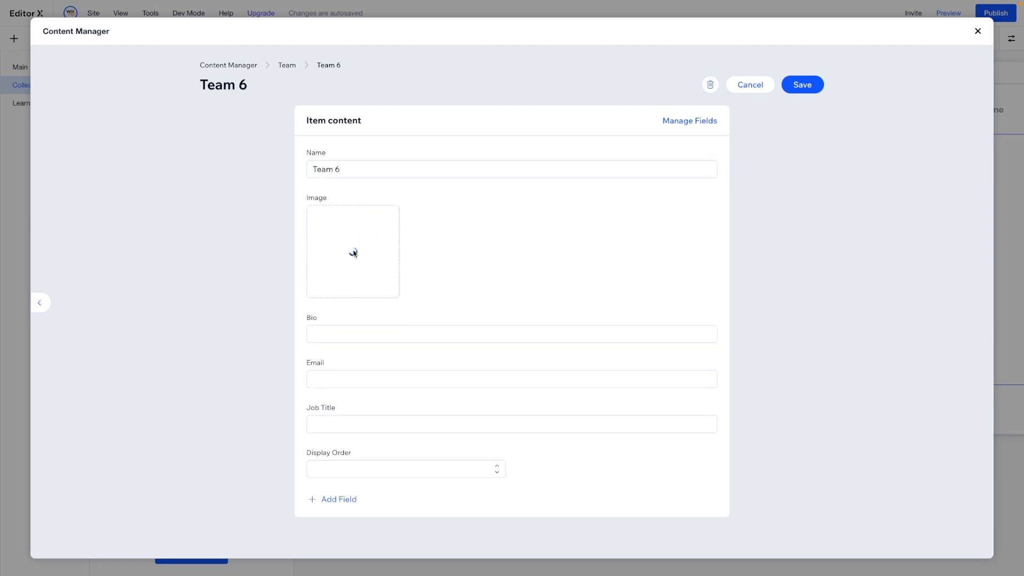
pyautogui.scroll(-4, 599, 334)
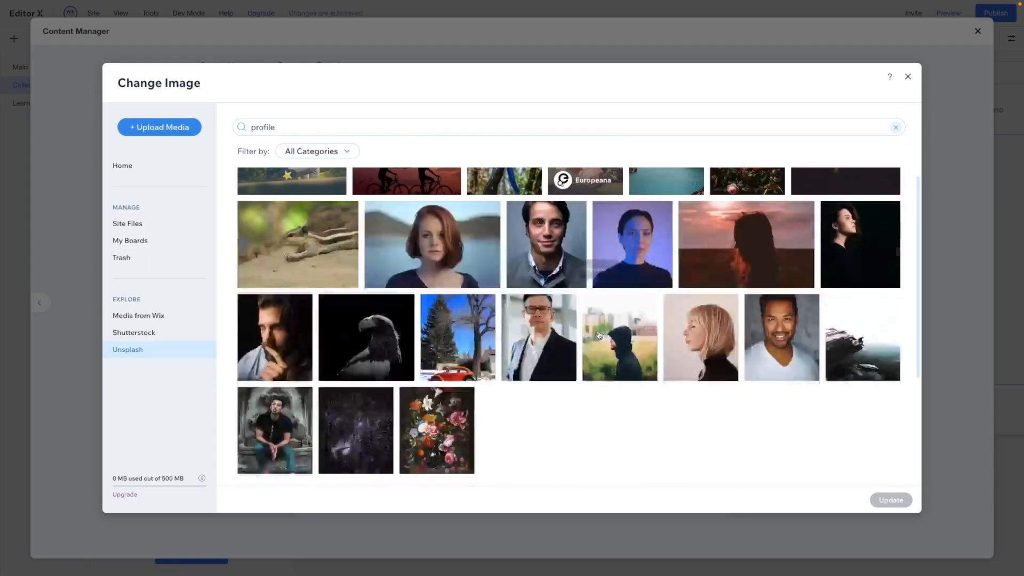
pyautogui.doubleClick(539, 334)
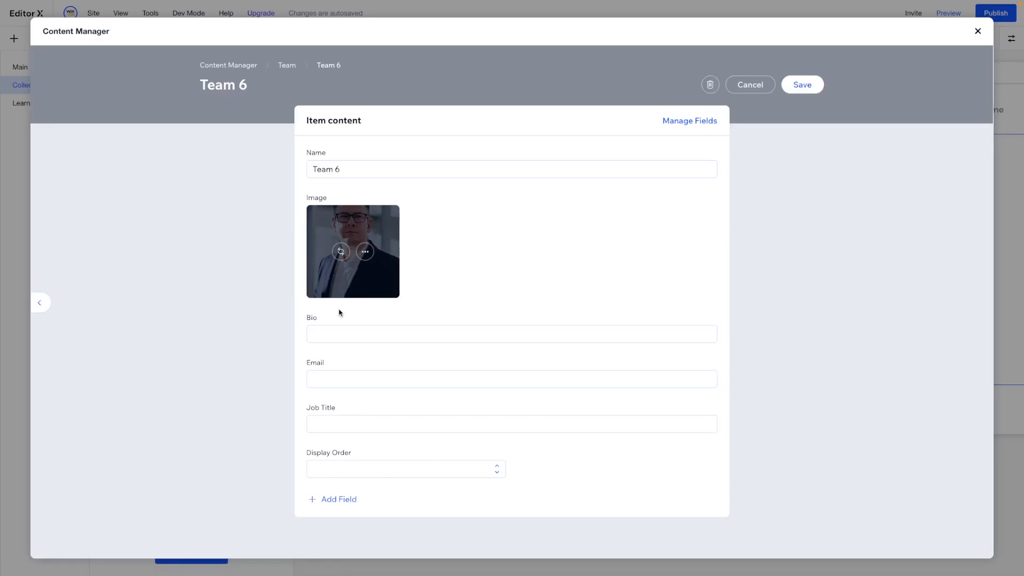
# - Fill in Team 6's lorem ipsum bio, email prefix 6, job title CFO and display order 2, and save the item
pyautogui.click(335, 377)
pyautogui.write('6')
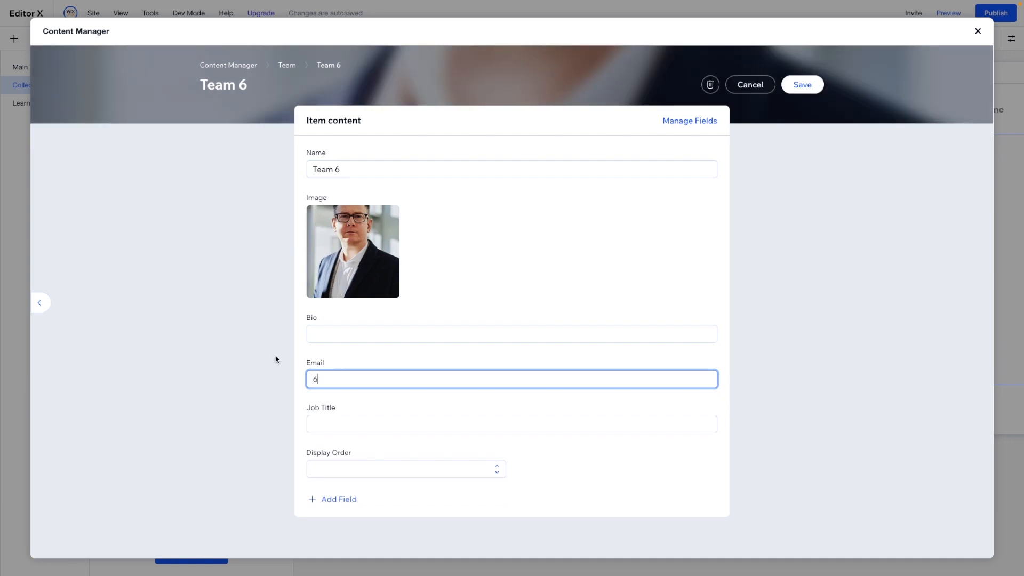
pyautogui.click(330, 334)
pyautogui.write('Lorem ipsum dolor sit amet, consectetur adipiscing elit. Maecenas luctus lacus nec aliquet pulvinar. Cras ut dignissim velit. Curabitur sit amet fermentum ligula, vel facilisis massa. Sed tempor dapibus felis, quis facilisis nunc maximus at. Praesent et convallis velit. Sed pretium lectus eget fringilla ullamcorper.')
pyautogui.click(338, 446)
pyautogui.write('CFO')
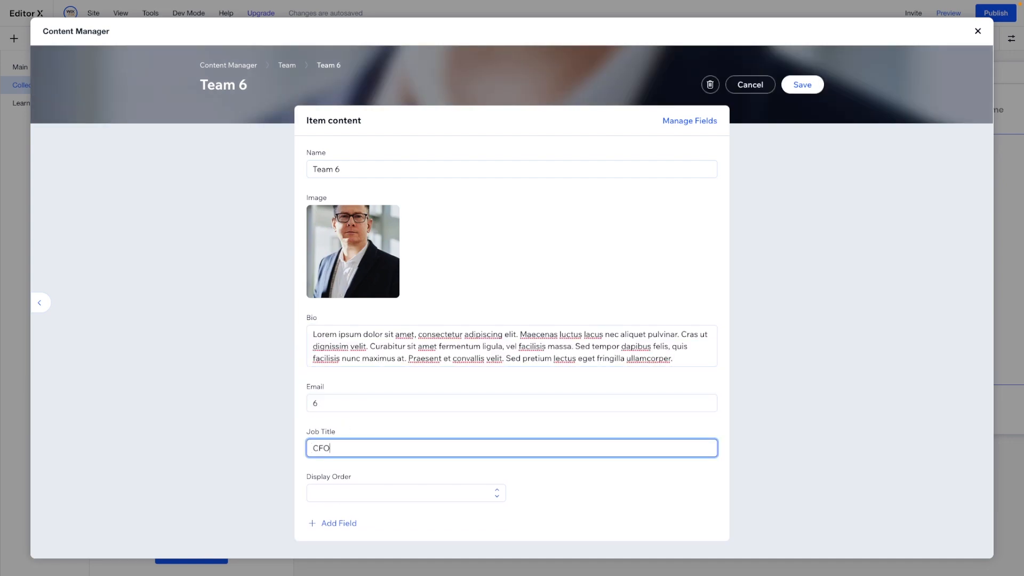
pyautogui.click(346, 495)
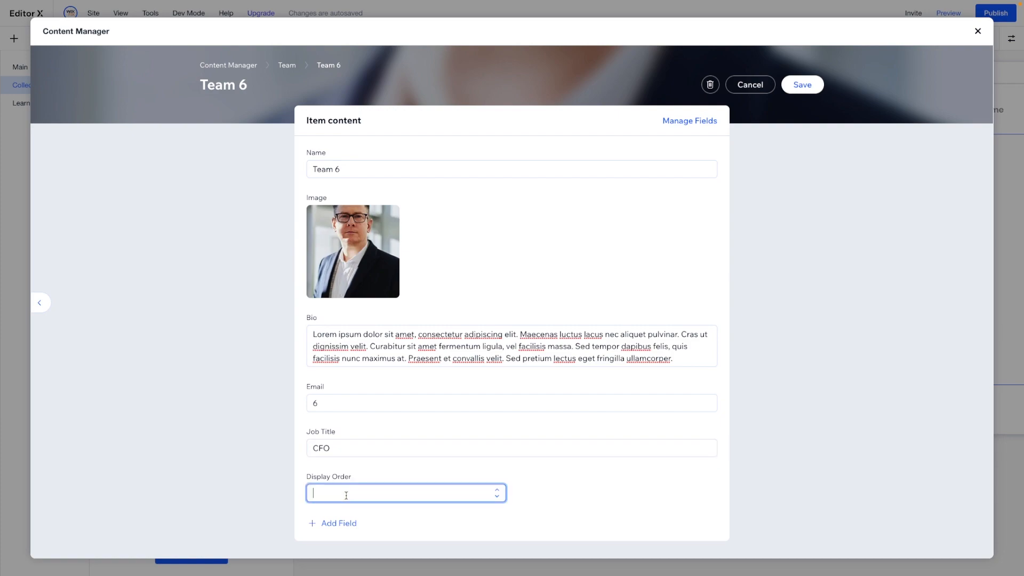
pyautogui.write('2')
pyautogui.click(565, 486)
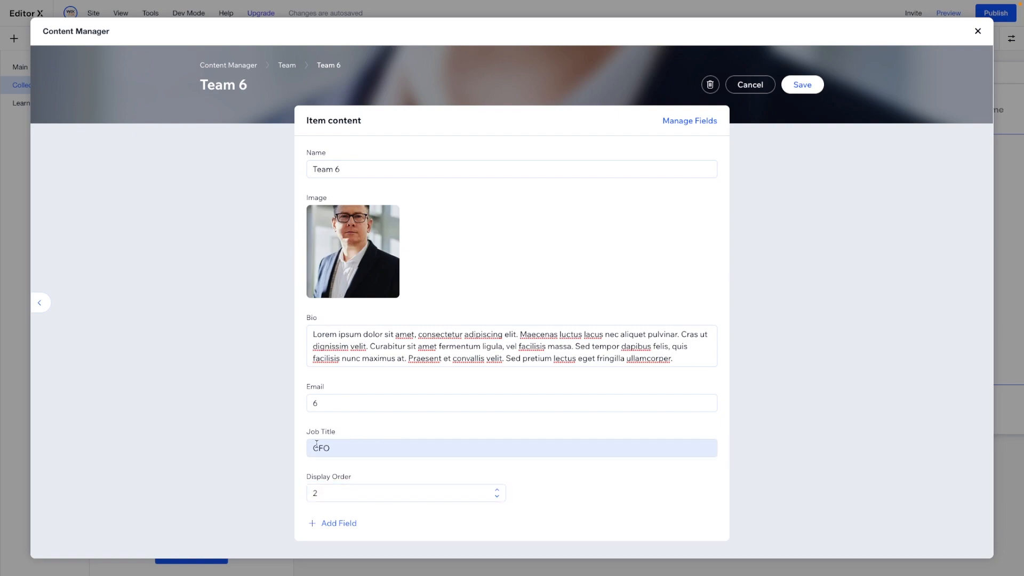
pyautogui.click(799, 90)
# - Complete Team 6's email with the domain part copied from Team 5's email
pyautogui.click(426, 274)
pyautogui.moveTo(456, 273); pyautogui.dragTo(416, 275)
pyautogui.hotkey('ctrl', 'c')
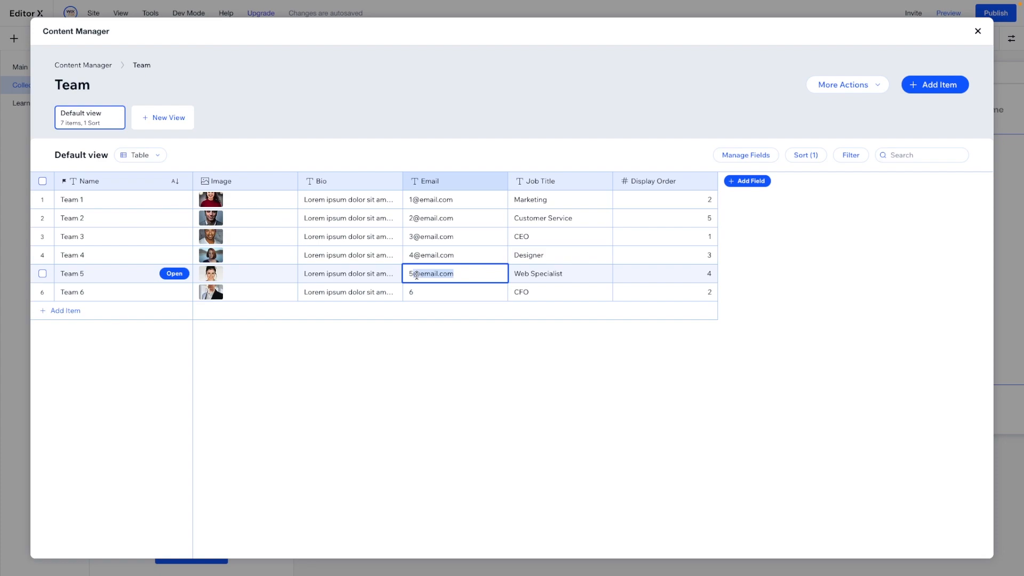
pyautogui.doubleClick(427, 294)
pyautogui.click(428, 295)
pyautogui.hotkey('ctrl', 'v')
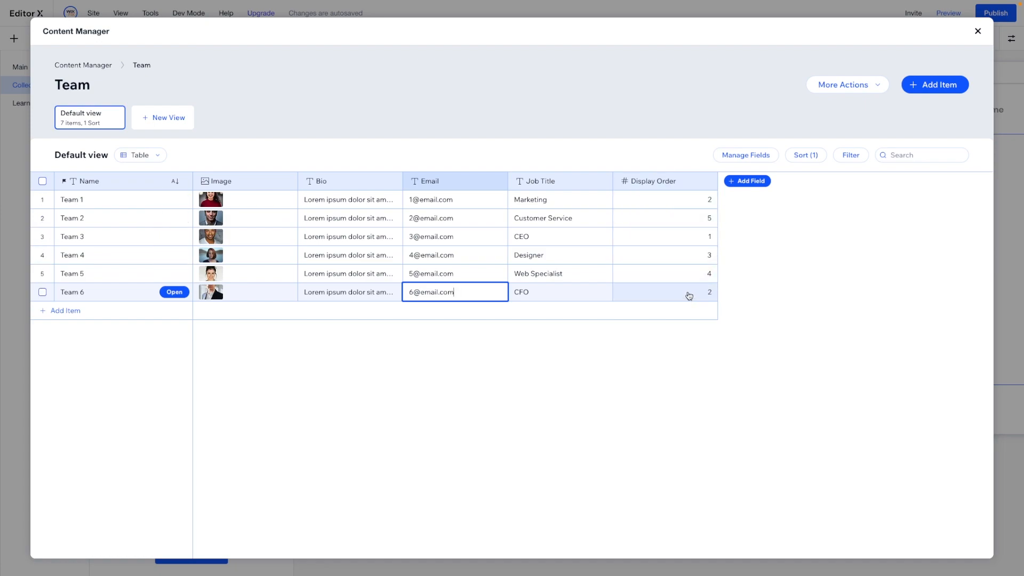
# - Set the display order to 3 for Team 1, 4 for Team 4, 5 for Team 5 and 6 for Team 2
pyautogui.doubleClick(682, 195)
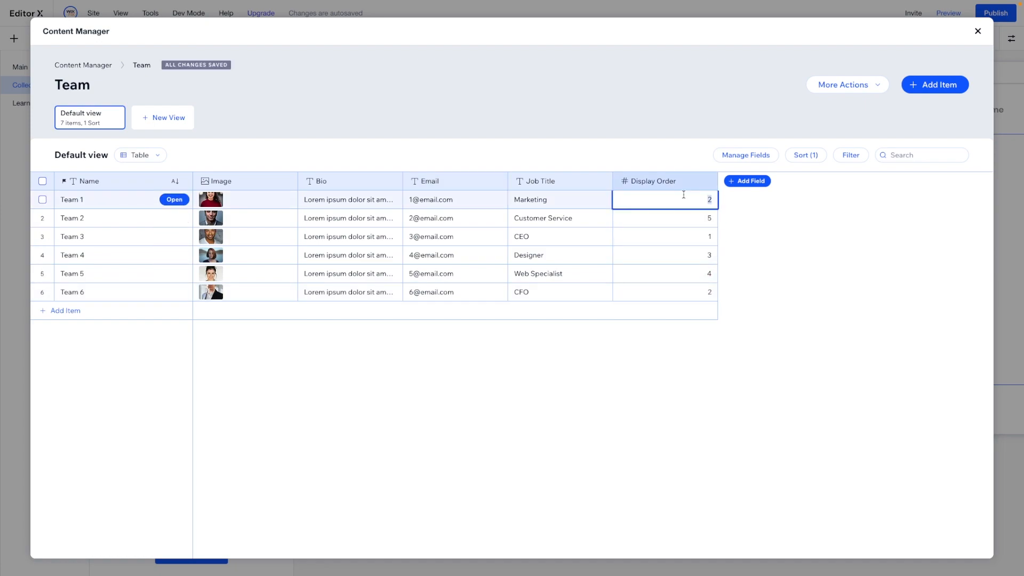
pyautogui.write('3')
pyautogui.doubleClick(691, 254)
pyautogui.write('4')
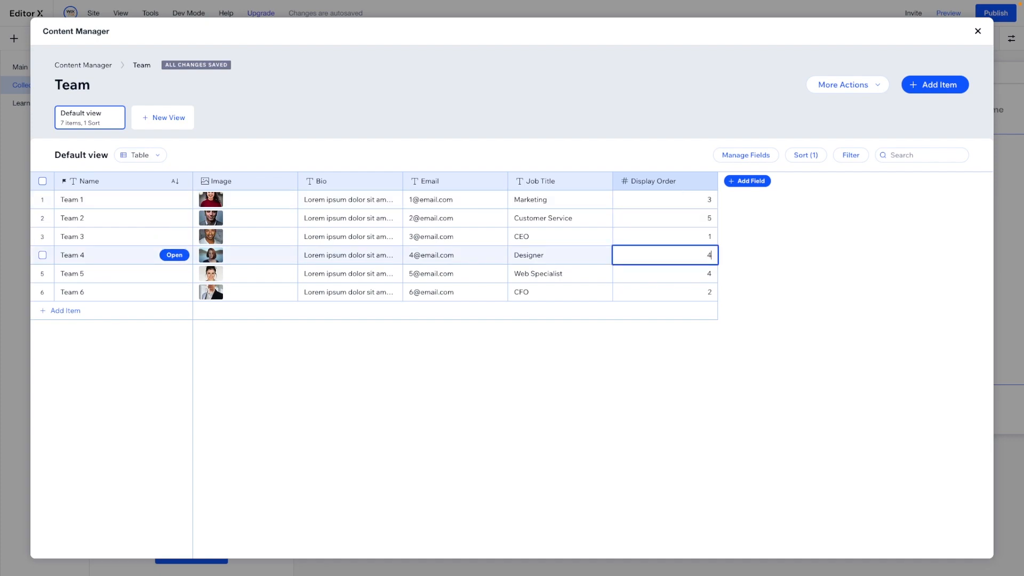
pyautogui.doubleClick(690, 273)
pyautogui.write('5')
pyautogui.doubleClick(683, 221)
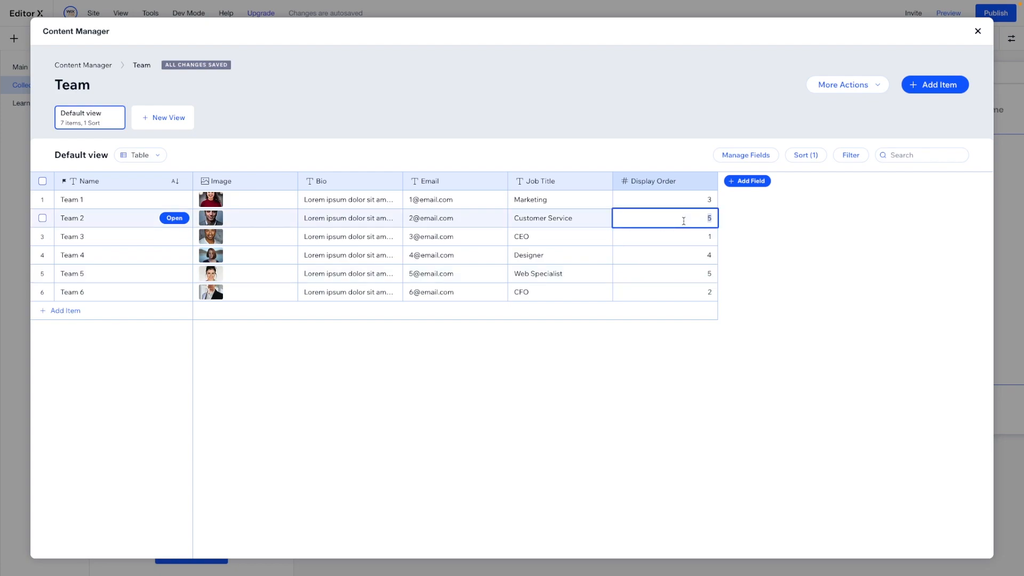
pyautogui.write('6')
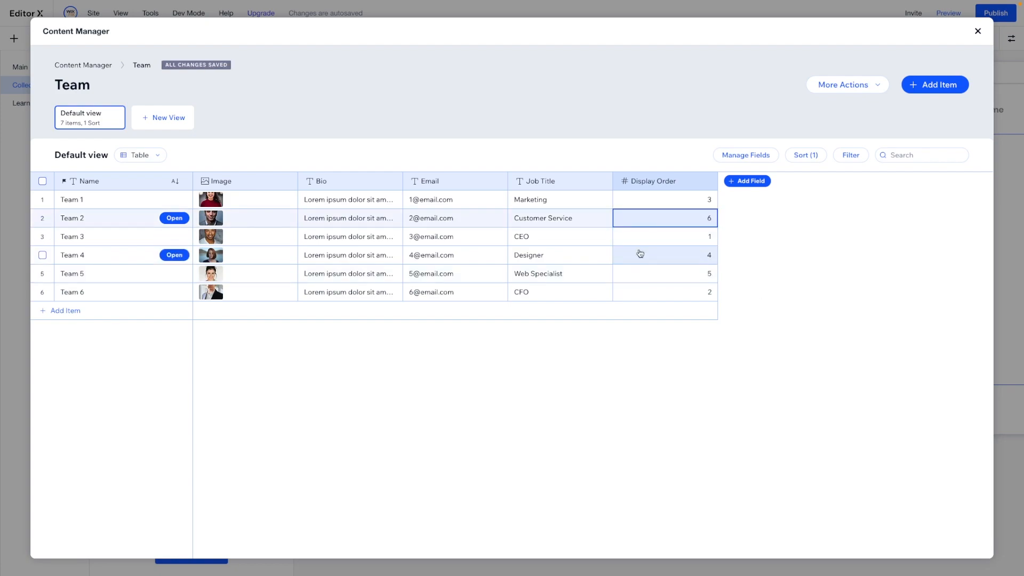
# - Sort the Team collection by Display Order from low to high and remove the Name sort
pyautogui.click(688, 182)
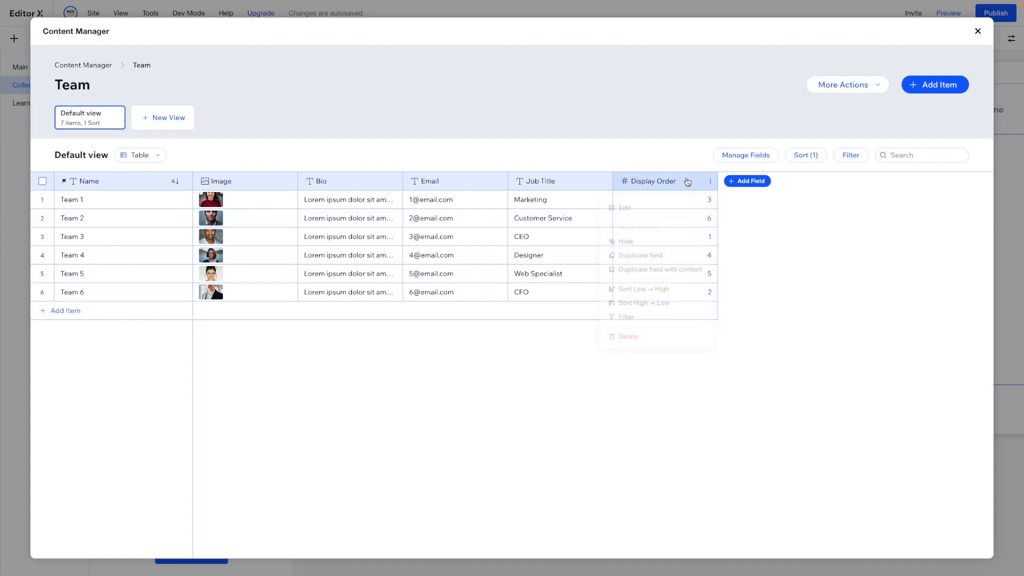
pyautogui.click(640, 291)
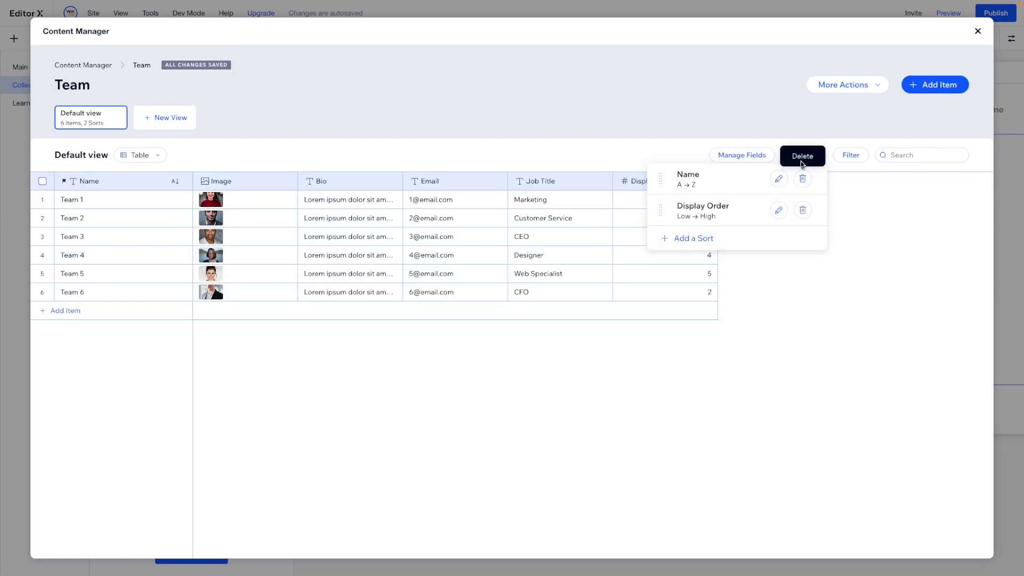
pyautogui.click(802, 178)
pyautogui.click(760, 384)
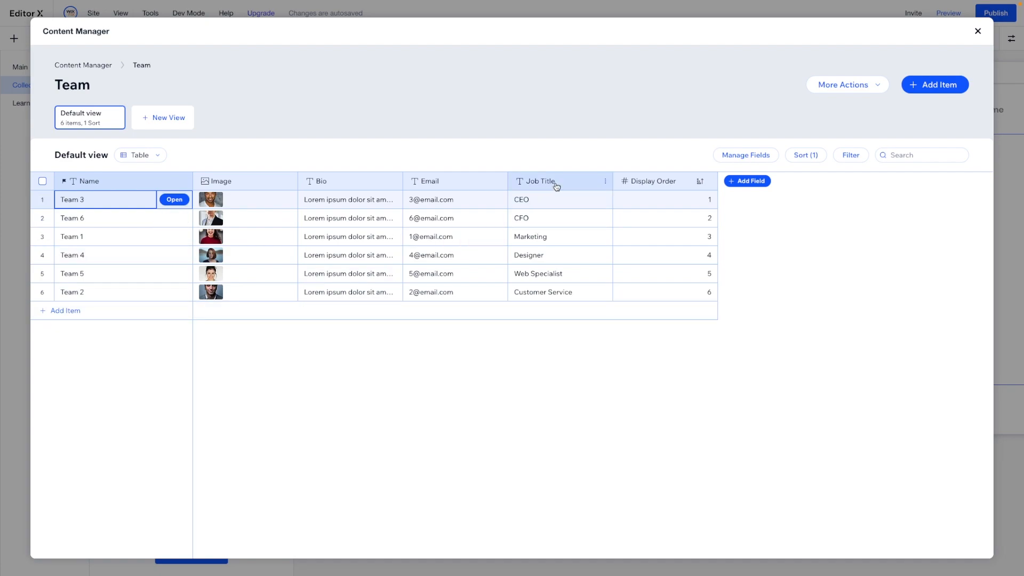
# - Move the Job Title field directly after Name and close the Content Manager
pyautogui.moveTo(556, 186); pyautogui.dragTo(198, 186)
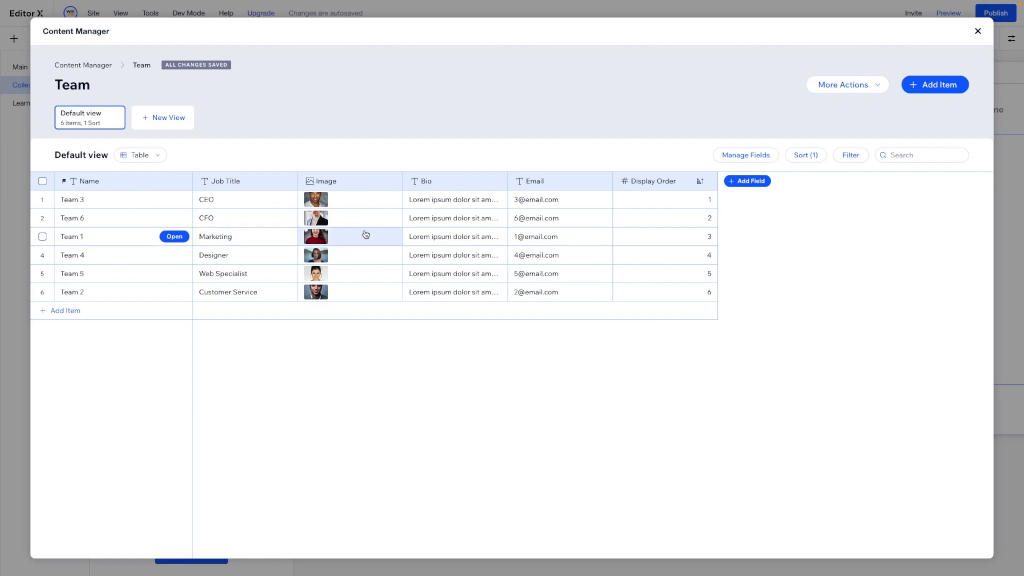
pyautogui.click(978, 32)
pyautogui.click(480, 201)
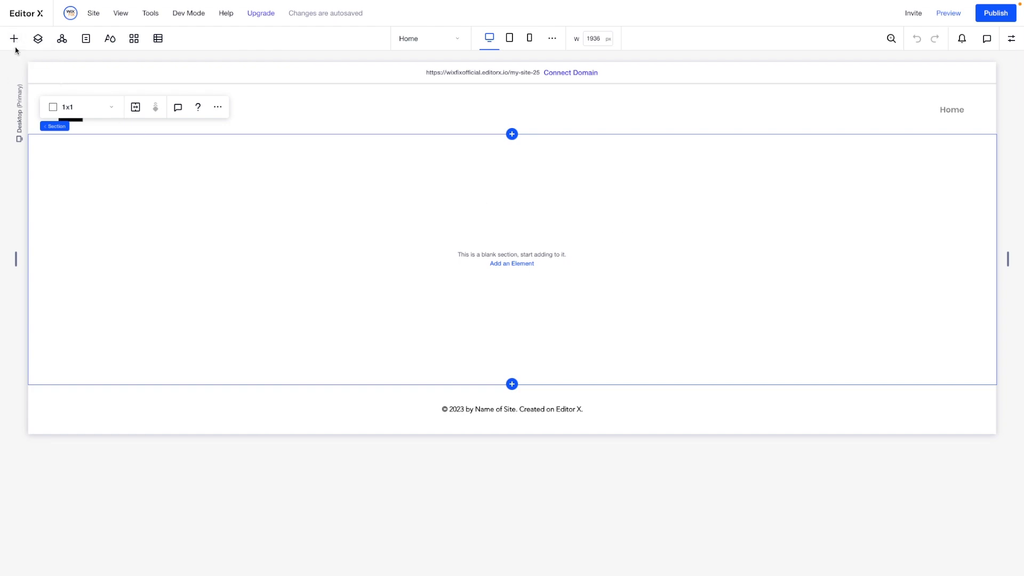
# - Add a dynamic list page for the Team collection
pyautogui.click(157, 39)
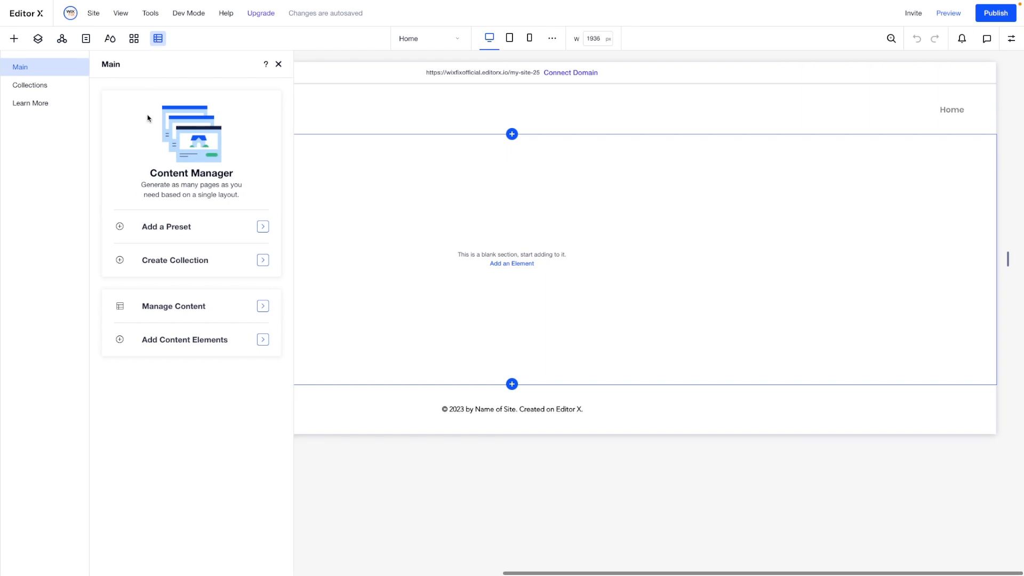
pyautogui.click(50, 91)
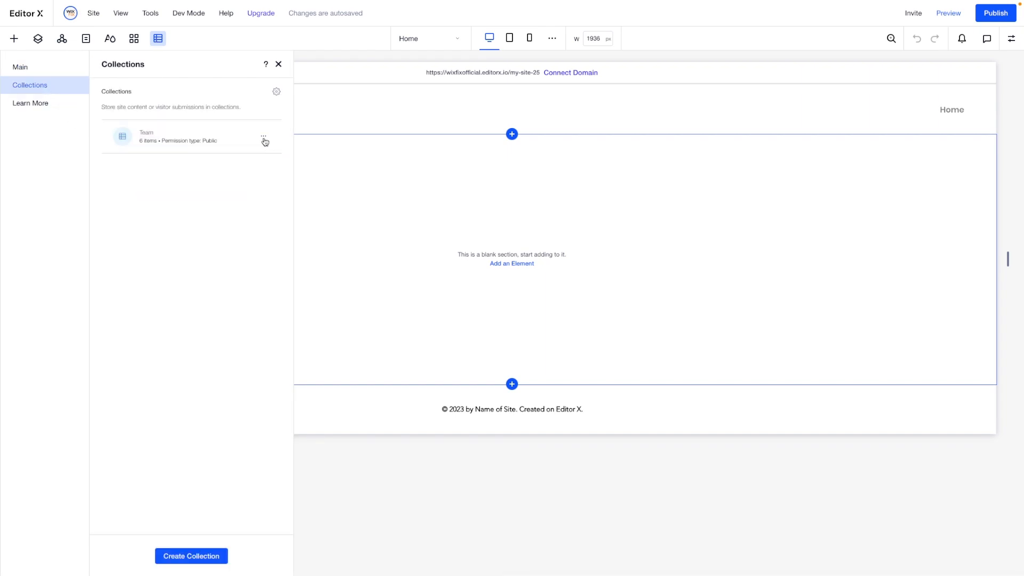
pyautogui.click(264, 138)
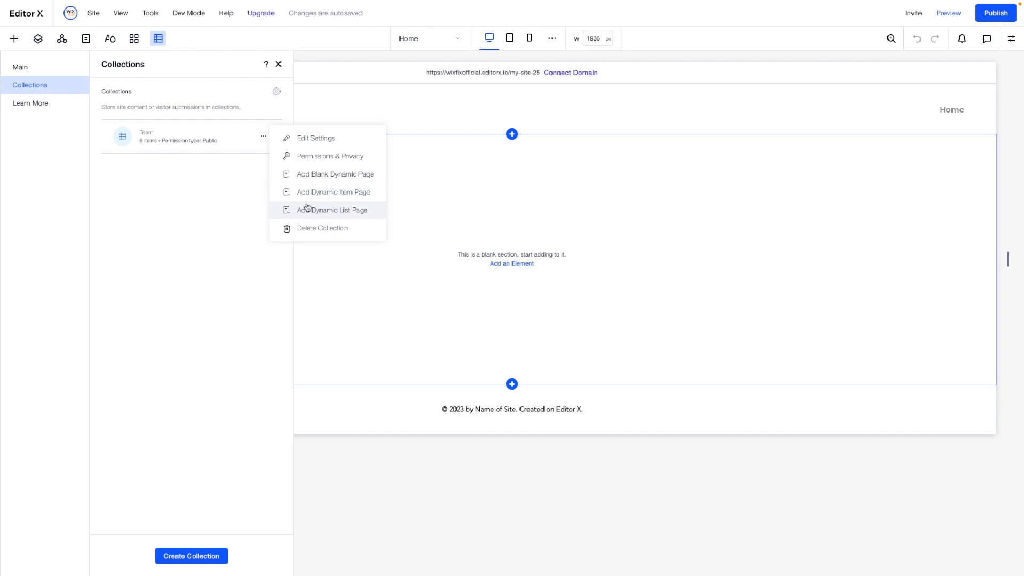
pyautogui.click(342, 211)
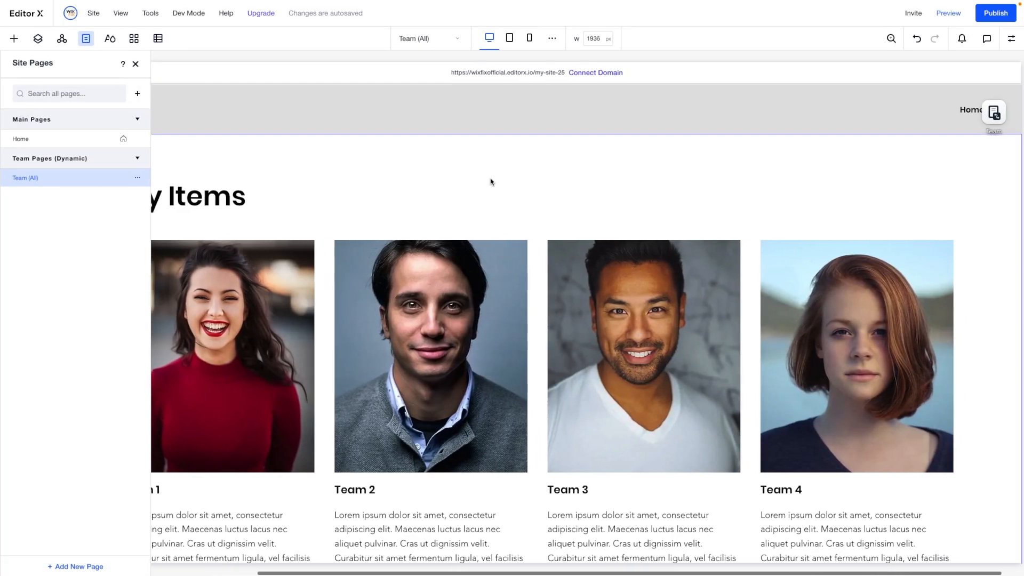
# - Look through the team member cards on the Team (All) page and the spacing between their rows
pyautogui.click(490, 182)
pyautogui.scroll(-3, 468, 197)
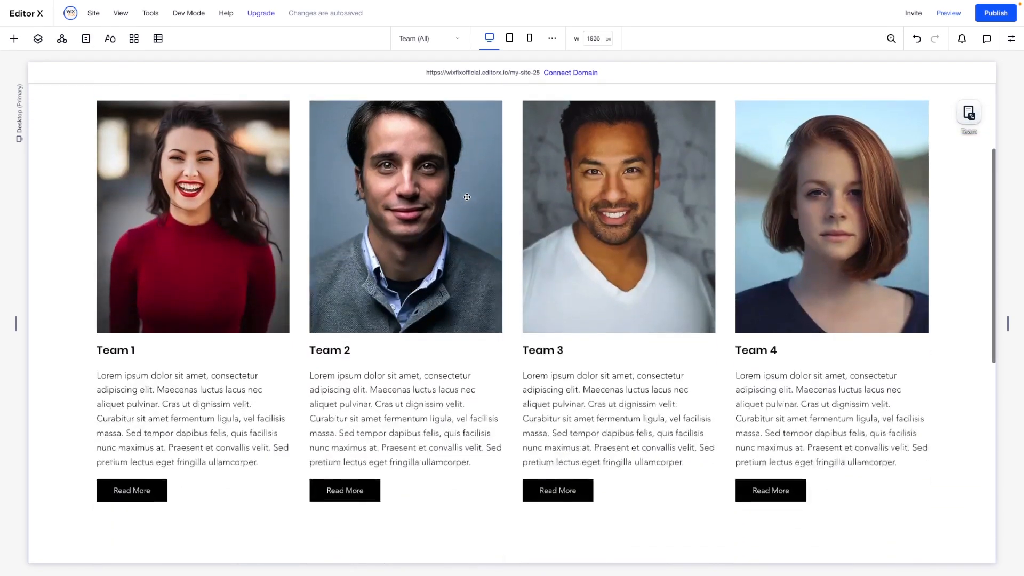
pyautogui.scroll(-8, 629, 224)
pyautogui.scroll(9, 799, 252)
pyautogui.scroll(-4, 214, 252)
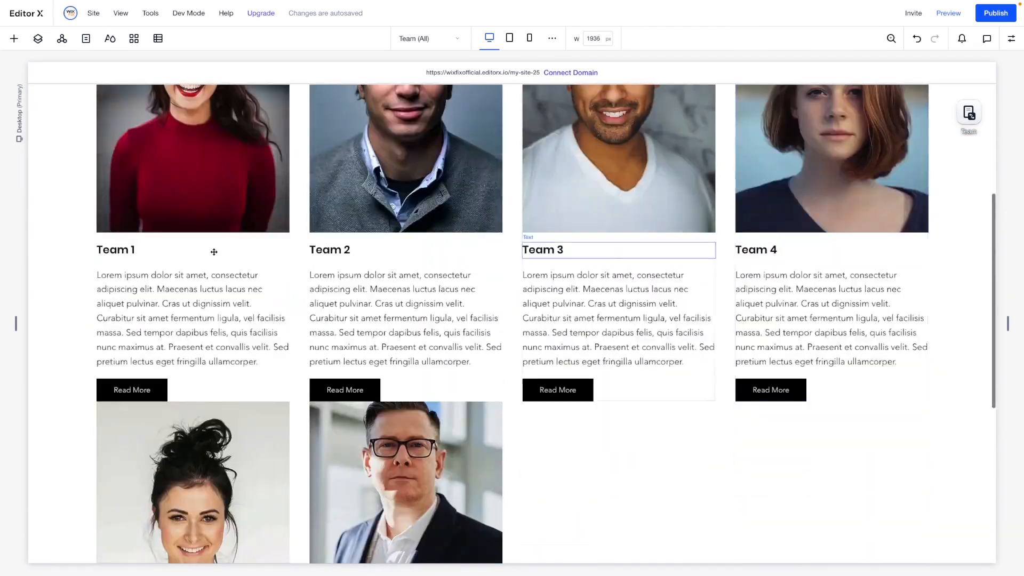
pyautogui.scroll(1, 194, 281)
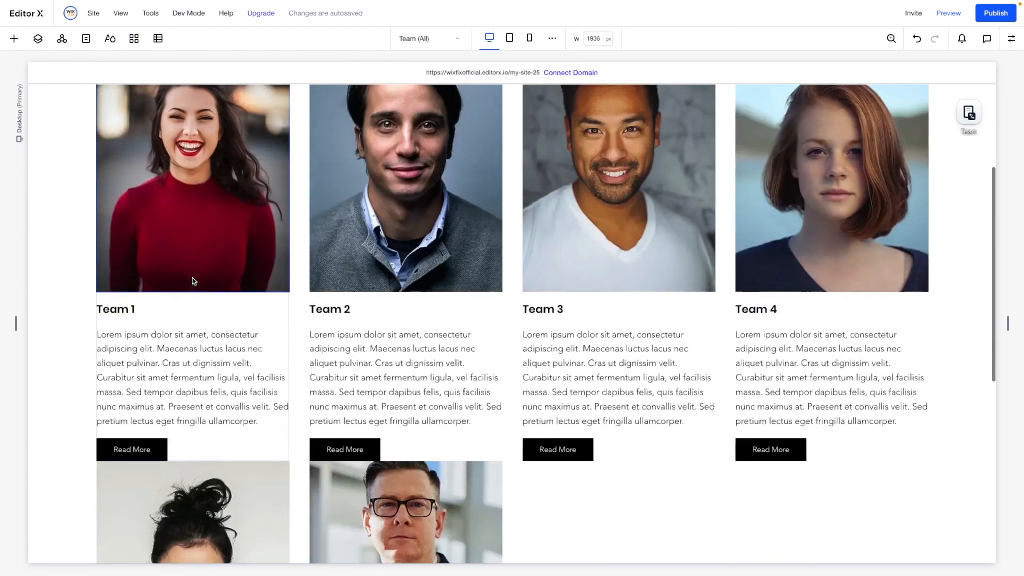
pyautogui.scroll(-1, 191, 277)
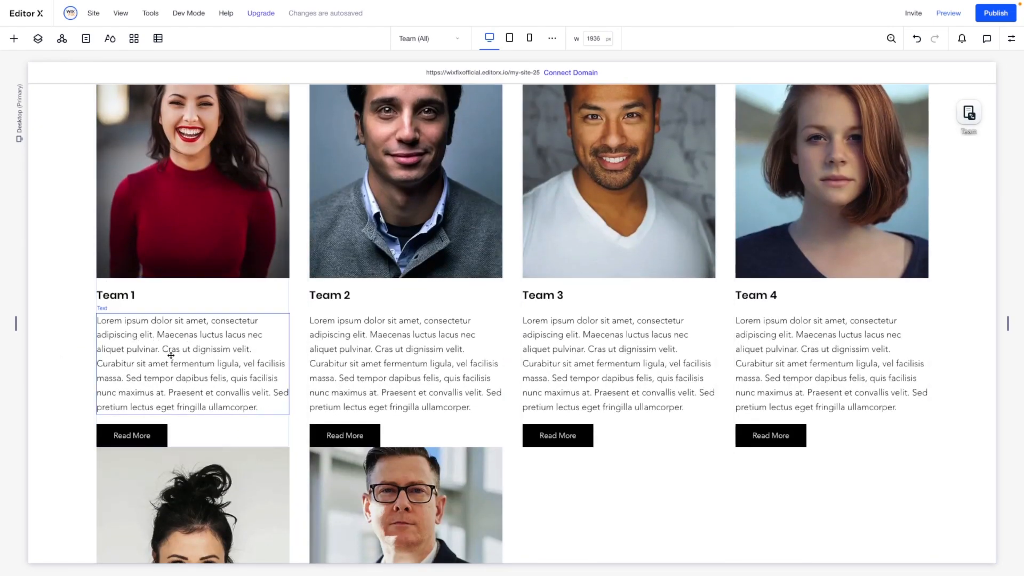
pyautogui.scroll(-2, 167, 365)
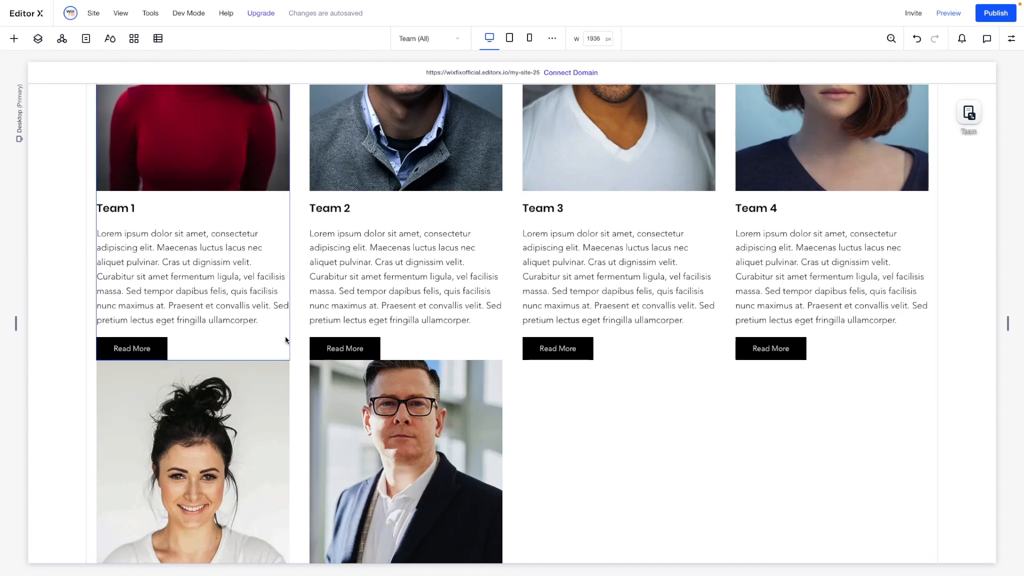
# - Set the vertical gap between the team repeater's items to 60 px
pyautogui.click(299, 349)
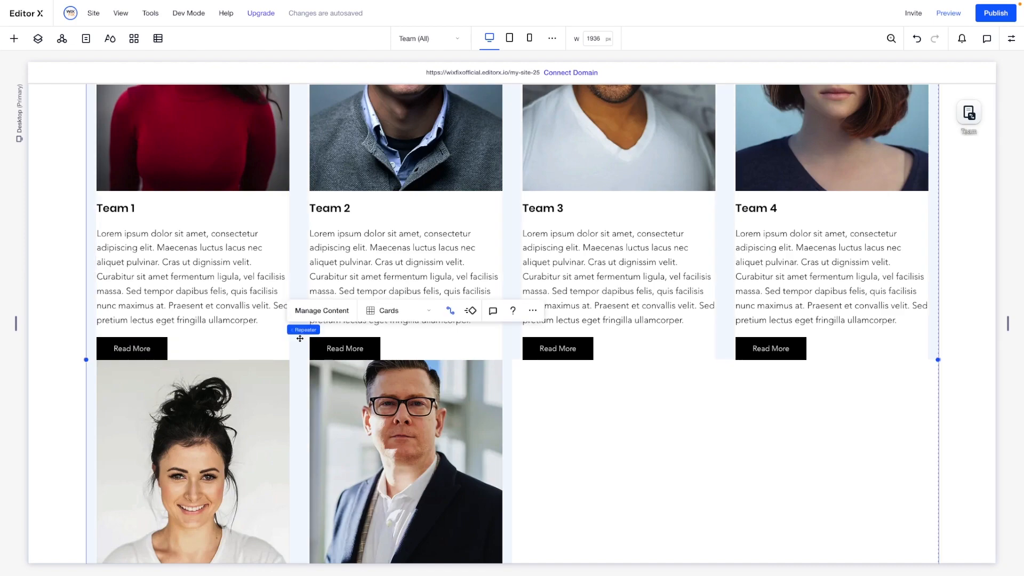
pyautogui.click(1010, 39)
pyautogui.scroll(-3, 956, 412)
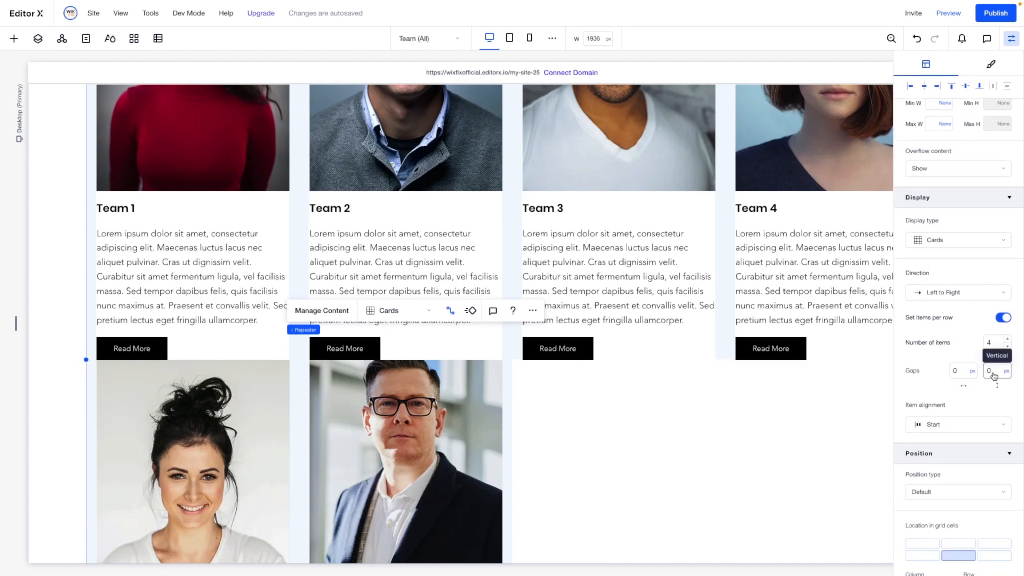
pyautogui.click(992, 372)
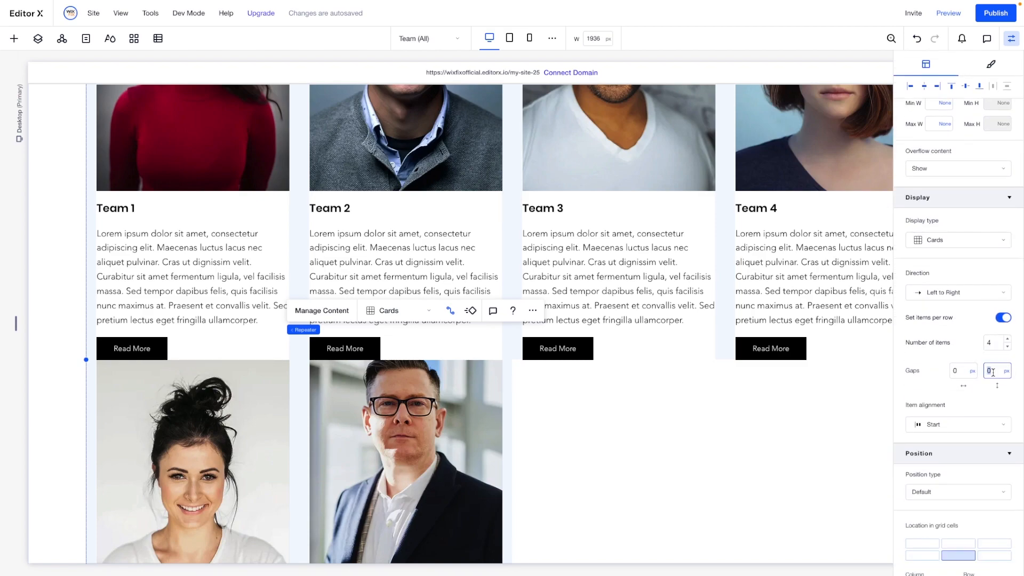
pyautogui.press('Return')
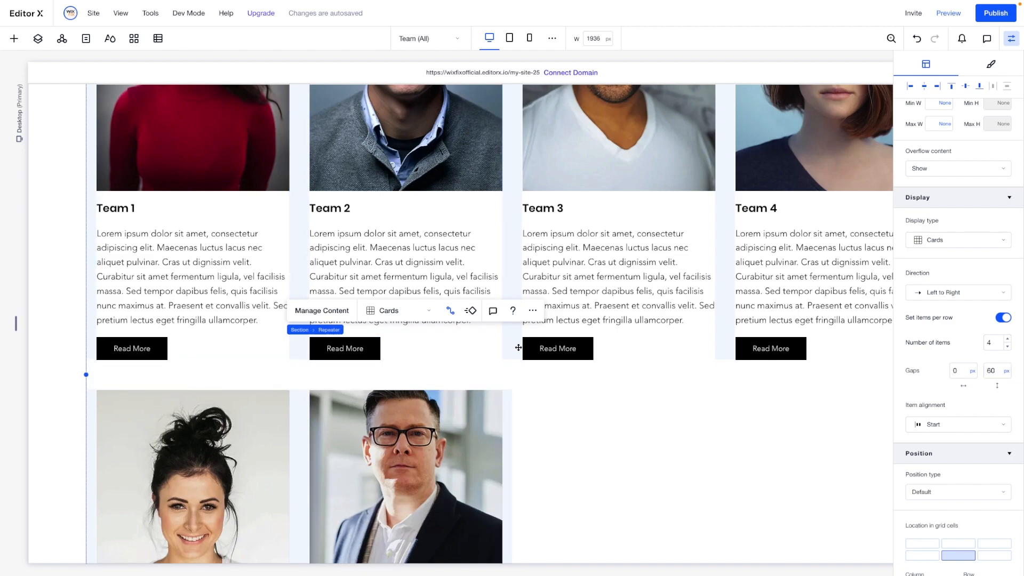
pyautogui.click(510, 368)
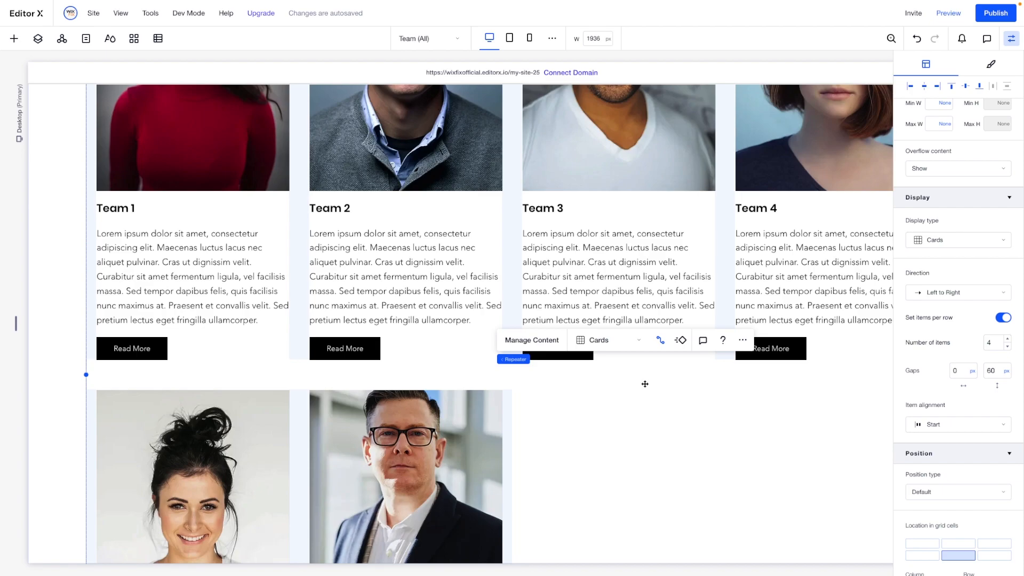
pyautogui.scroll(3, 28, 274)
pyautogui.scroll(-8, 258, 205)
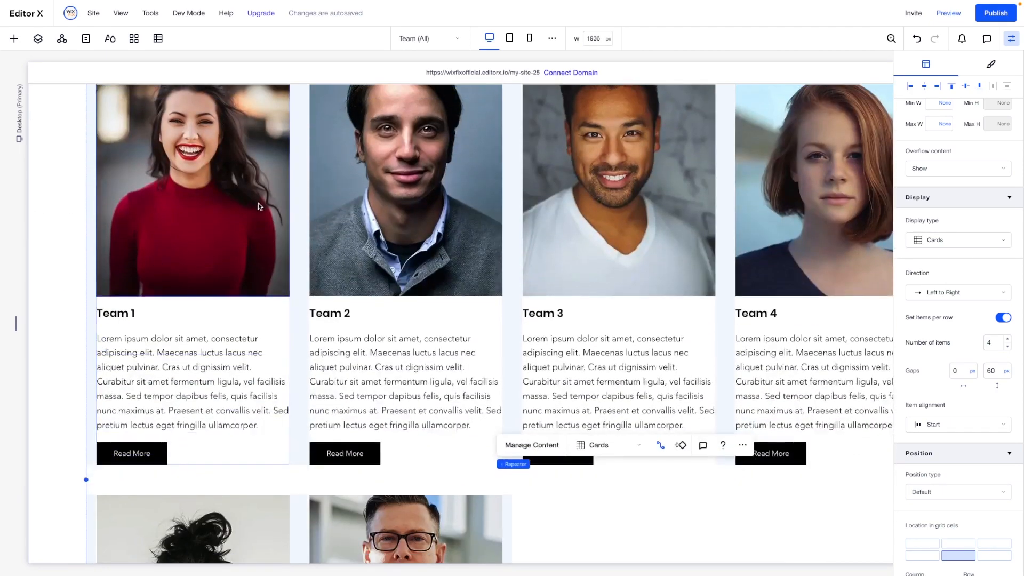
pyautogui.scroll(10, 258, 207)
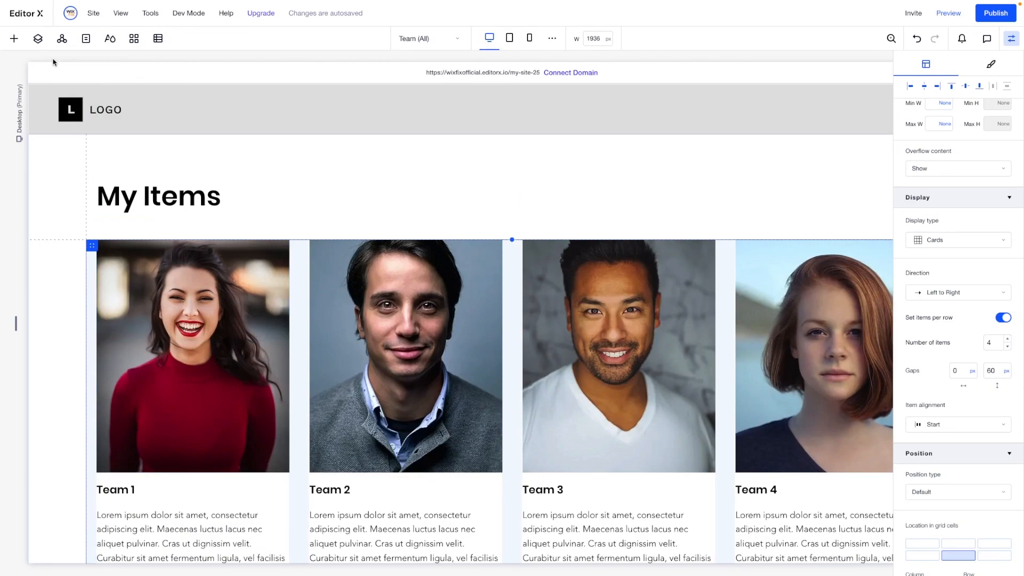
# - Add a standard blank page named "About" to the site and return to the Team (All) page
pyautogui.click(86, 39)
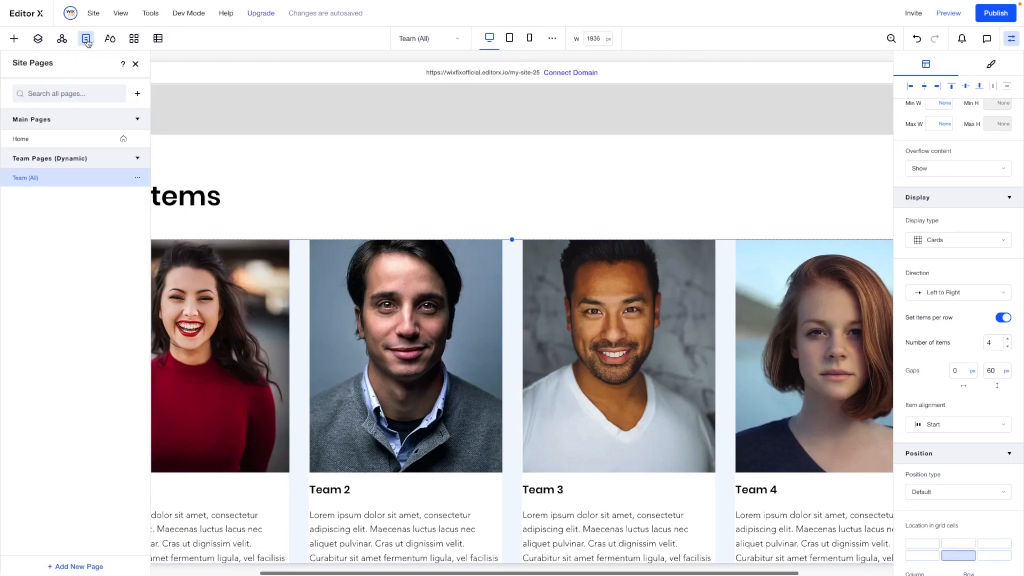
pyautogui.click(137, 95)
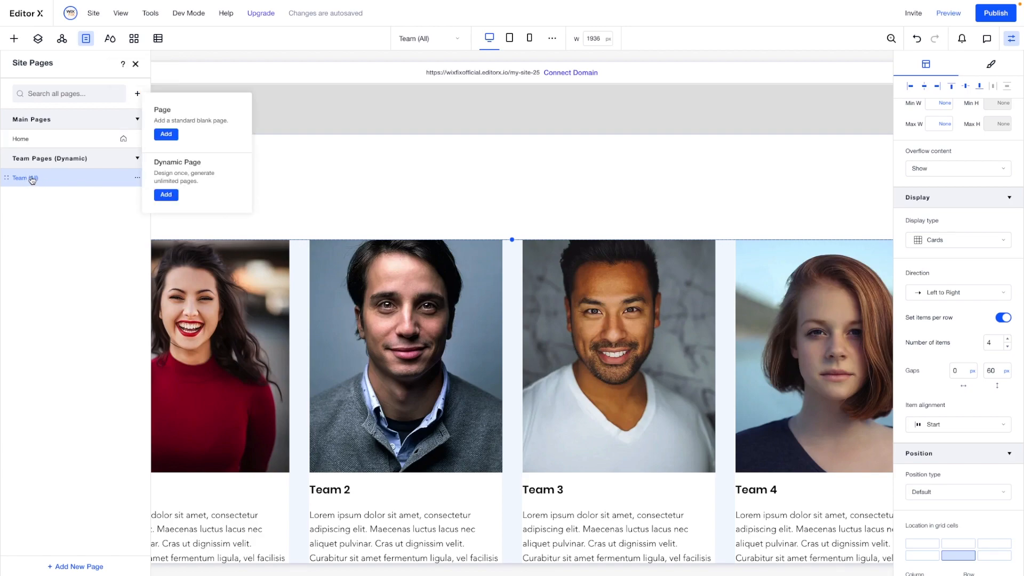
pyautogui.click(164, 134)
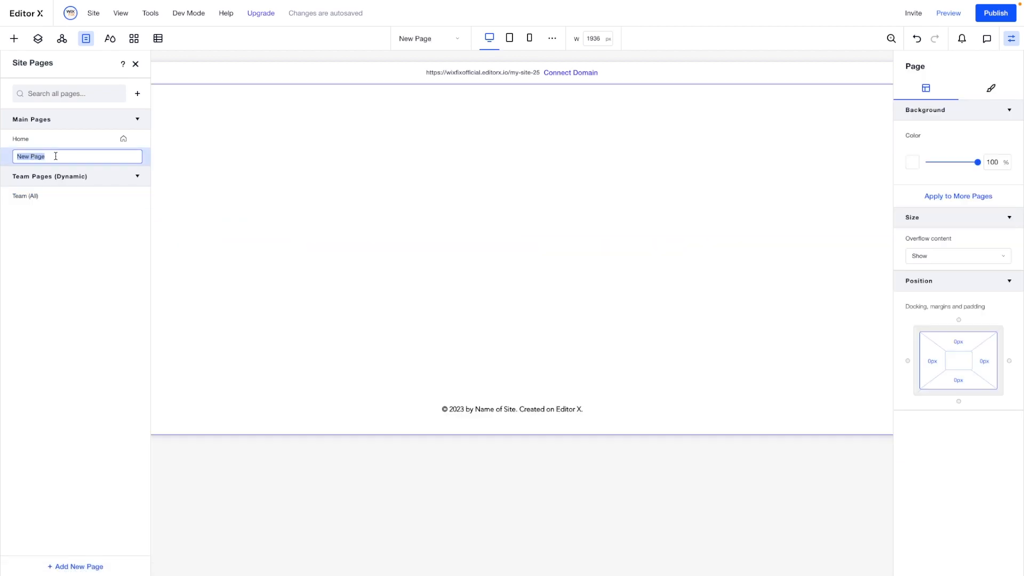
pyautogui.write('About')
pyautogui.press('Return')
pyautogui.click(57, 195)
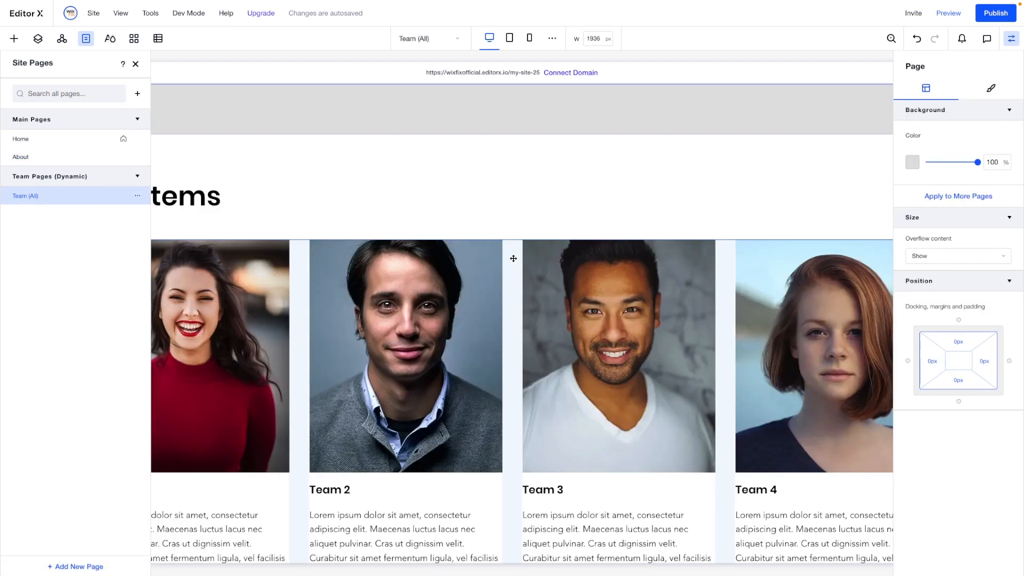
# - Copy the team repeater from the Team (All) page and paste it into the blank section of the About page
pyautogui.click(513, 258)
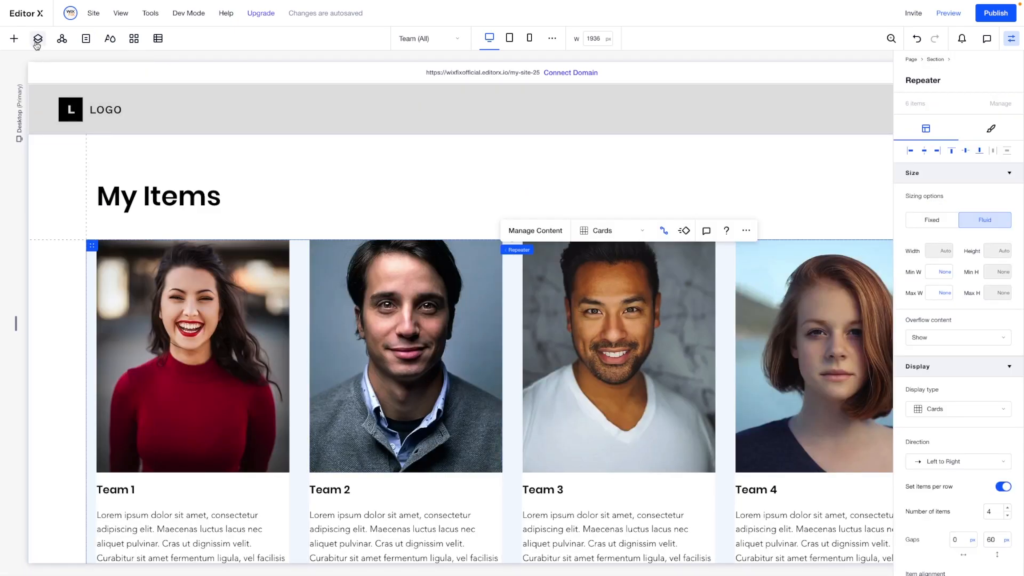
pyautogui.click(85, 39)
pyautogui.click(57, 156)
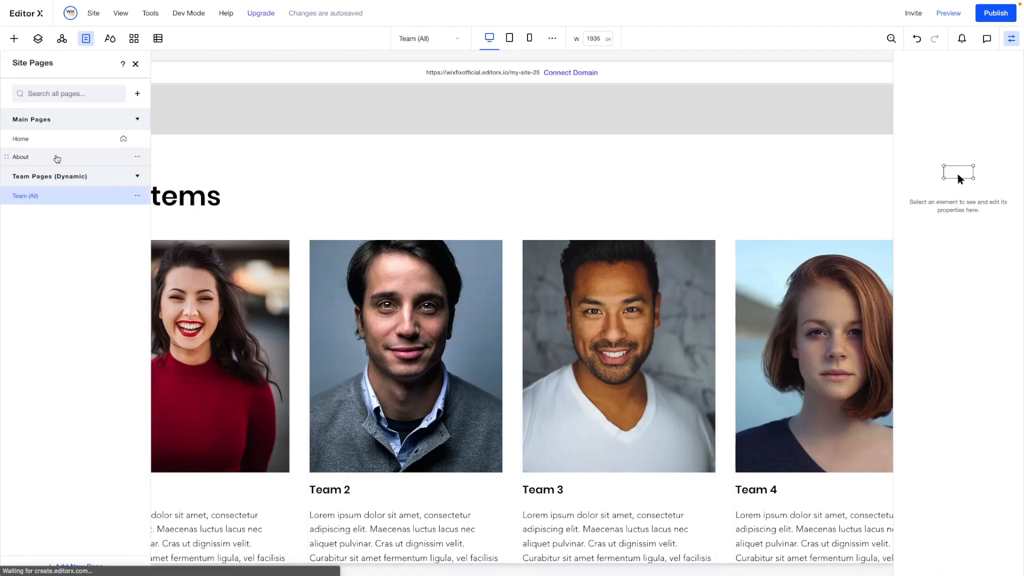
pyautogui.click(411, 245)
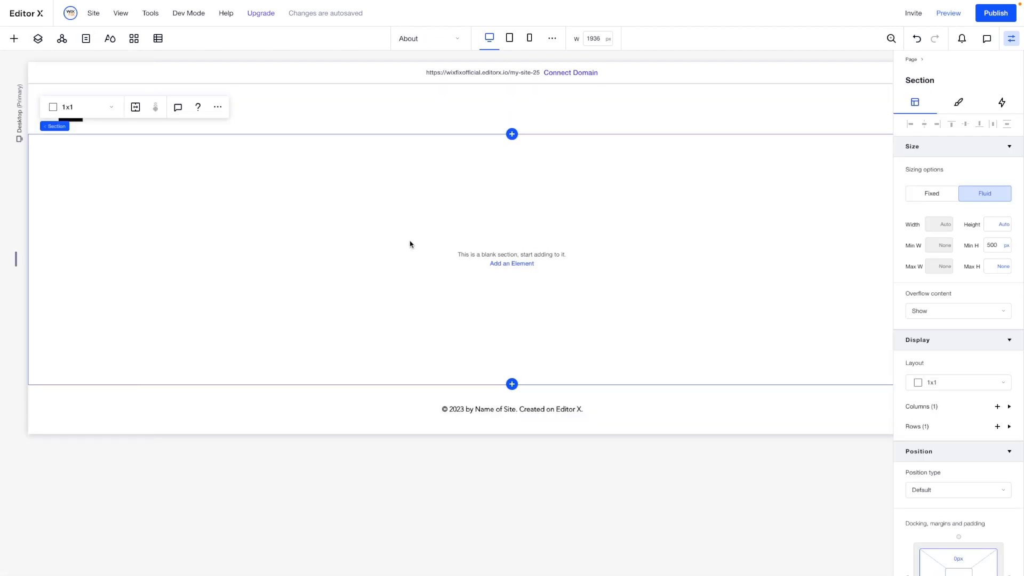
pyautogui.hotkey('ctrl', 'v')
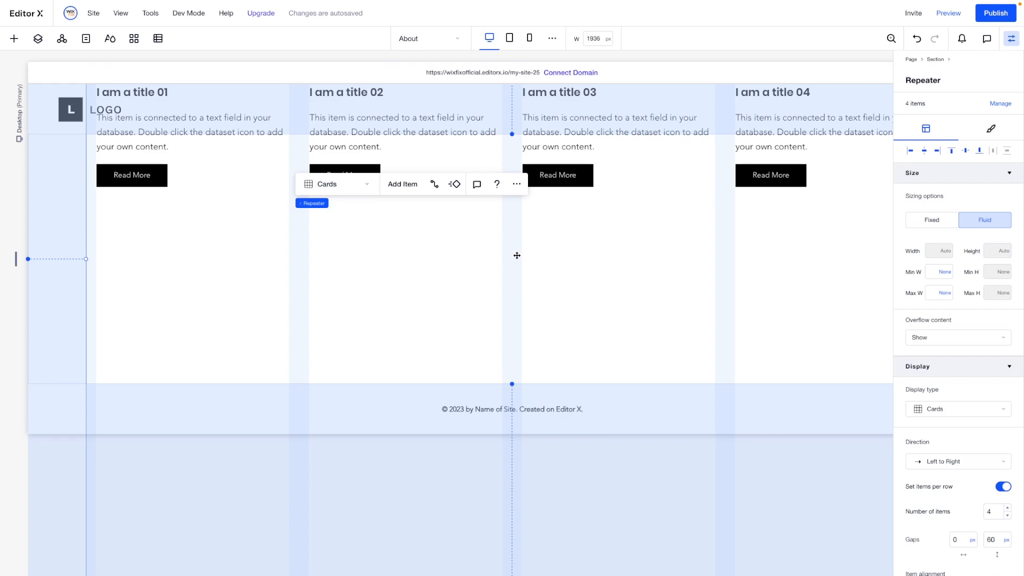
# - Set the pasted repeater's top margin to 0 px and its bottom margin to 0%
pyautogui.scroll(-4, 994, 347)
pyautogui.click(959, 502)
pyautogui.write('0')
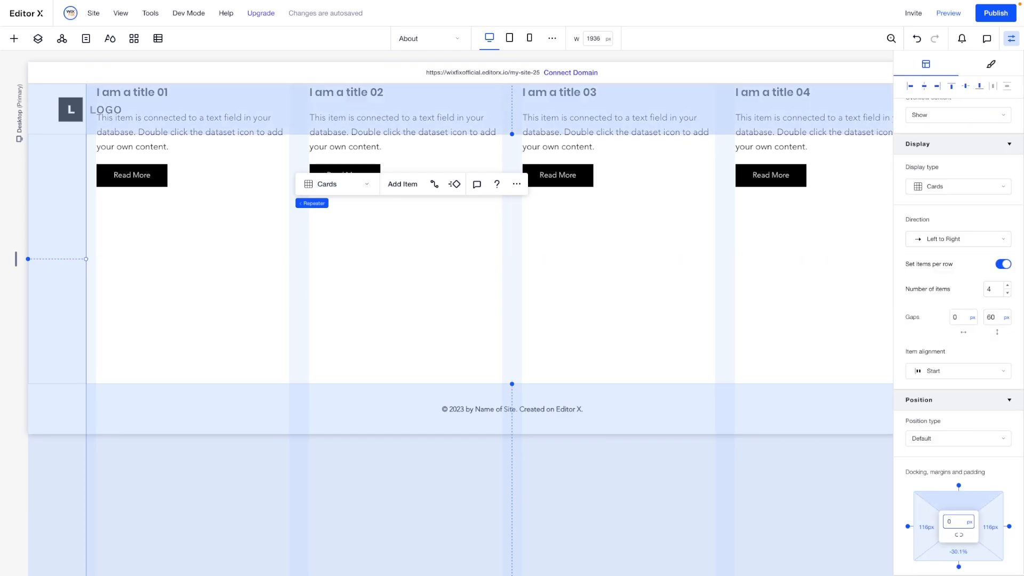
pyautogui.press('Return')
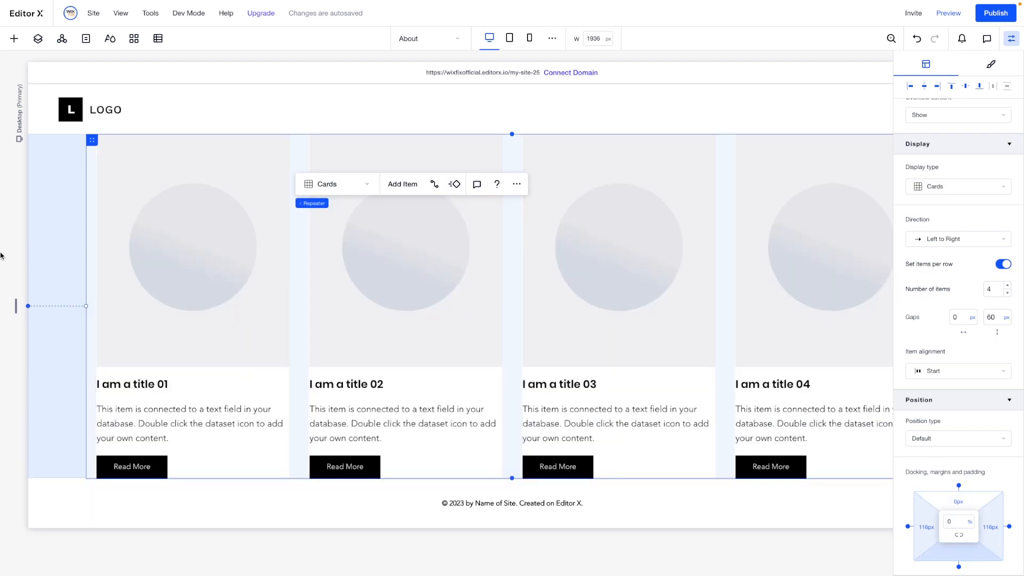
pyautogui.click(459, 258)
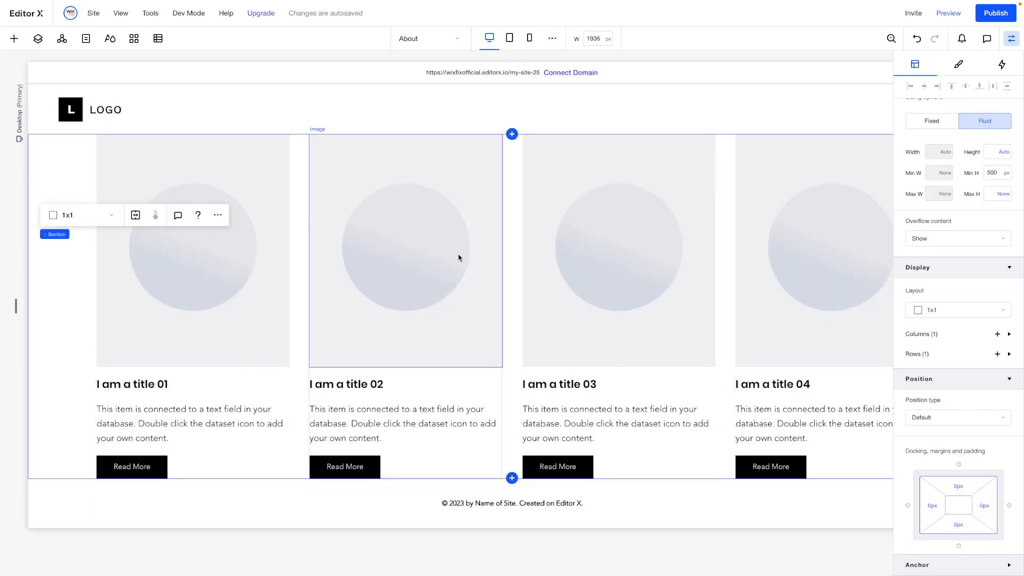
# - Compare the About page's placeholder cards with the Team (All) page and its Team dataset, and return to About
pyautogui.hscroll(3, 377, 270)
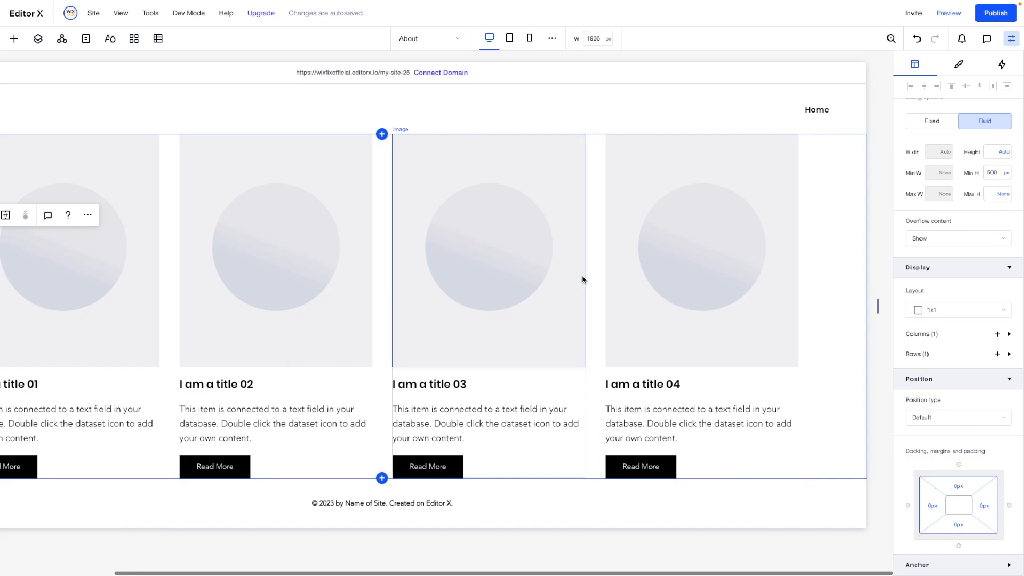
pyautogui.hscroll(-3, 583, 279)
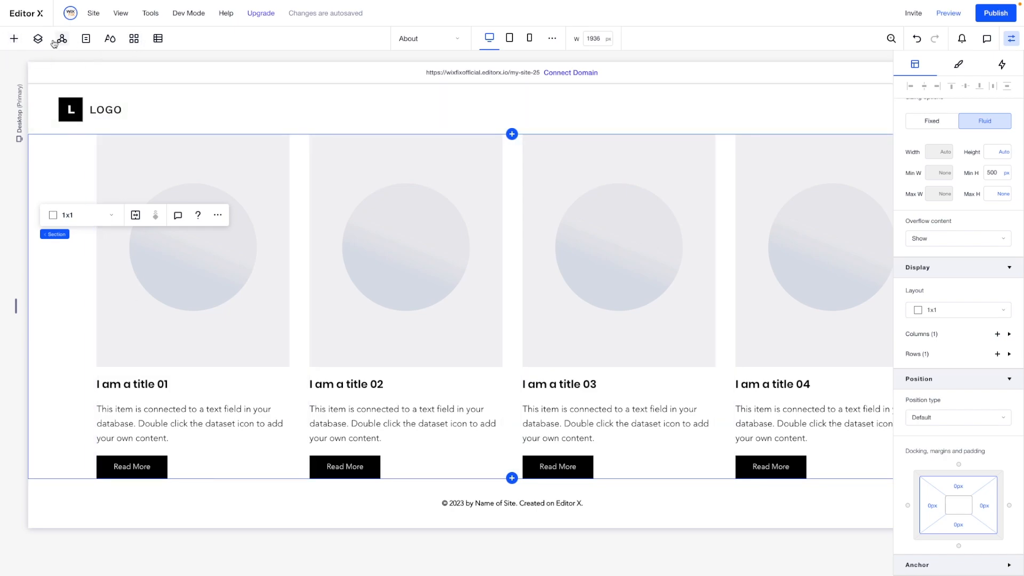
pyautogui.click(86, 39)
pyautogui.click(44, 196)
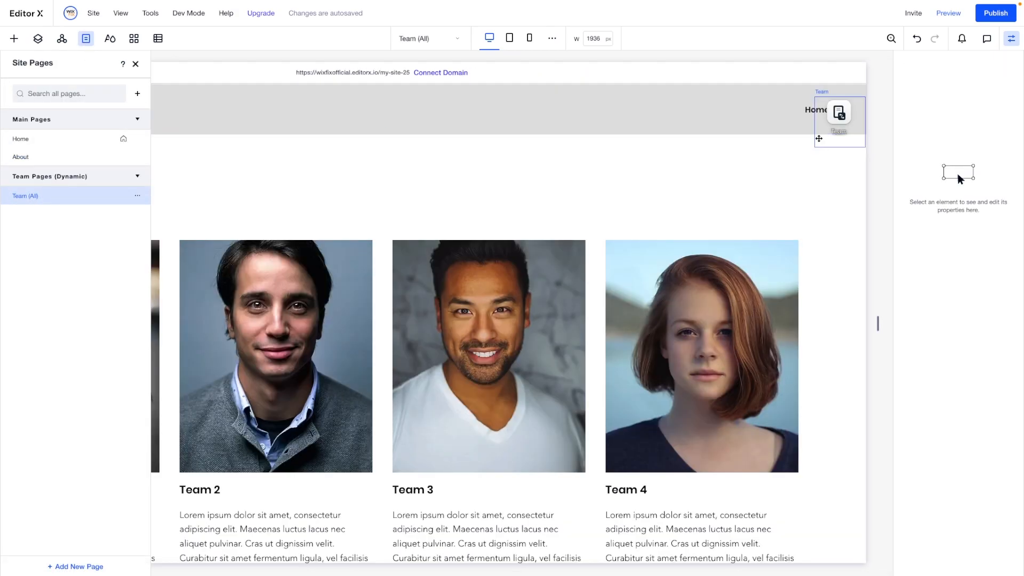
pyautogui.click(823, 137)
pyautogui.hscroll(2, 885, 169)
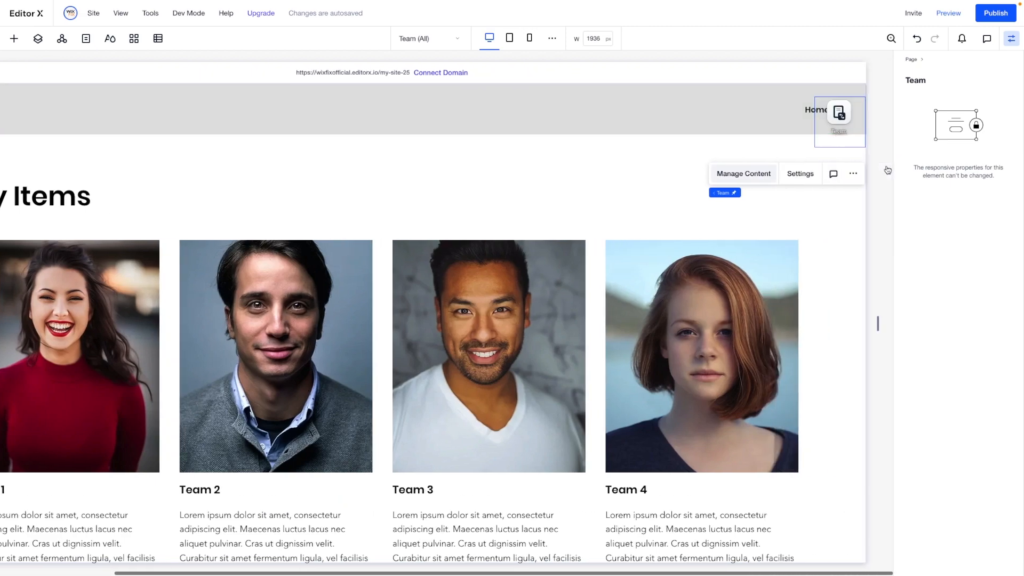
pyautogui.hscroll(-2, 361, 398)
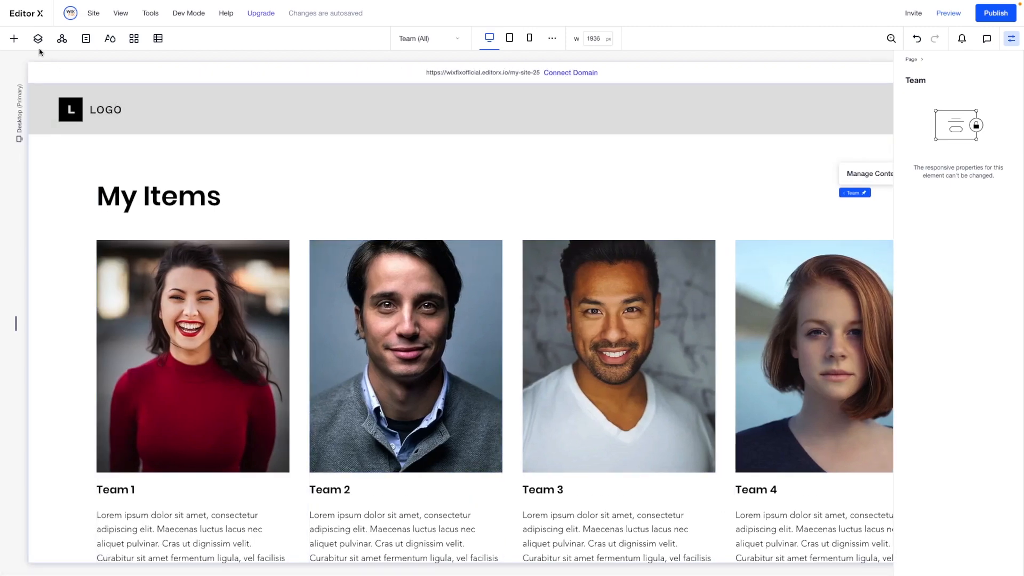
pyautogui.click(86, 39)
pyautogui.click(67, 157)
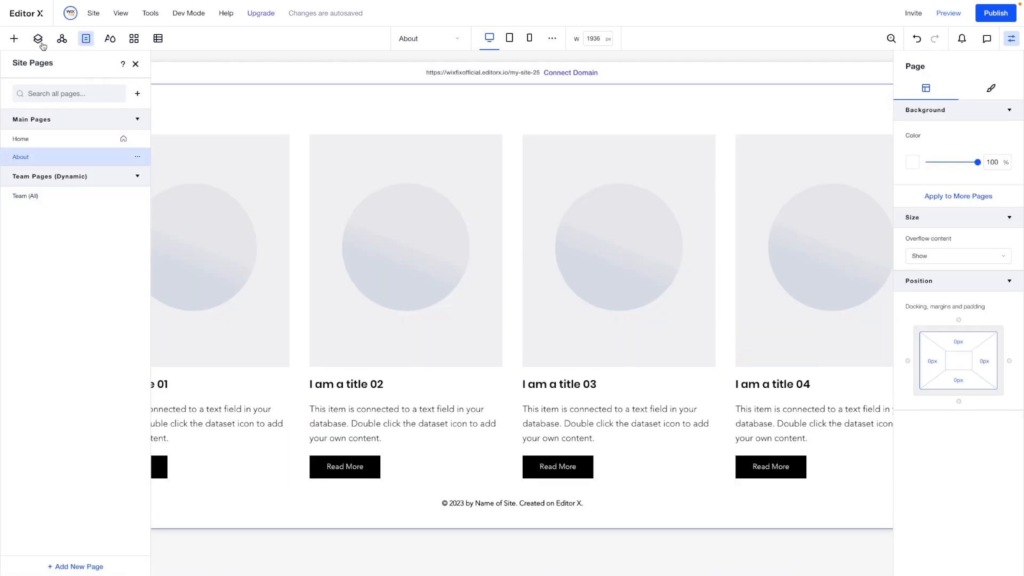
# - Add a content dataset to the About page and place it in the empty margin beside the first card
pyautogui.click(14, 39)
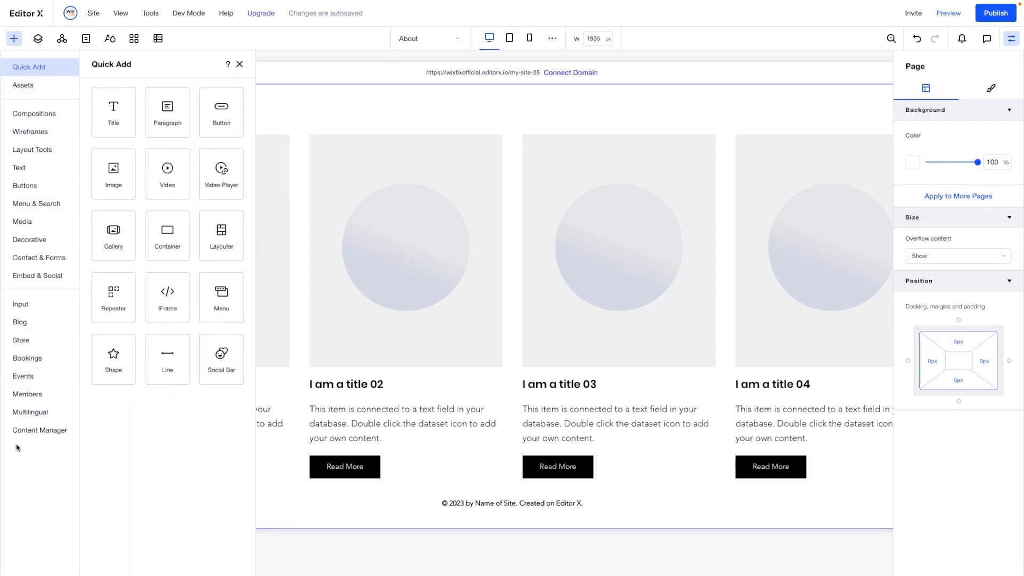
pyautogui.click(30, 431)
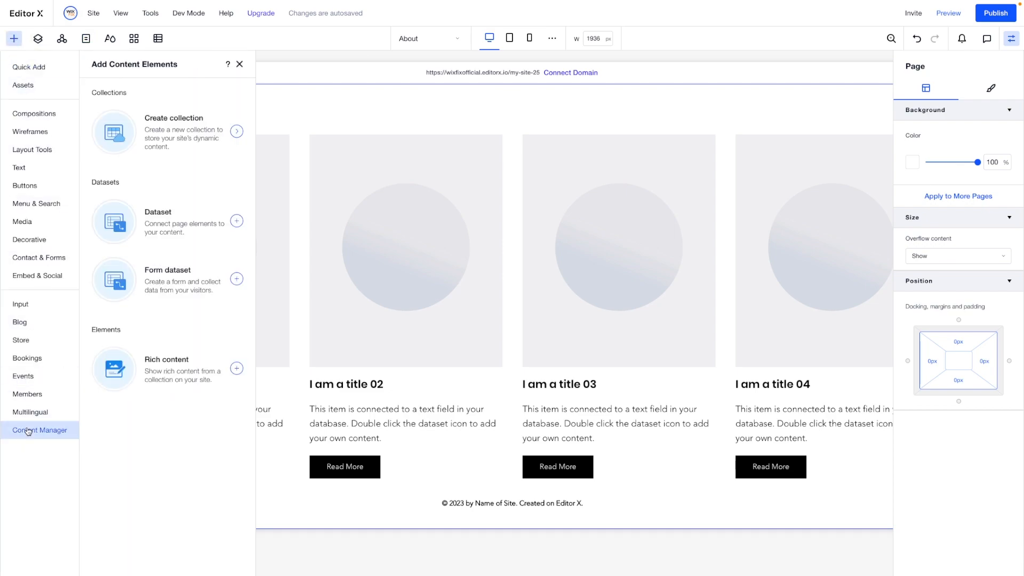
pyautogui.click(165, 226)
pyautogui.moveTo(527, 100); pyautogui.dragTo(45, 172)
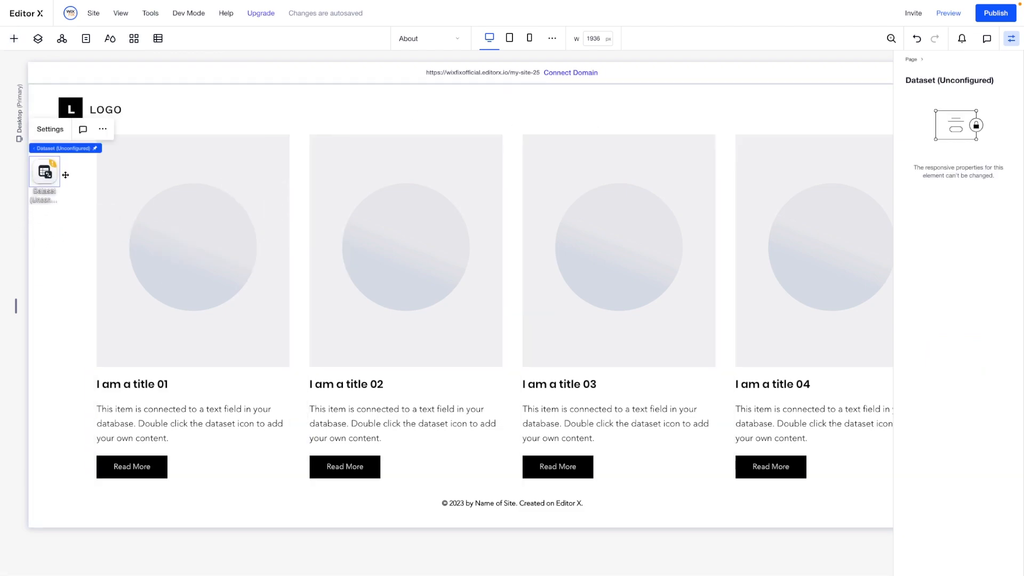
# - Connect the new dataset to the Team collection and review its remaining settings
pyautogui.click(50, 129)
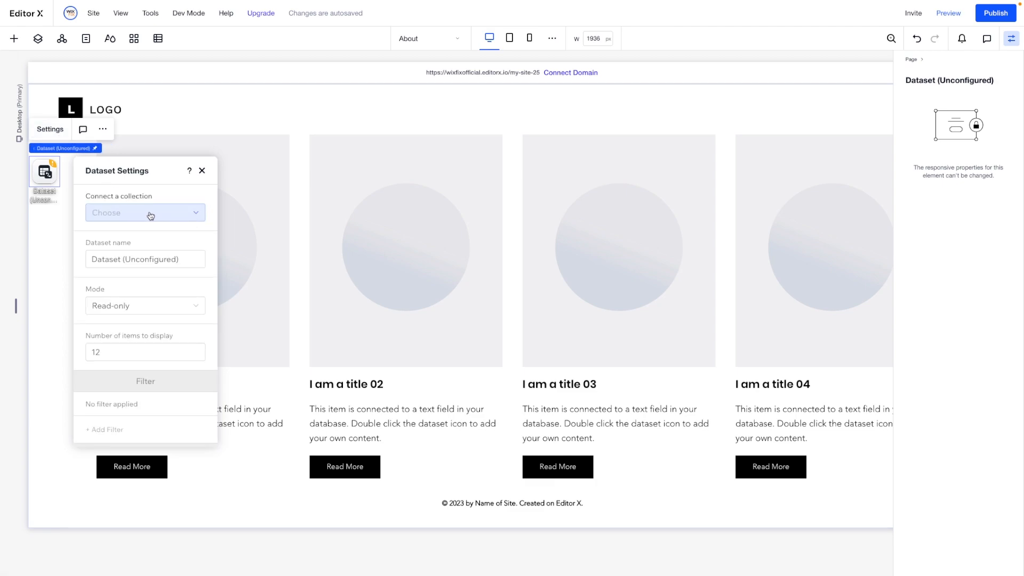
pyautogui.click(152, 216)
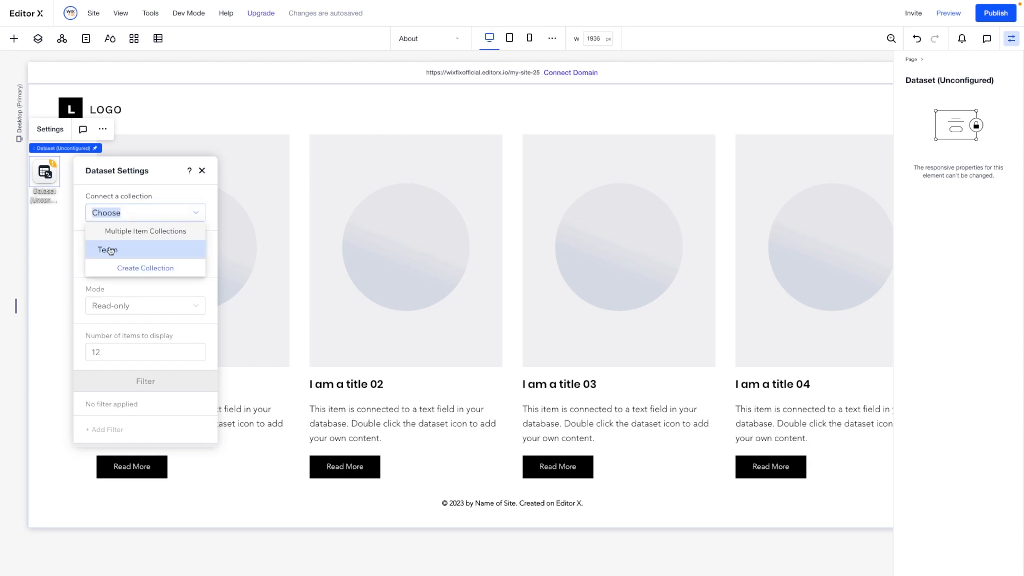
pyautogui.click(115, 250)
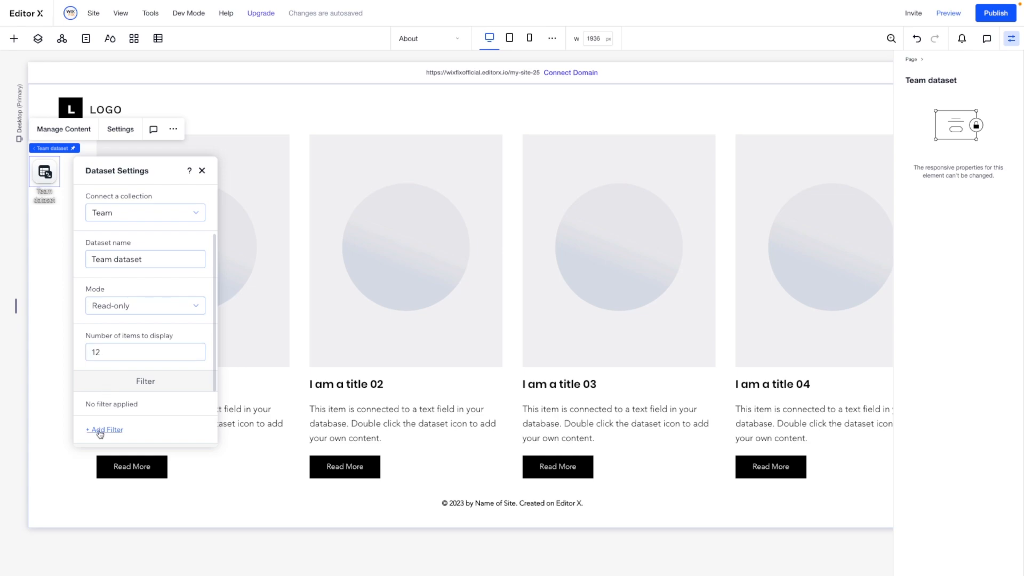
pyautogui.scroll(-1, 137, 301)
pyautogui.scroll(-2, 137, 302)
pyautogui.scroll(3, 136, 302)
pyautogui.click(53, 266)
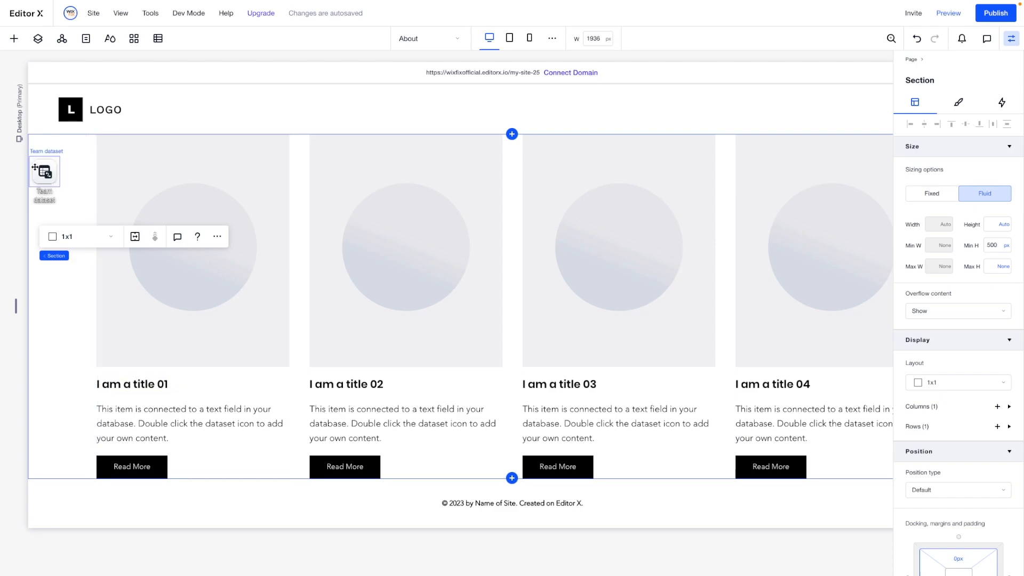
# - Connect the first repeater card's image to the Team dataset, with the Image field as its source
pyautogui.click(237, 192)
pyautogui.click(190, 108)
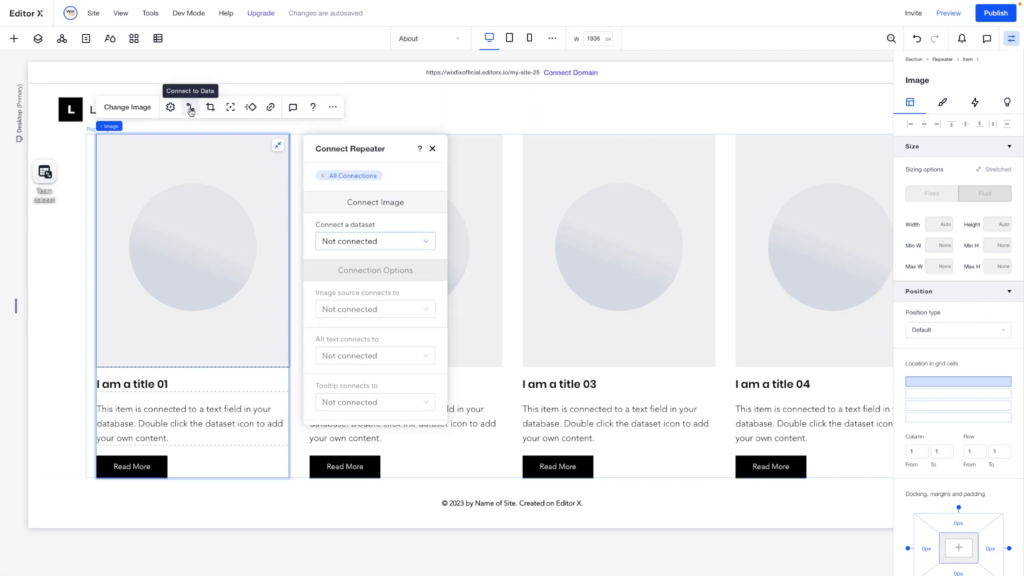
pyautogui.click(343, 241)
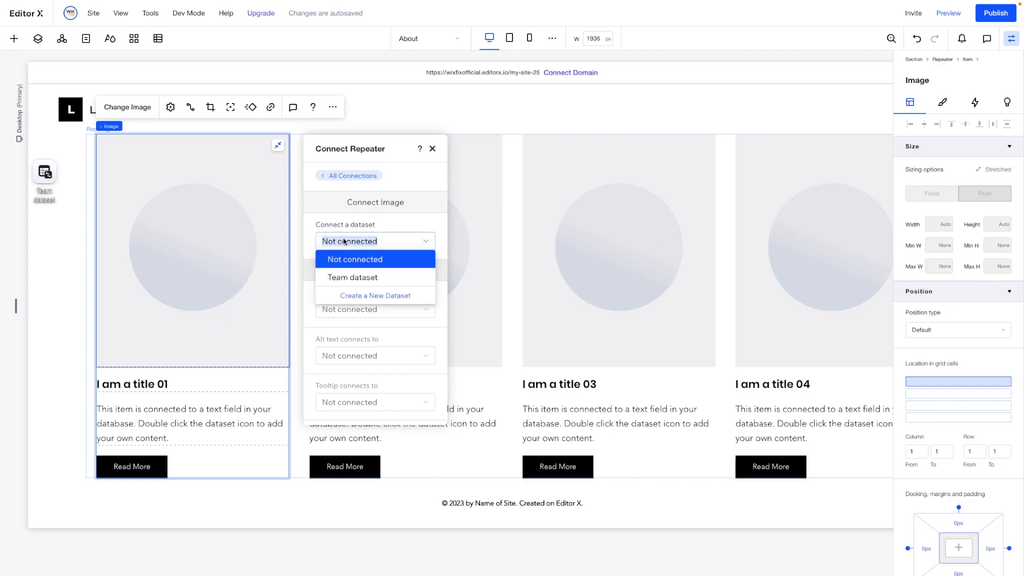
pyautogui.click(348, 279)
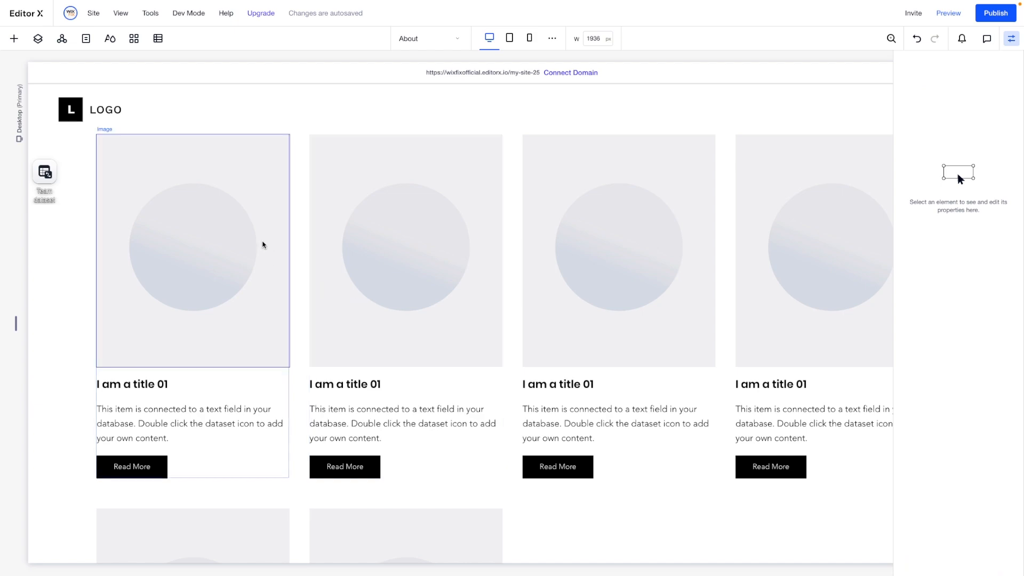
pyautogui.click(252, 235)
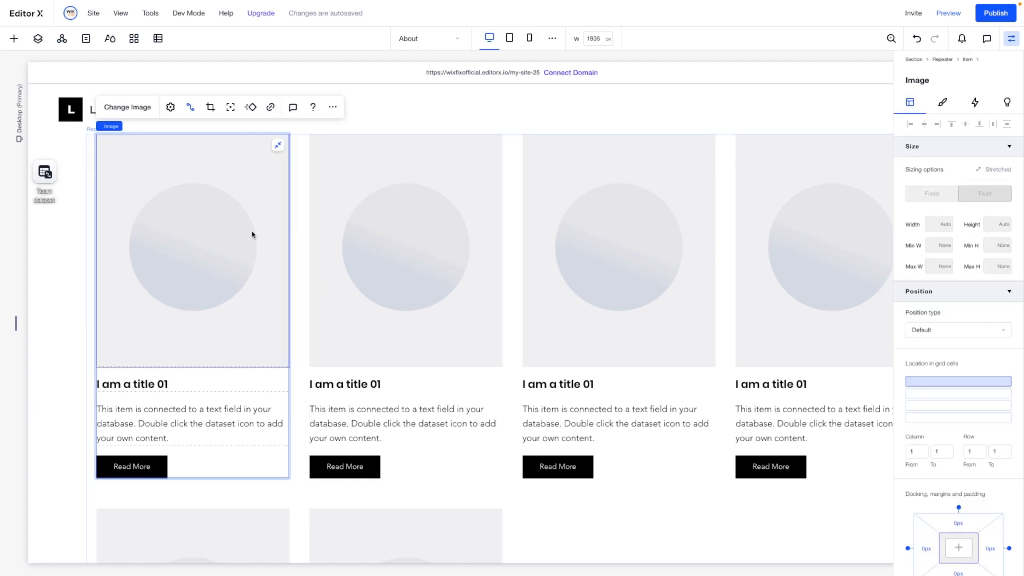
pyautogui.click(187, 106)
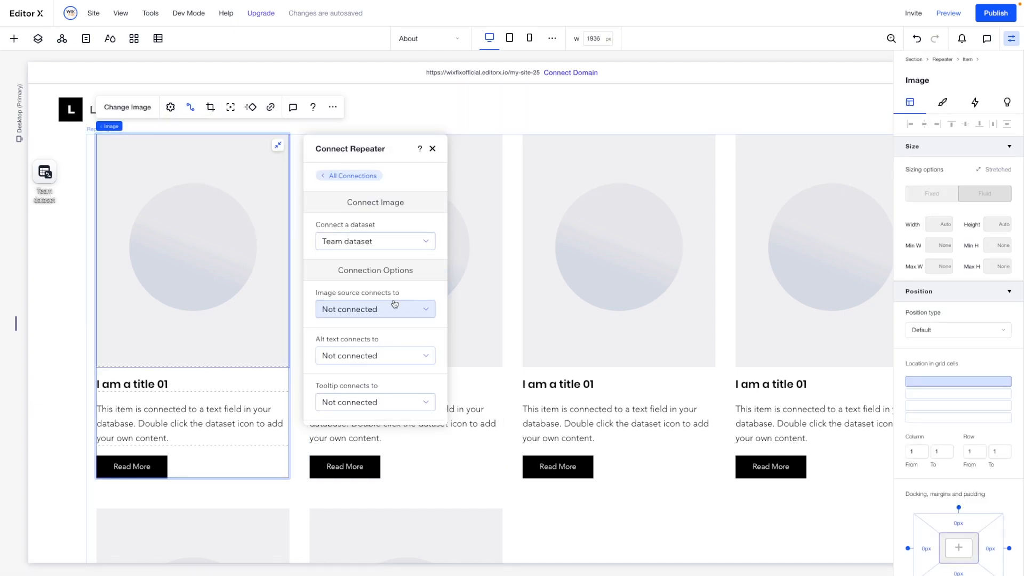
pyautogui.click(373, 310)
pyautogui.click(363, 366)
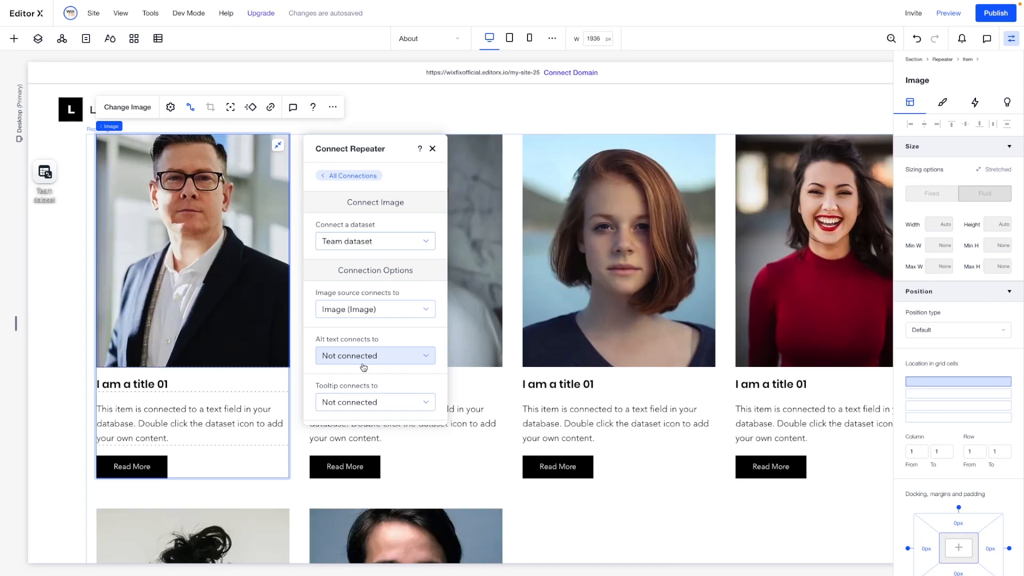
# - Connect the card image's alt text and tooltip to the Name (Text) field, leaving the link unconnected
pyautogui.scroll(-2, 363, 366)
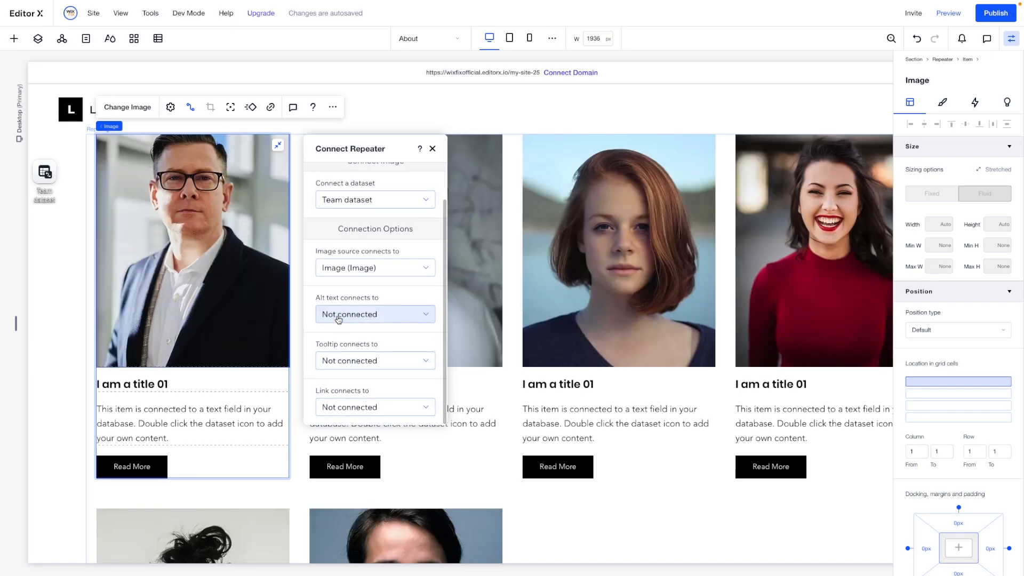
pyautogui.click(391, 316)
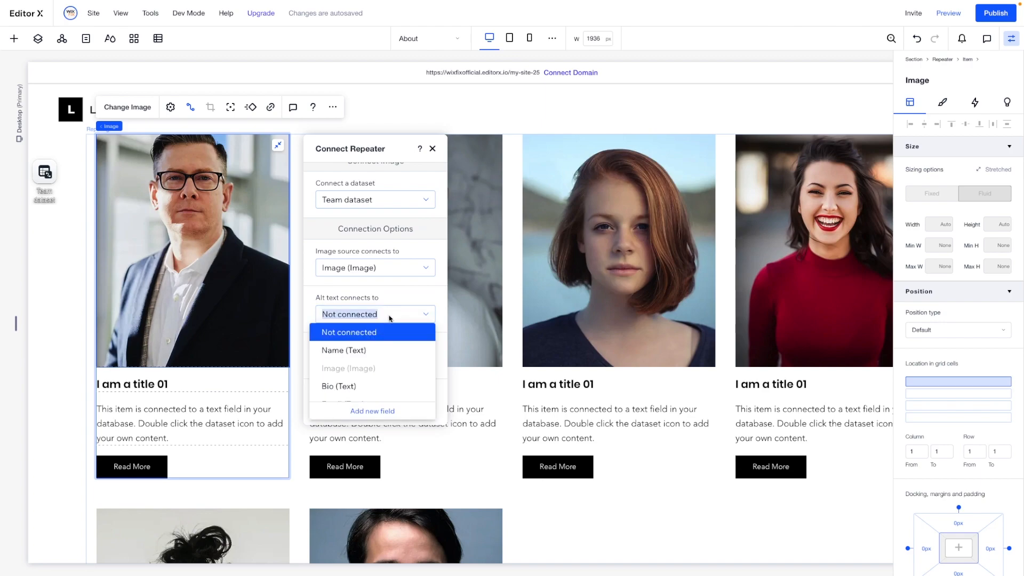
pyautogui.click(344, 350)
pyautogui.click(366, 358)
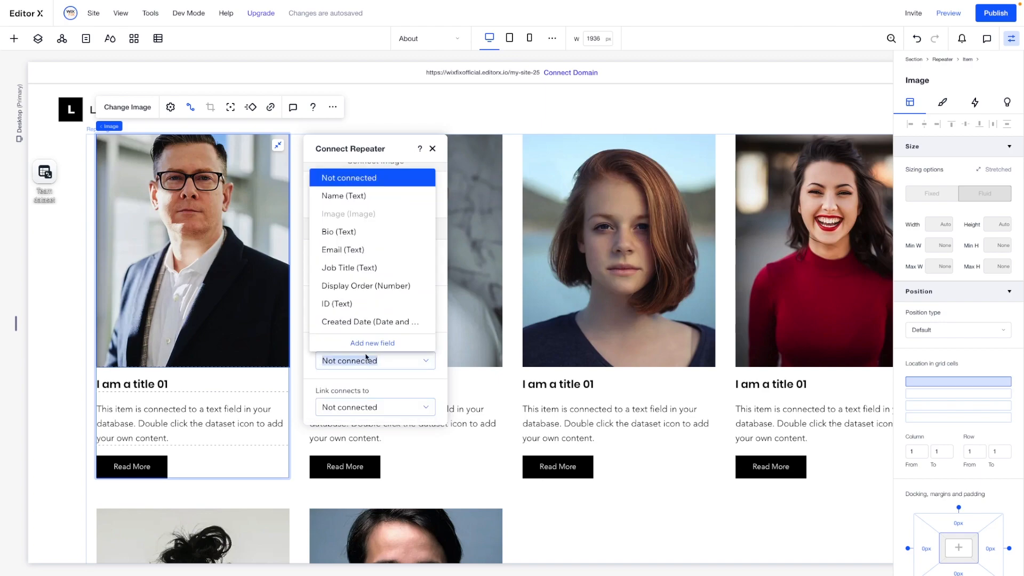
pyautogui.click(341, 197)
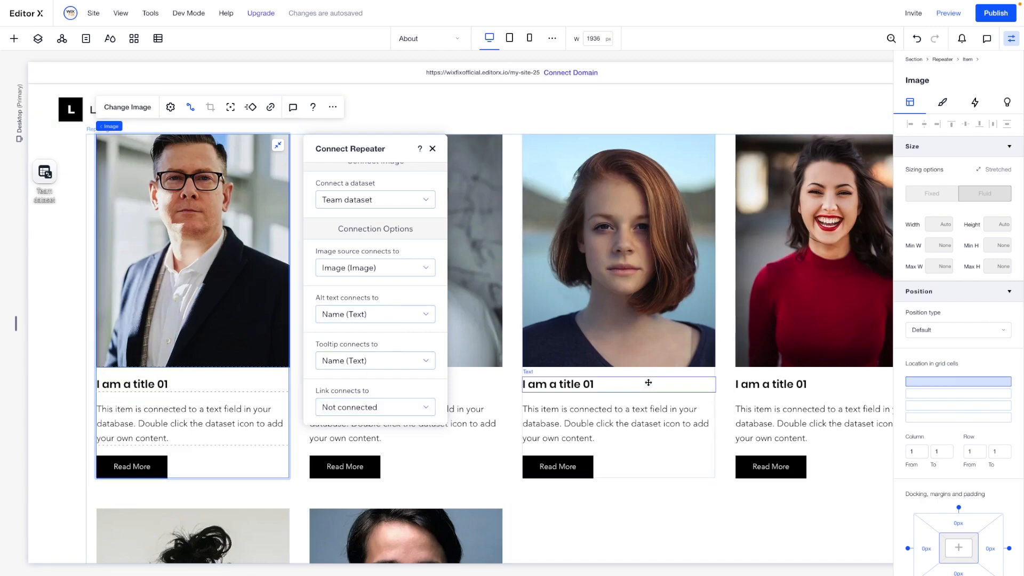
pyautogui.click(369, 407)
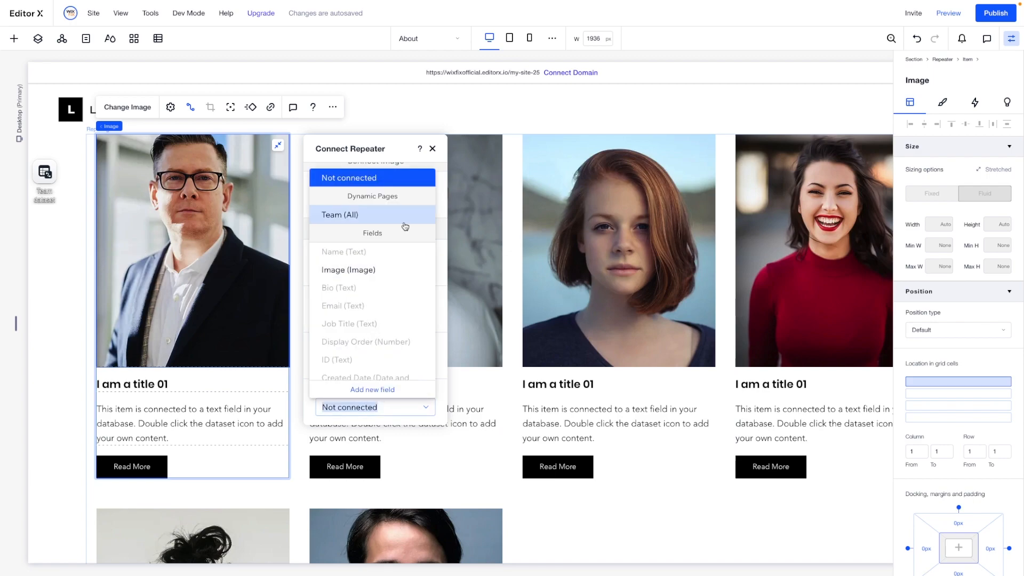
pyautogui.click(293, 246)
# - Connect the first card's title text to the Name (Text) field of the Team dataset
pyautogui.scroll(-3, 293, 247)
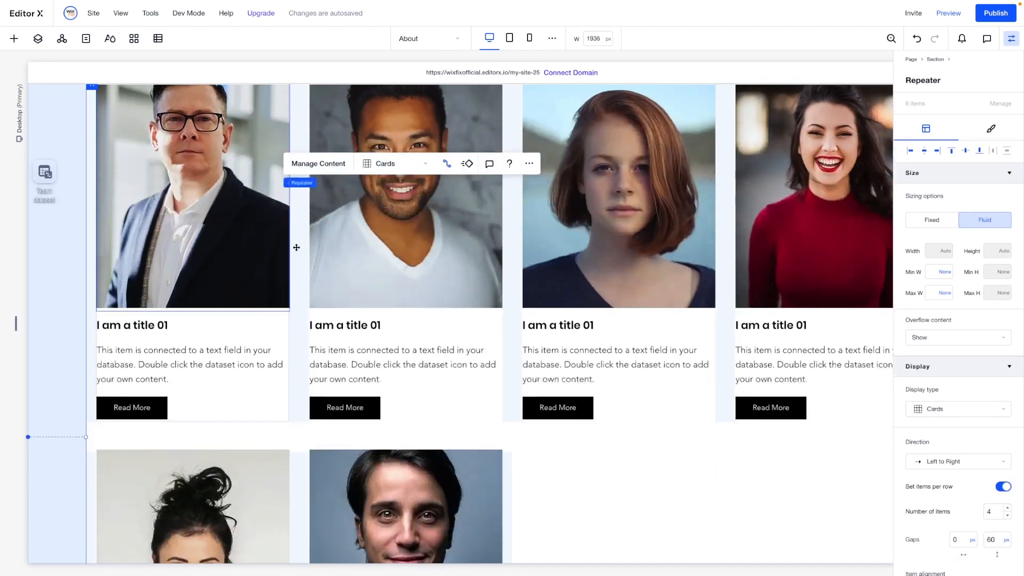
pyautogui.click(133, 298)
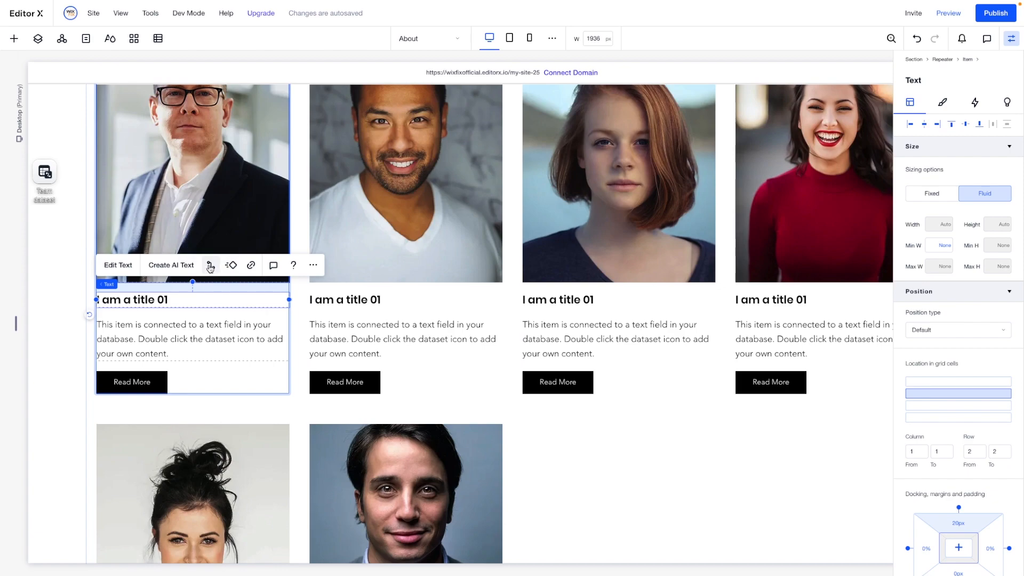
pyautogui.click(211, 269)
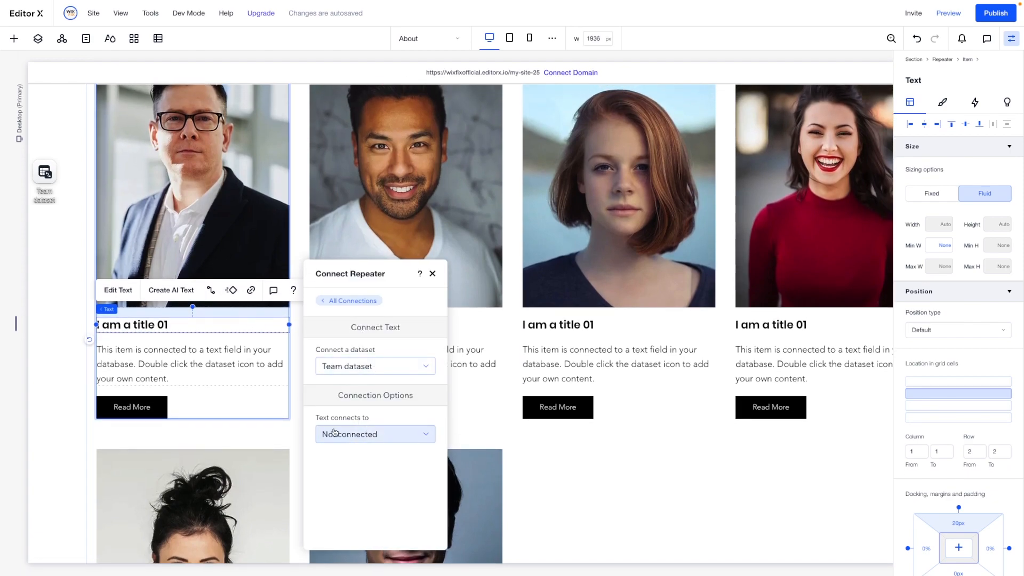
pyautogui.click(333, 435)
pyautogui.click(344, 471)
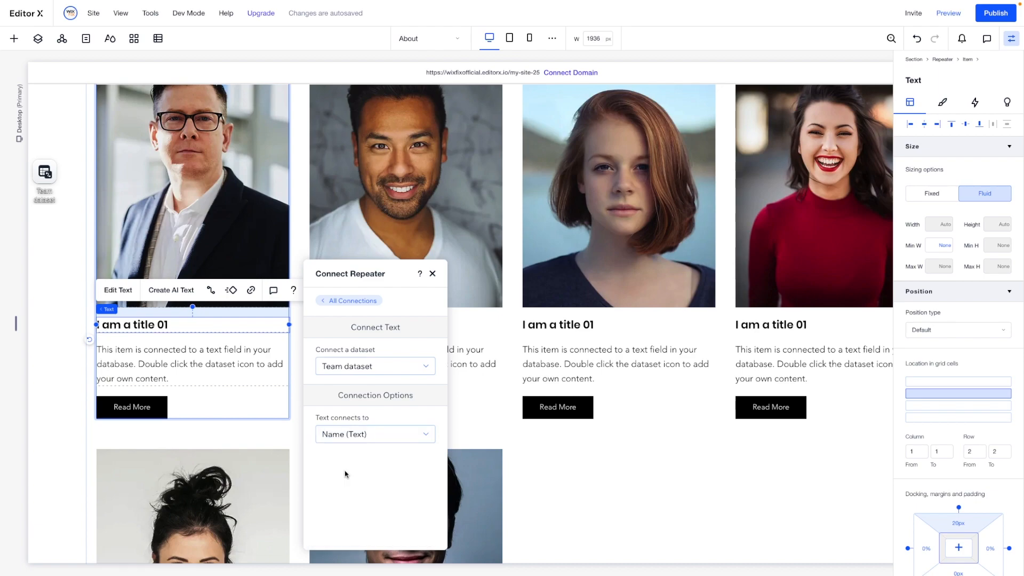
# - Connect the first card's paragraph text to the Bio (Text) field of the Team dataset
pyautogui.click(165, 363)
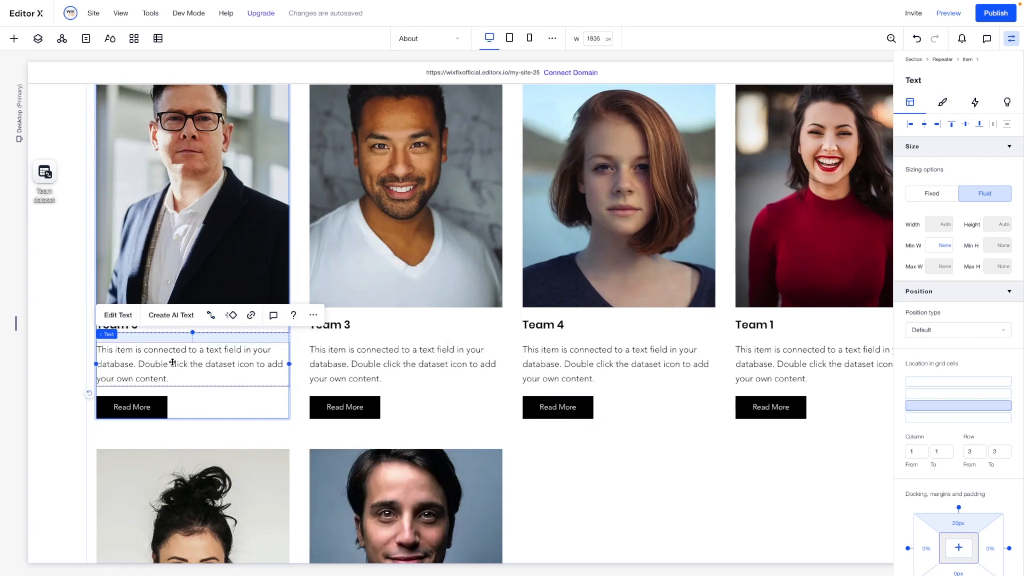
pyautogui.click(211, 316)
pyautogui.scroll(-1, 353, 395)
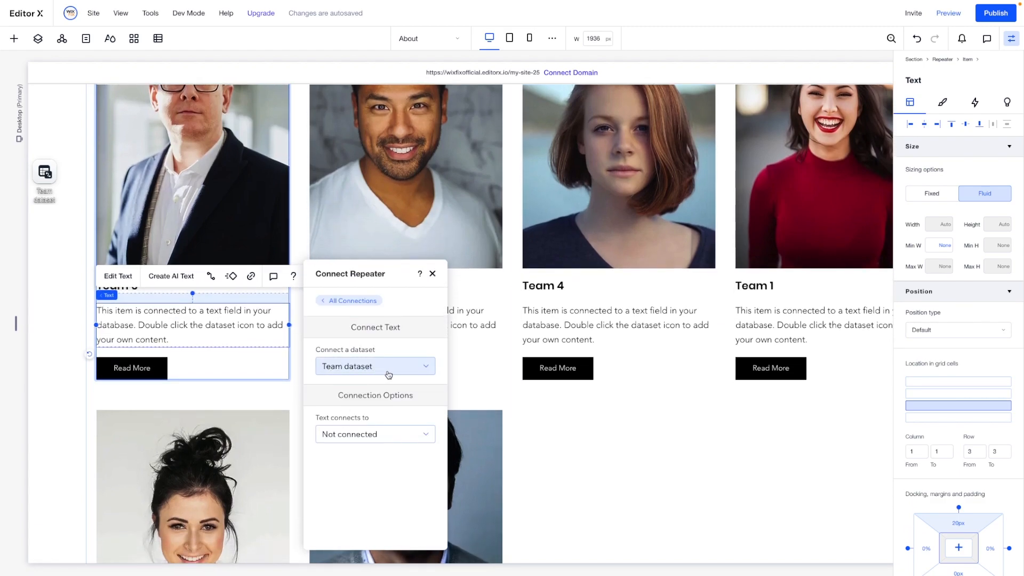
pyautogui.click(352, 439)
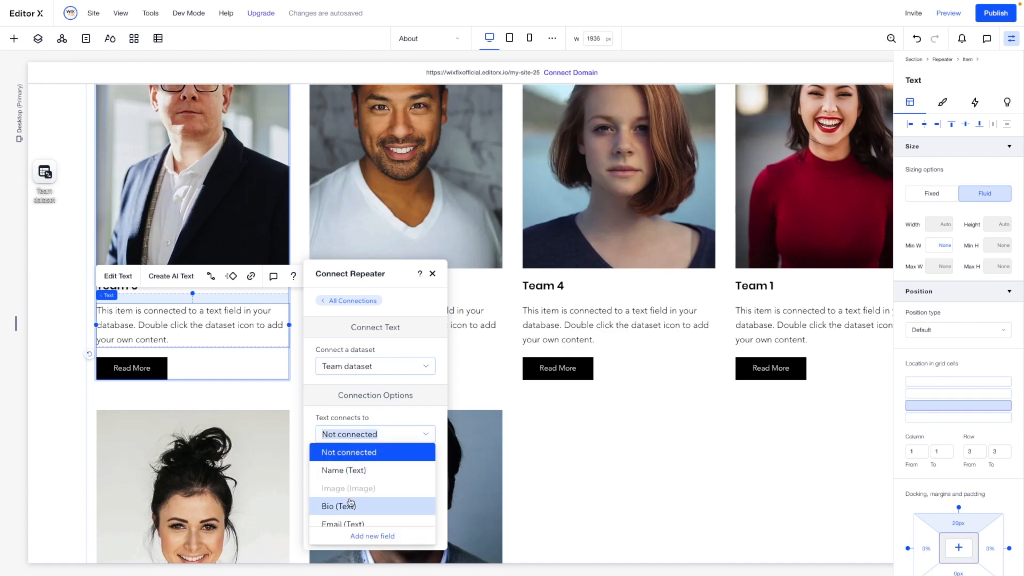
pyautogui.click(351, 504)
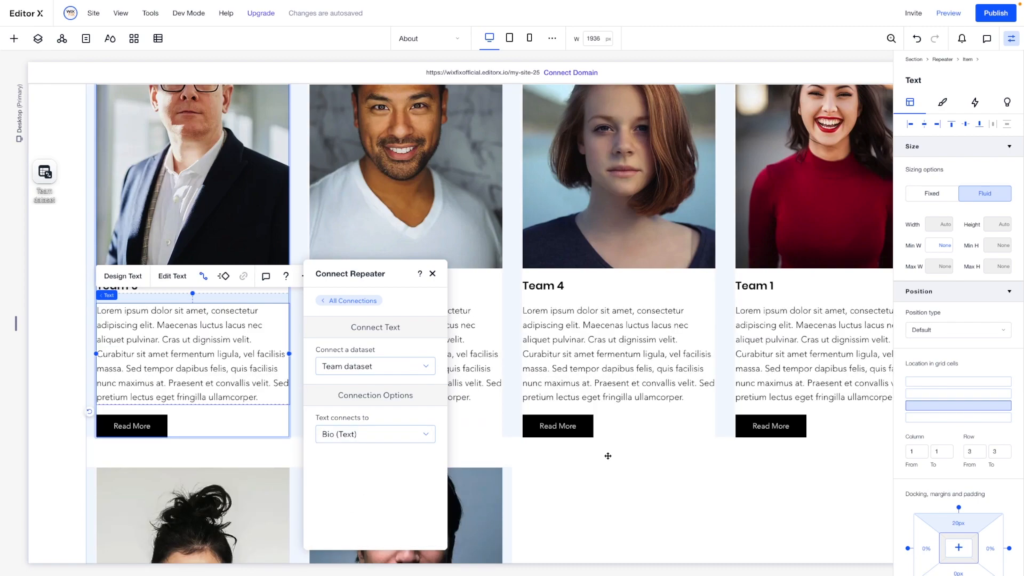
pyautogui.click(608, 456)
pyautogui.scroll(2, 568, 239)
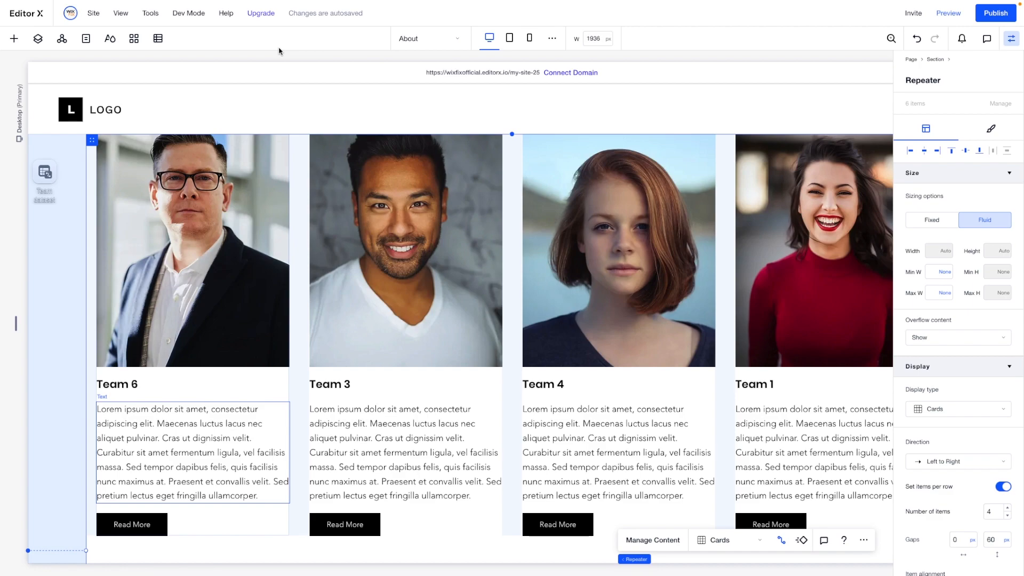
# - Add a dynamic item page for the Team collection and close the site pages list
pyautogui.click(158, 38)
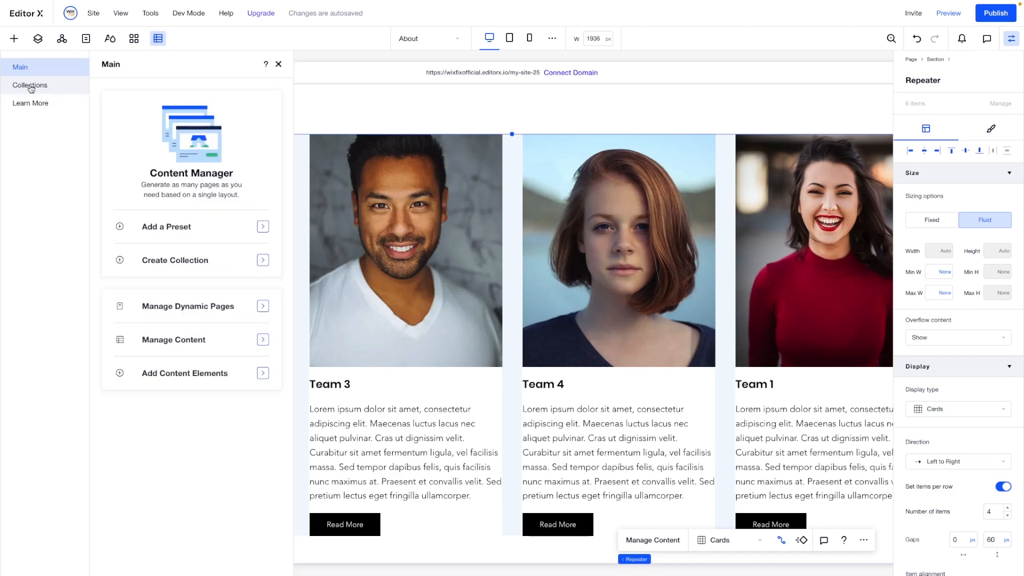
pyautogui.click(31, 87)
pyautogui.moveTo(217, 137)
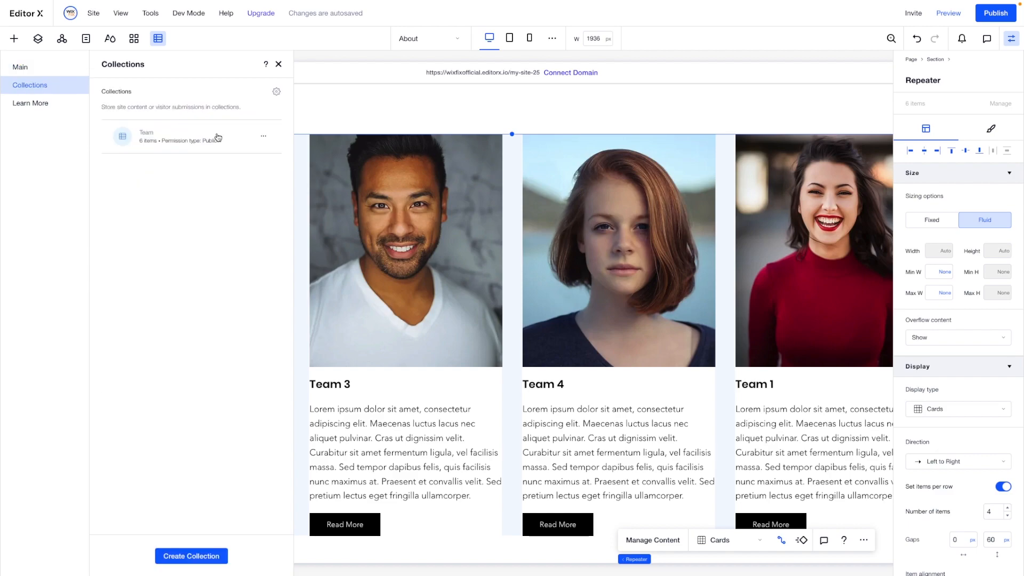
pyautogui.click(265, 138)
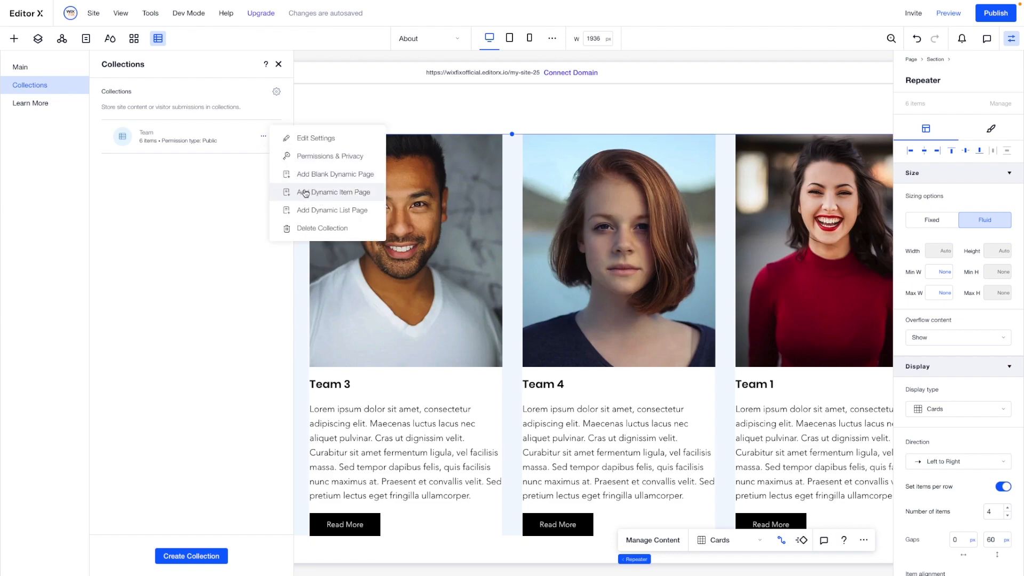
pyautogui.click(329, 193)
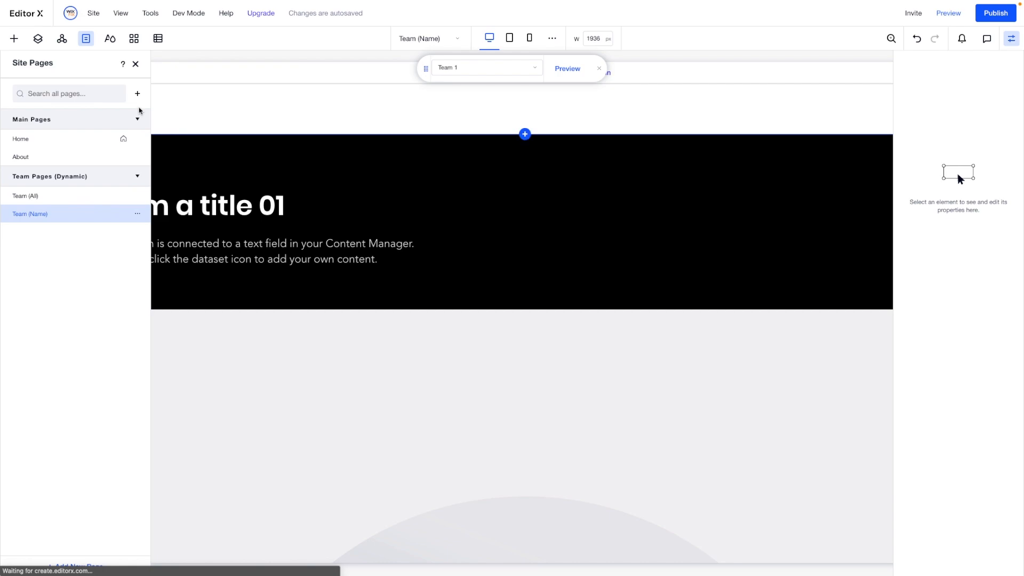
pyautogui.click(136, 64)
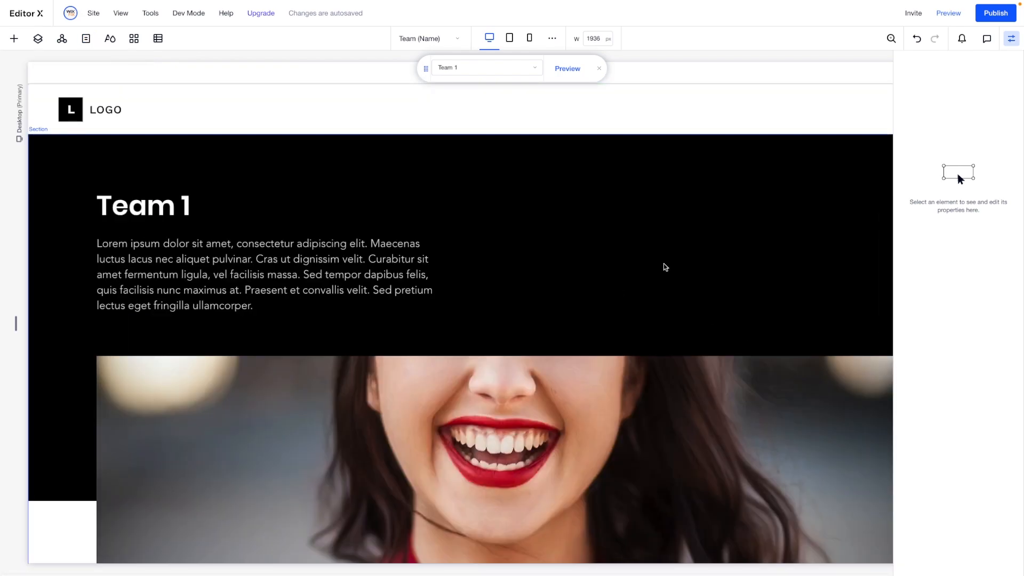
# - Examine the layout of the new Team (Name) page, from the title section to the email and the previous and next item links
pyautogui.scroll(-12, 665, 266)
pyautogui.scroll(3, 665, 267)
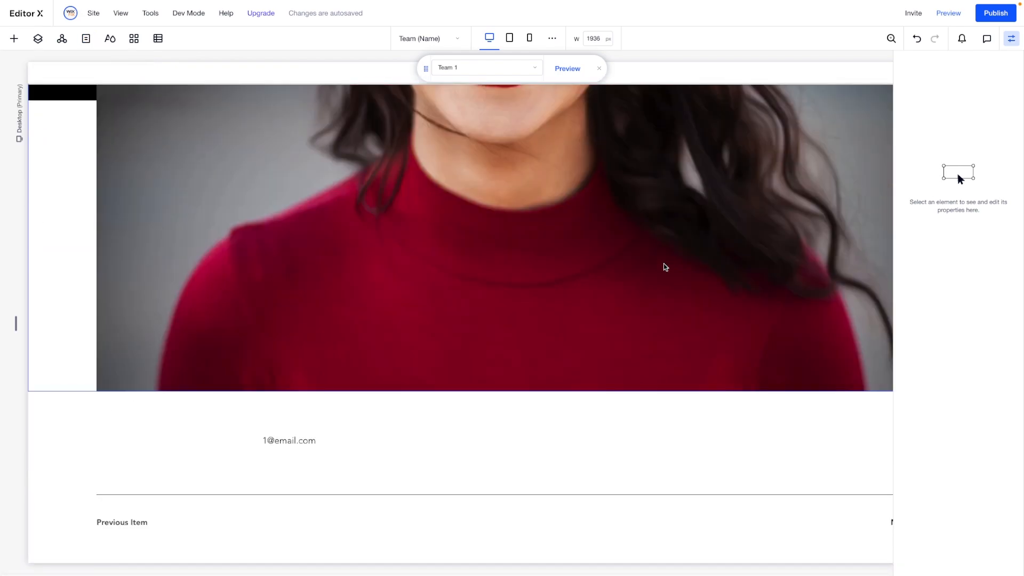
pyautogui.scroll(10, 665, 267)
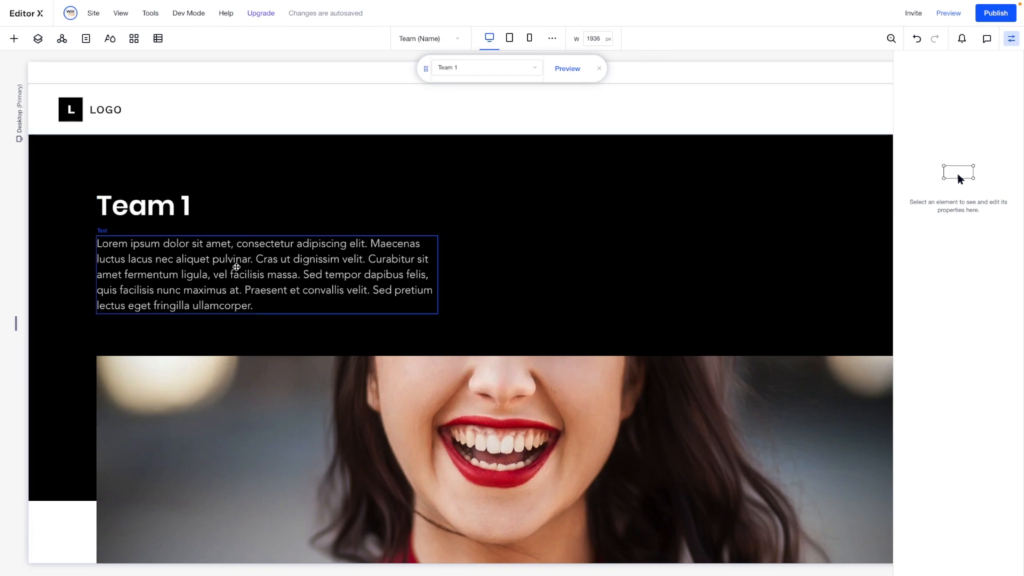
pyautogui.hscroll(5, 269, 264)
pyautogui.hscroll(-5, 269, 263)
pyautogui.scroll(-12, 270, 263)
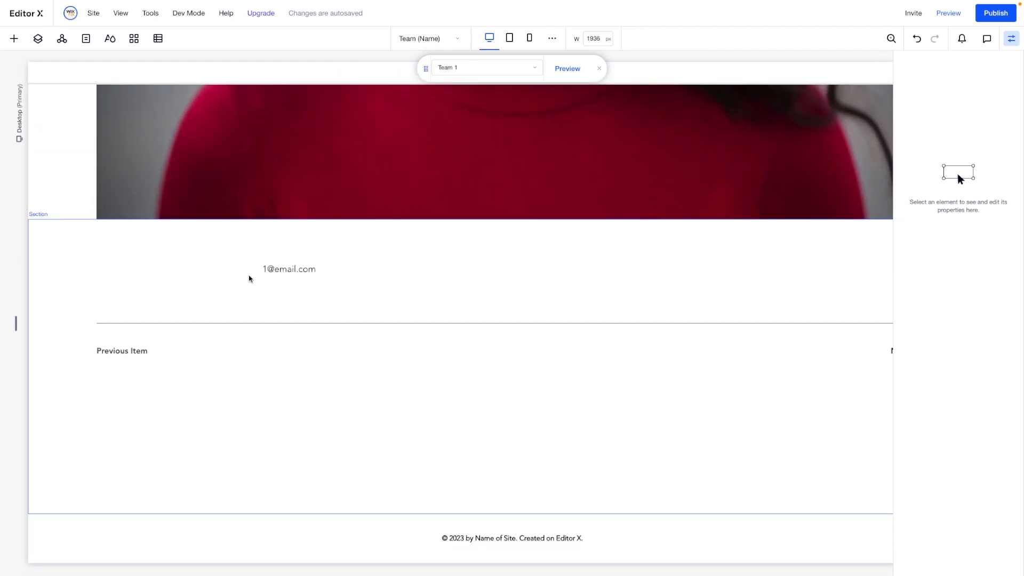
pyautogui.hscroll(5, 418, 272)
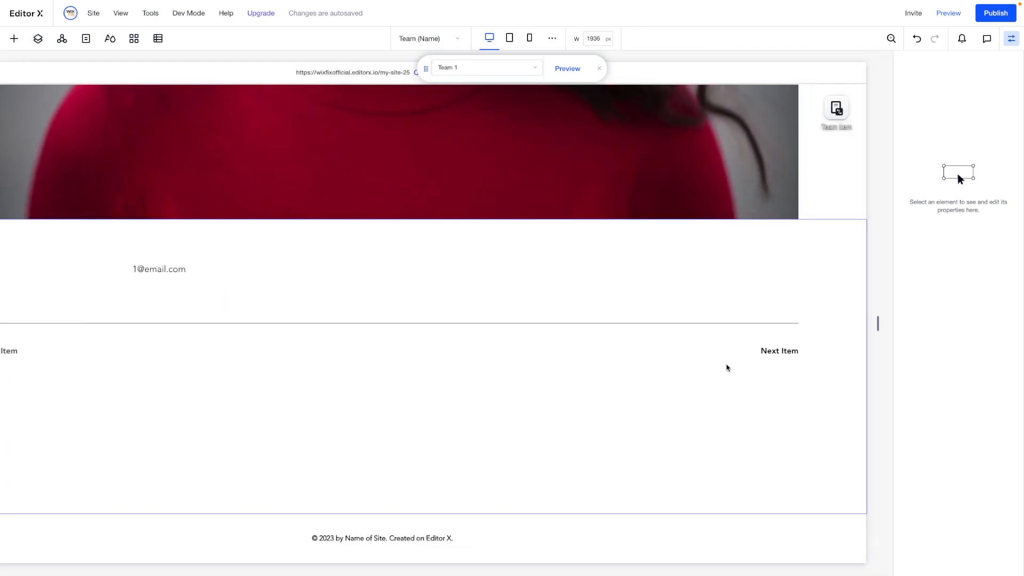
pyautogui.hscroll(-5, 179, 352)
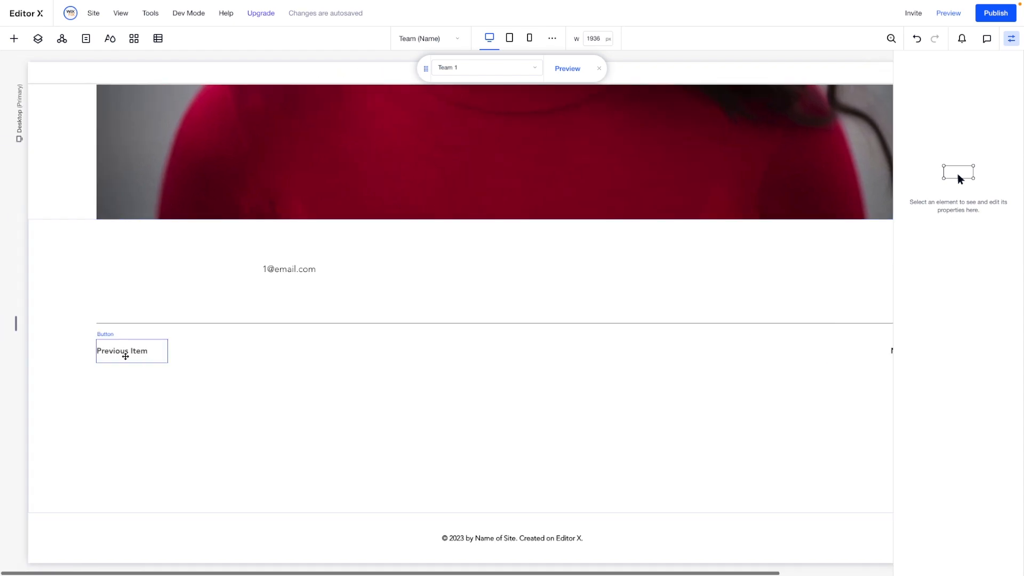
pyautogui.scroll(10, 126, 354)
# - Undock the Team (Name) page's large image from its left and right sides and set its width to 60%
pyautogui.click(595, 302)
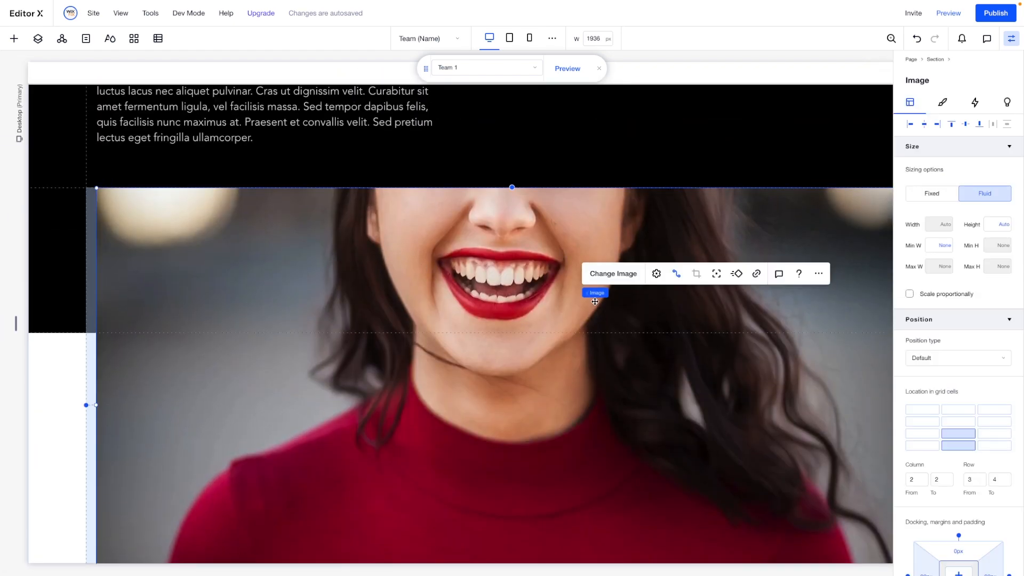
pyautogui.scroll(3, 468, 277)
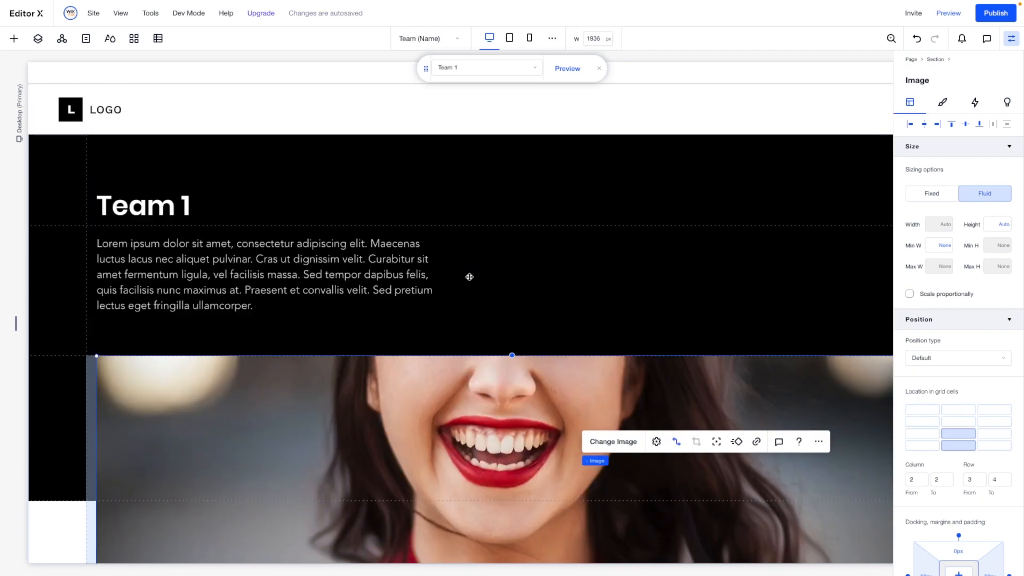
pyautogui.scroll(-5, 468, 277)
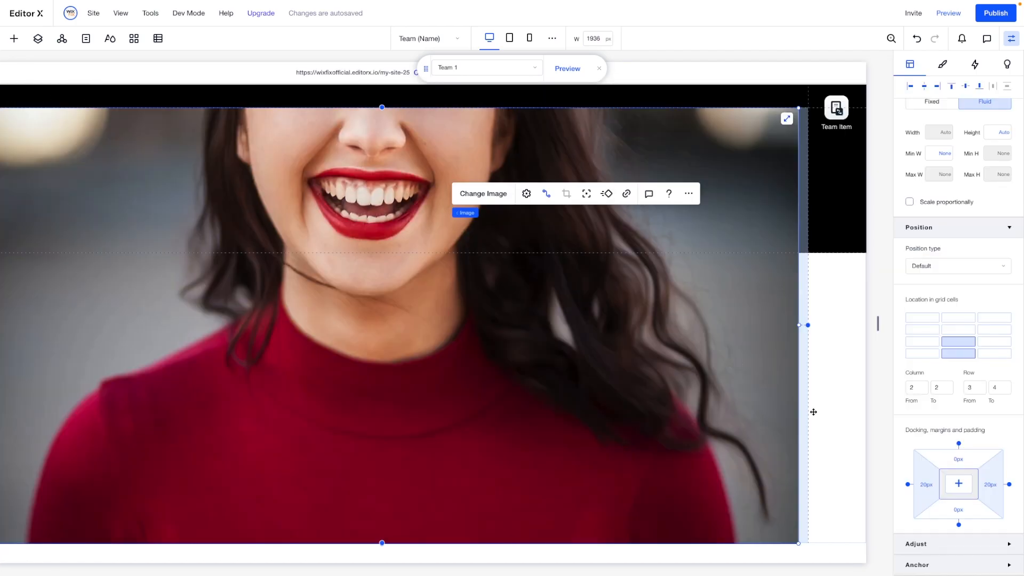
pyautogui.click(908, 485)
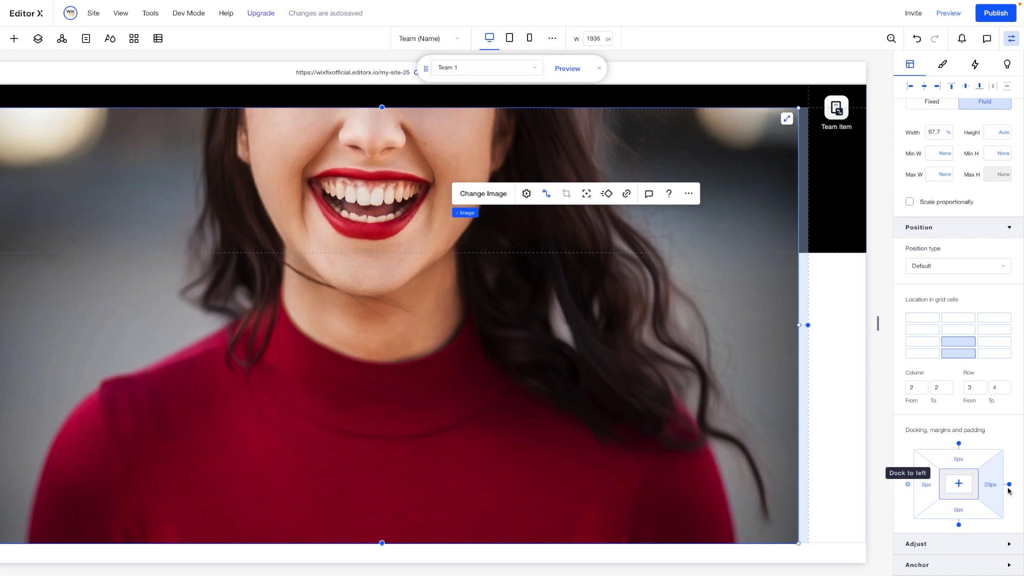
pyautogui.click(1009, 484)
pyautogui.click(939, 134)
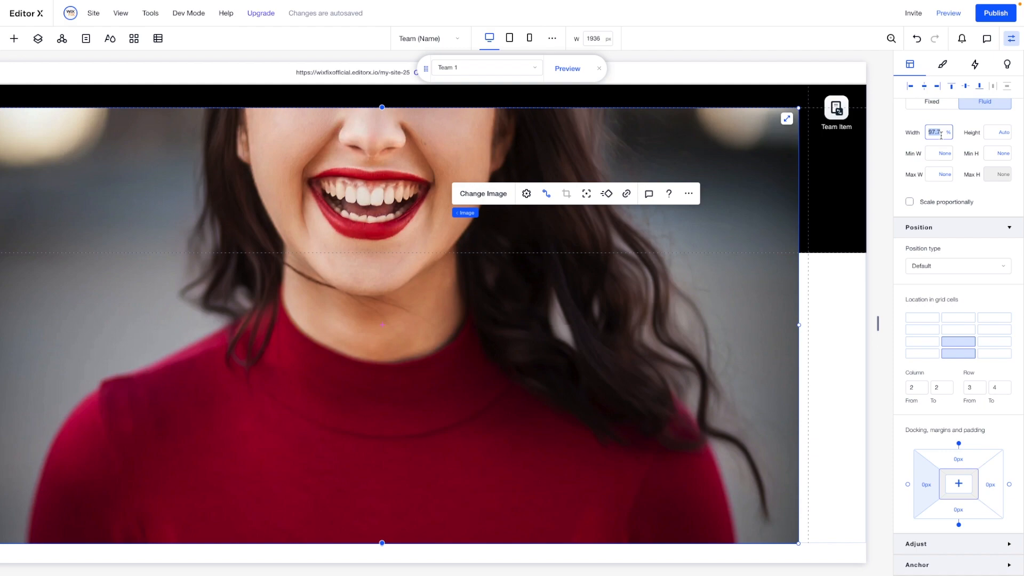
pyautogui.write('60')
pyautogui.press('Return')
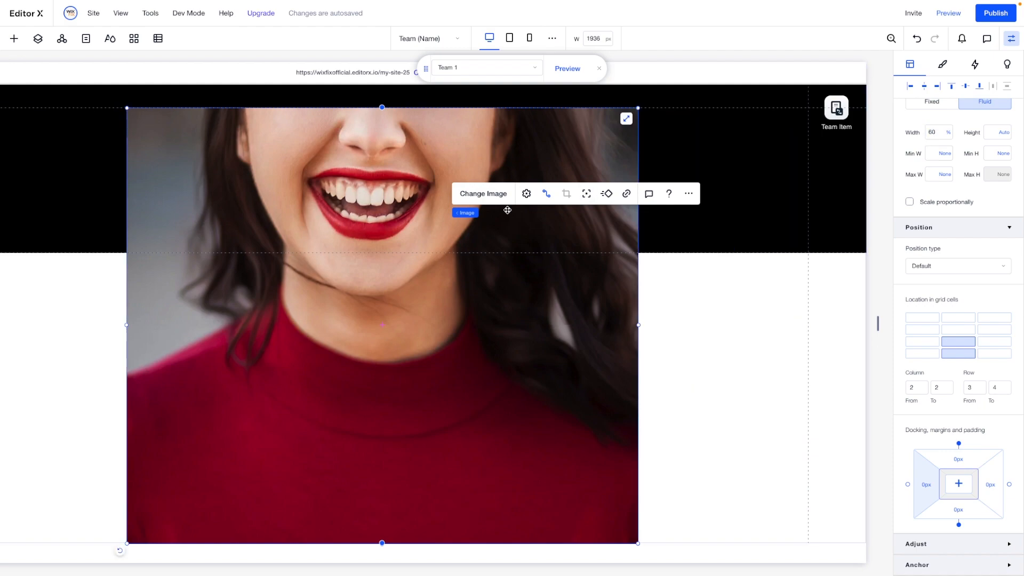
# - Dock the image to the left of its grid cell with a left margin of 20 px
pyautogui.scroll(3, 300, 311)
pyautogui.hscroll(-2, 300, 311)
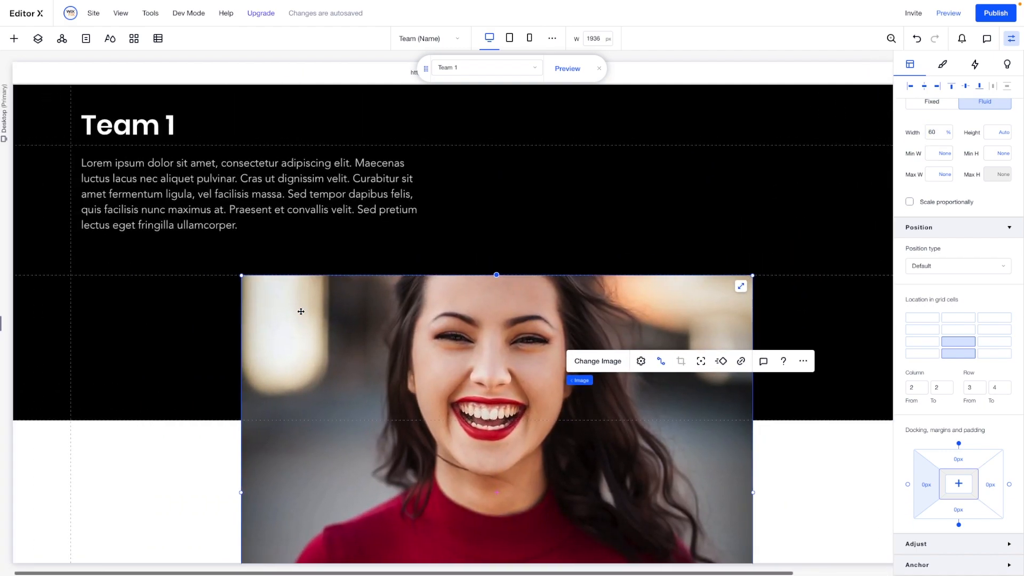
pyautogui.click(908, 484)
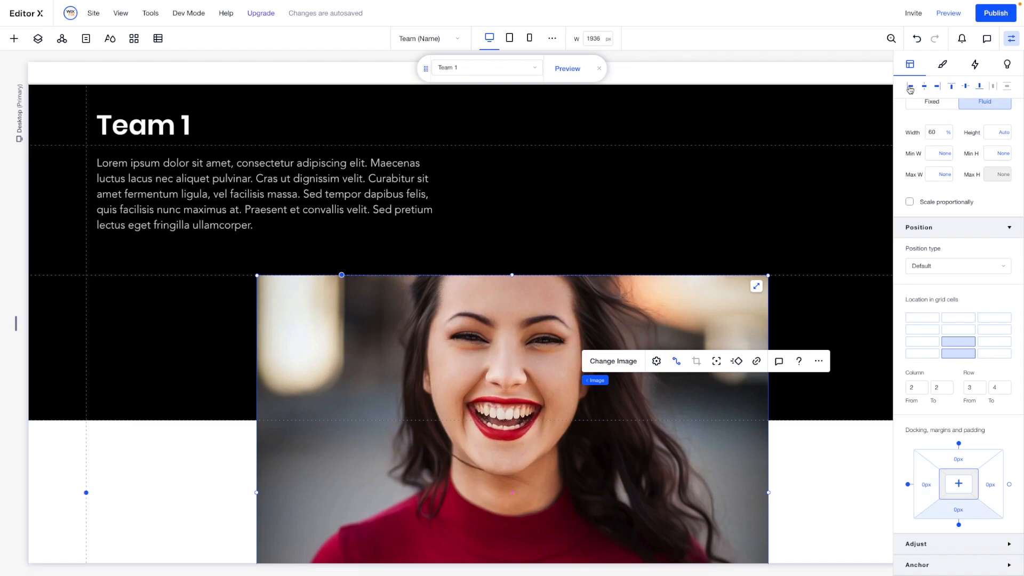
pyautogui.click(928, 493)
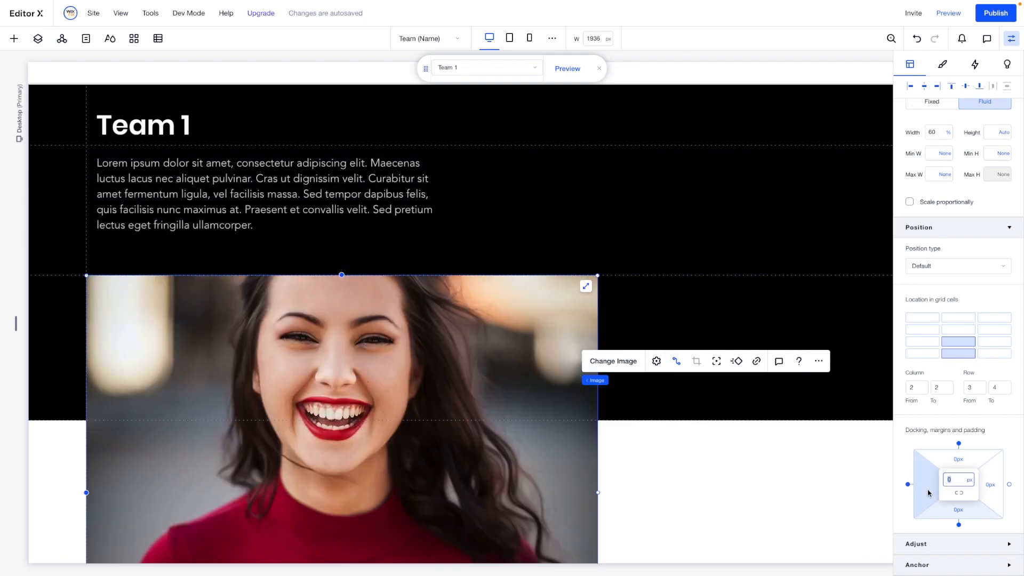
pyautogui.press('Return')
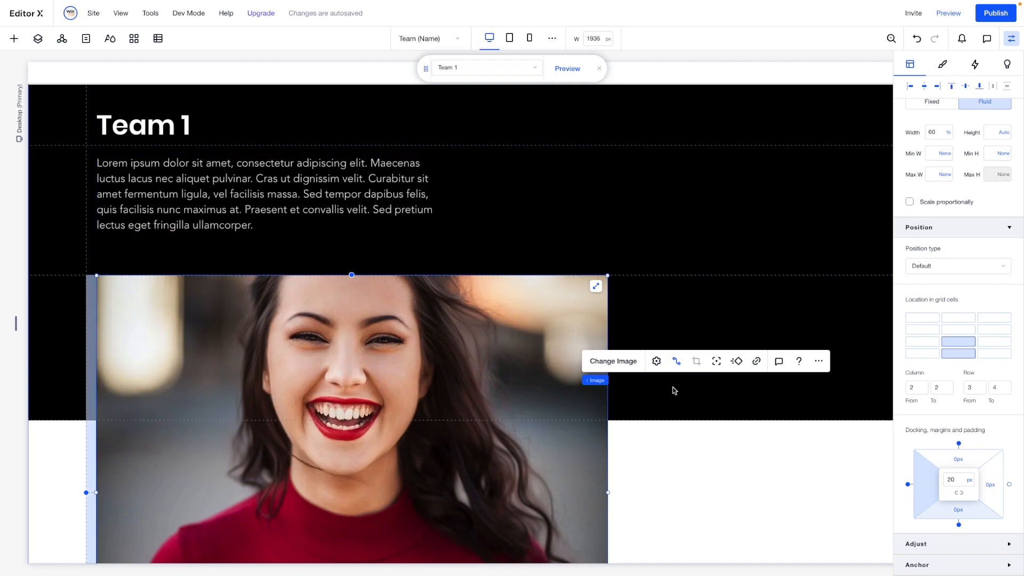
pyautogui.click(698, 317)
# - Align the email text below the image to the left with a left margin of 20 px
pyautogui.scroll(-7, 698, 317)
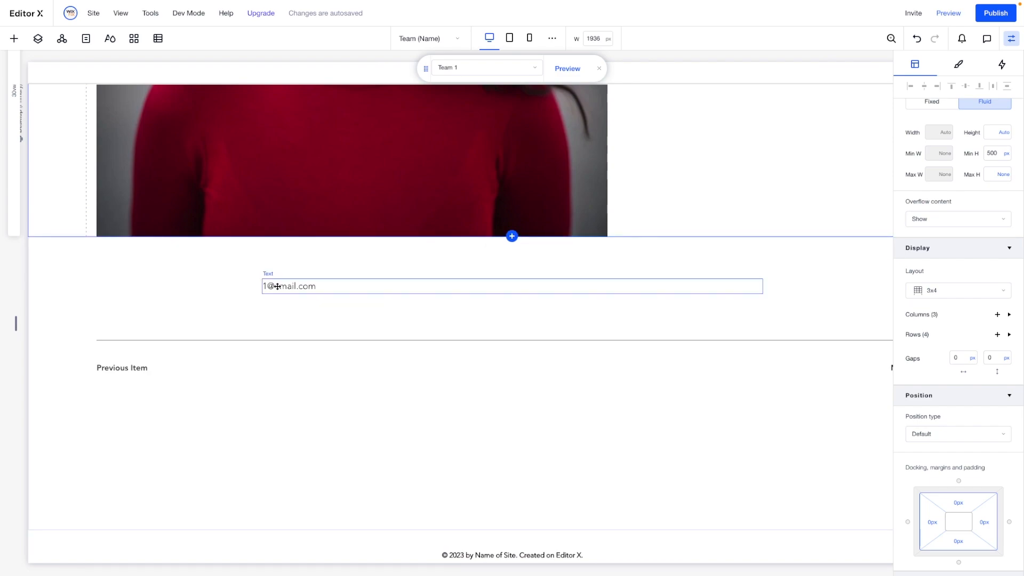
pyautogui.click(270, 286)
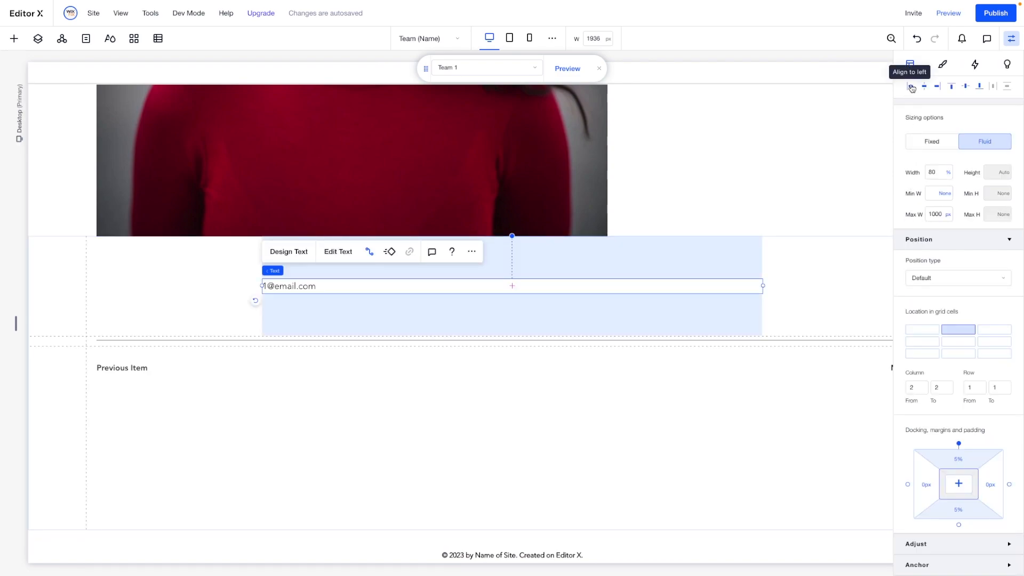
pyautogui.click(911, 86)
pyautogui.click(926, 485)
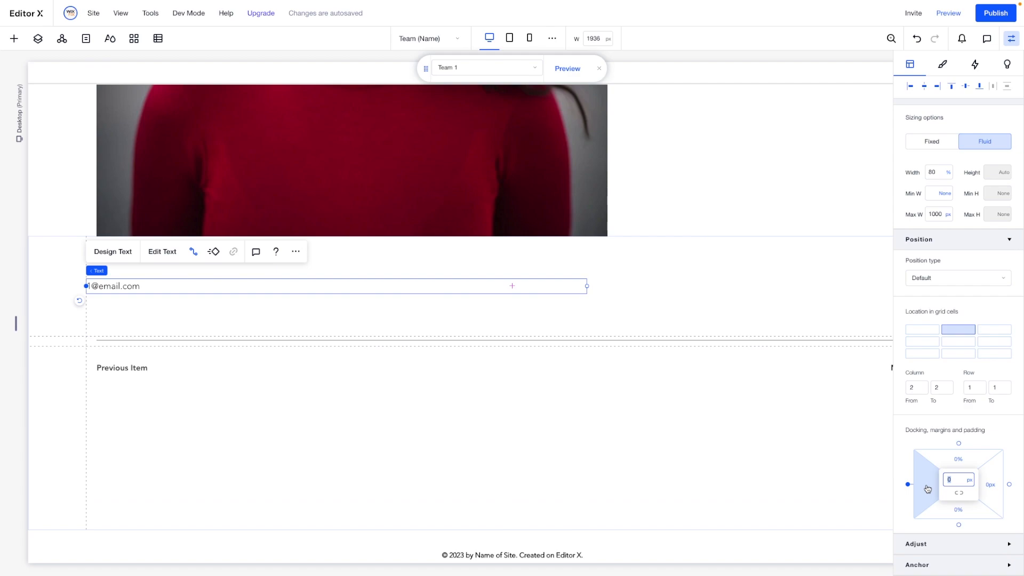
pyautogui.press('Return')
pyautogui.scroll(8, 714, 386)
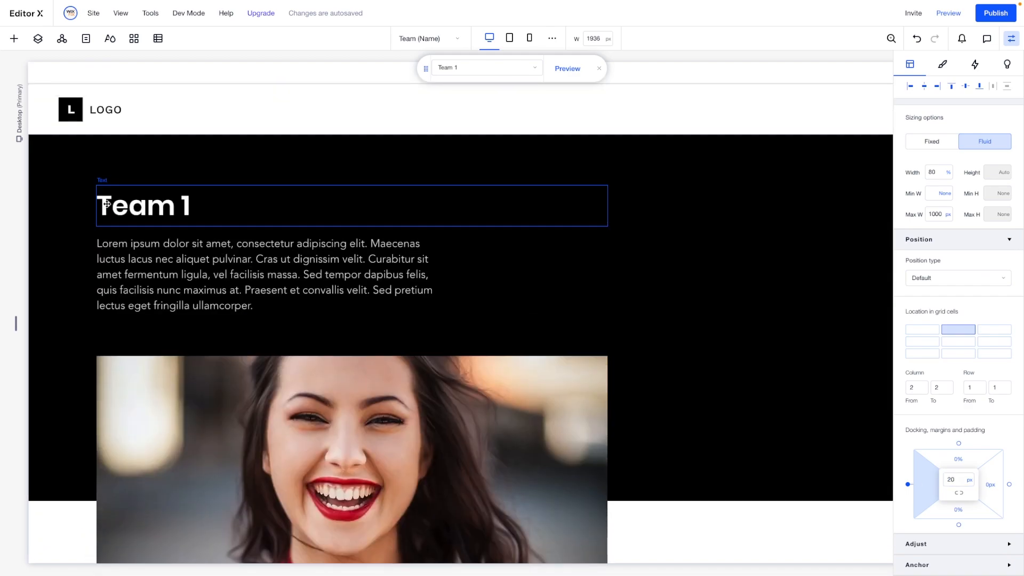
pyautogui.scroll(-2, 183, 482)
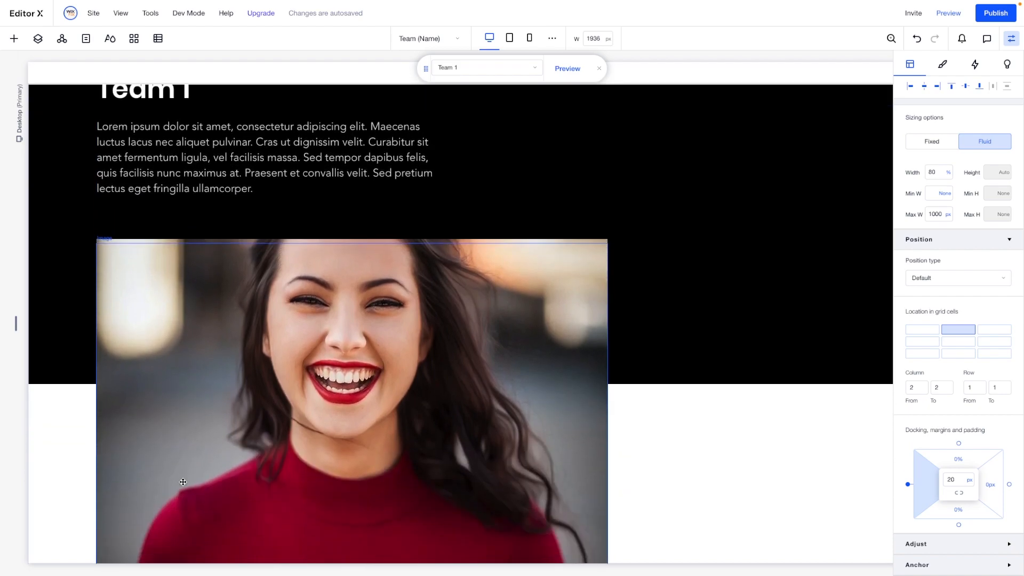
# - On the About page, connect the first card image's link to the Team (Name) dynamic page
pyautogui.click(409, 37)
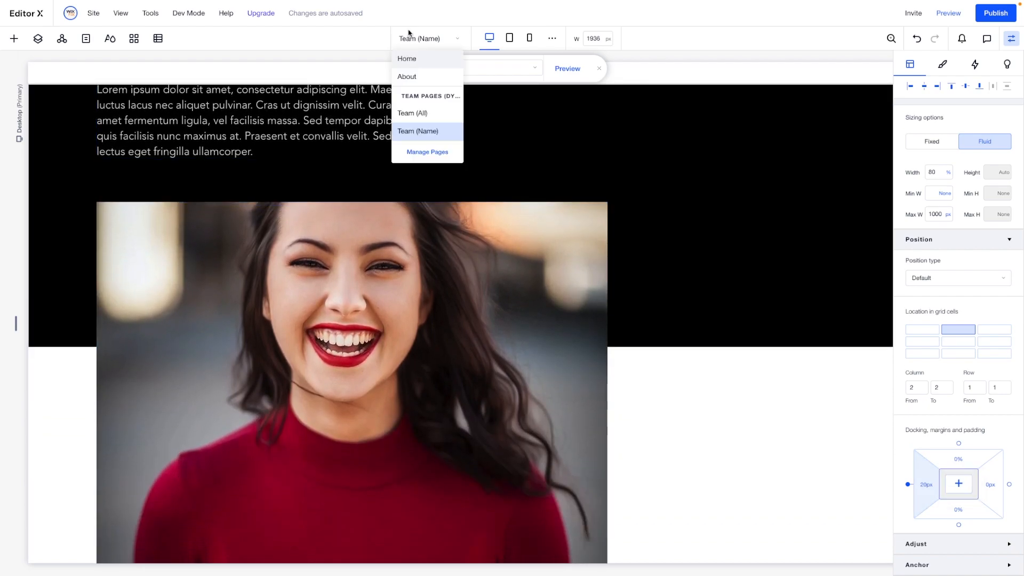
pyautogui.click(409, 78)
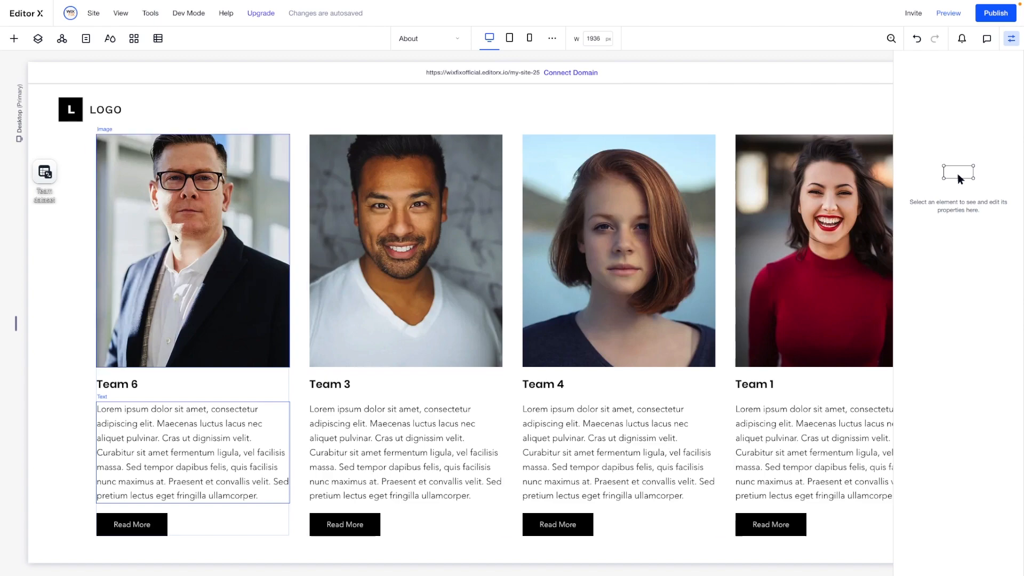
pyautogui.click(177, 239)
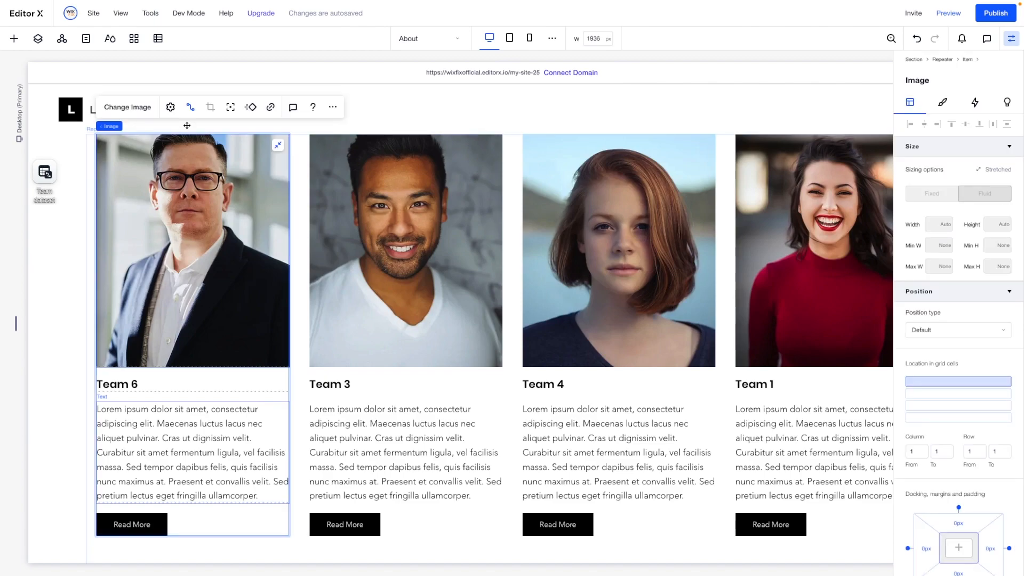
pyautogui.click(190, 107)
pyautogui.scroll(-1, 362, 331)
pyautogui.click(352, 407)
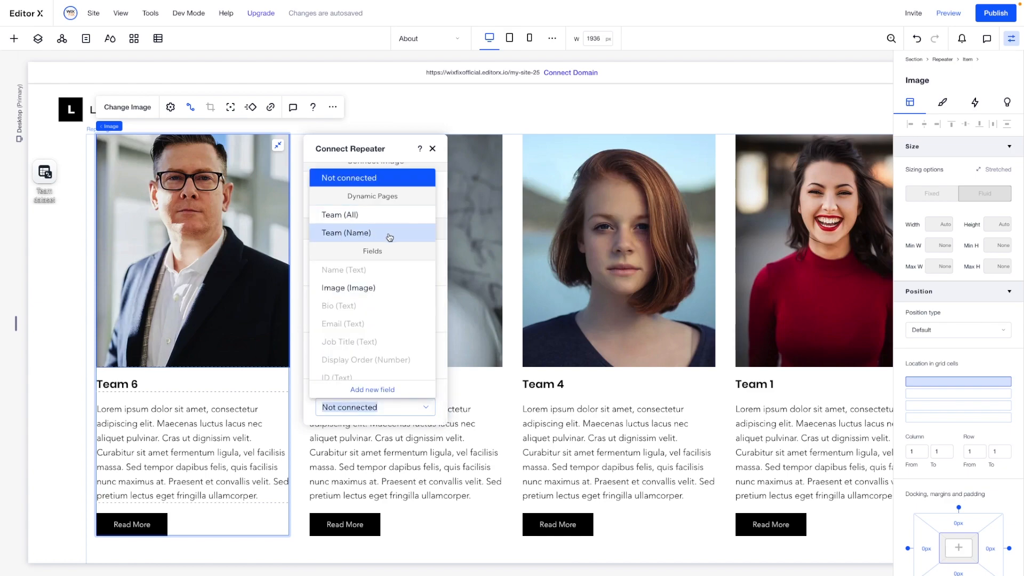
pyautogui.click(354, 233)
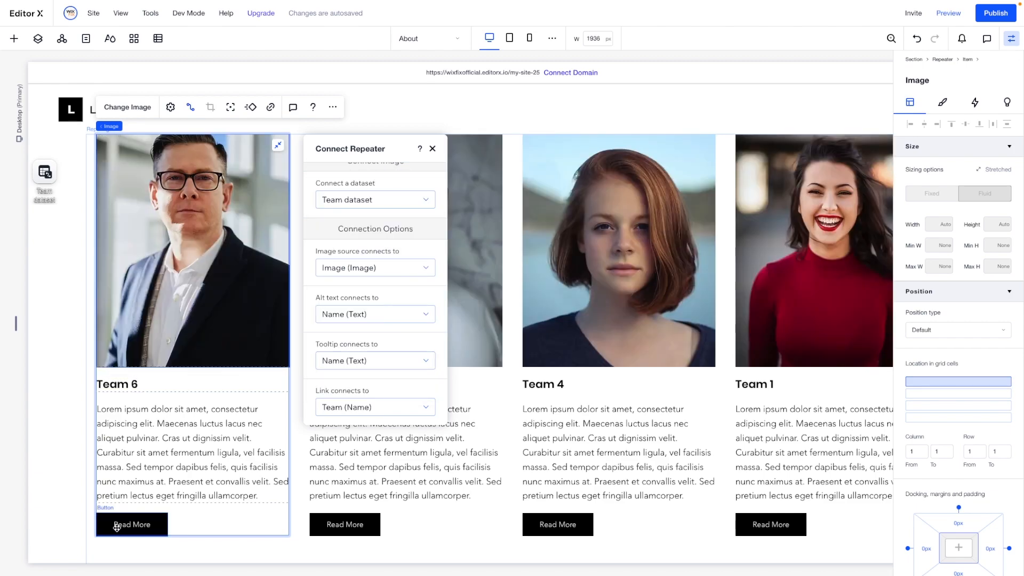
# - Connect the click action of the first card's Read More button to the Team (Name) dynamic page
pyautogui.click(116, 525)
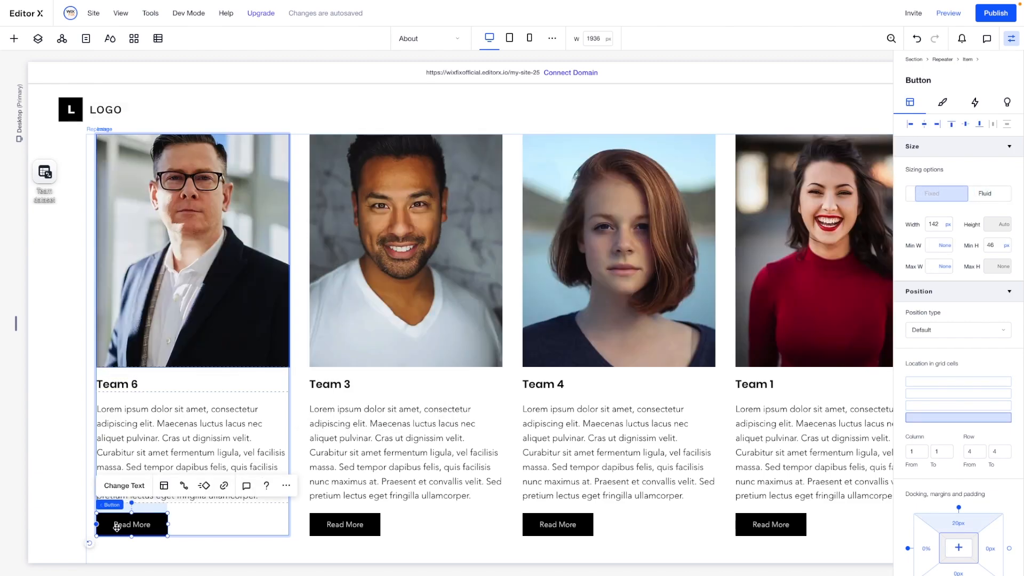
pyautogui.click(184, 486)
pyautogui.scroll(-4, 300, 418)
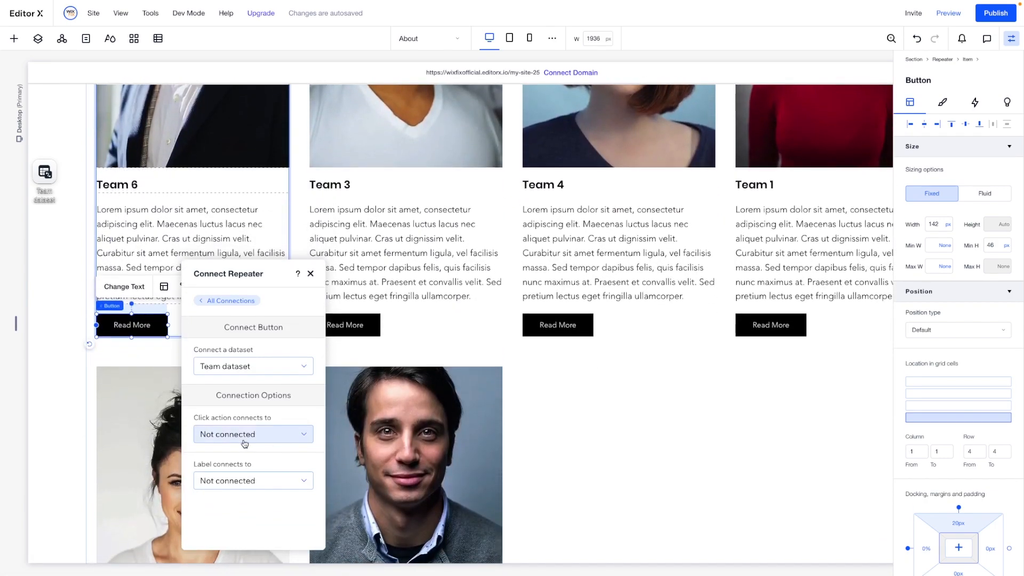
pyautogui.click(233, 434)
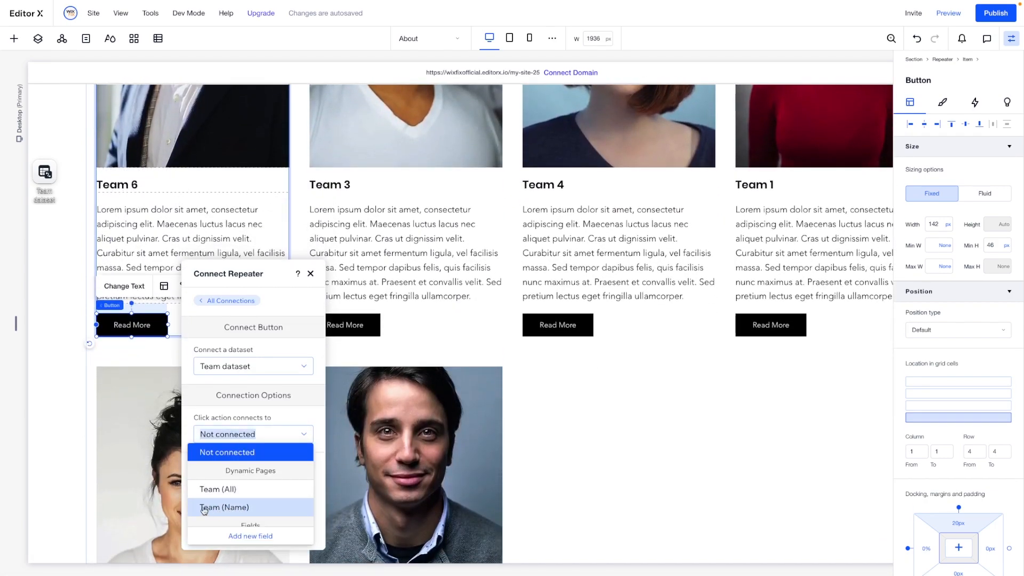
pyautogui.click(224, 507)
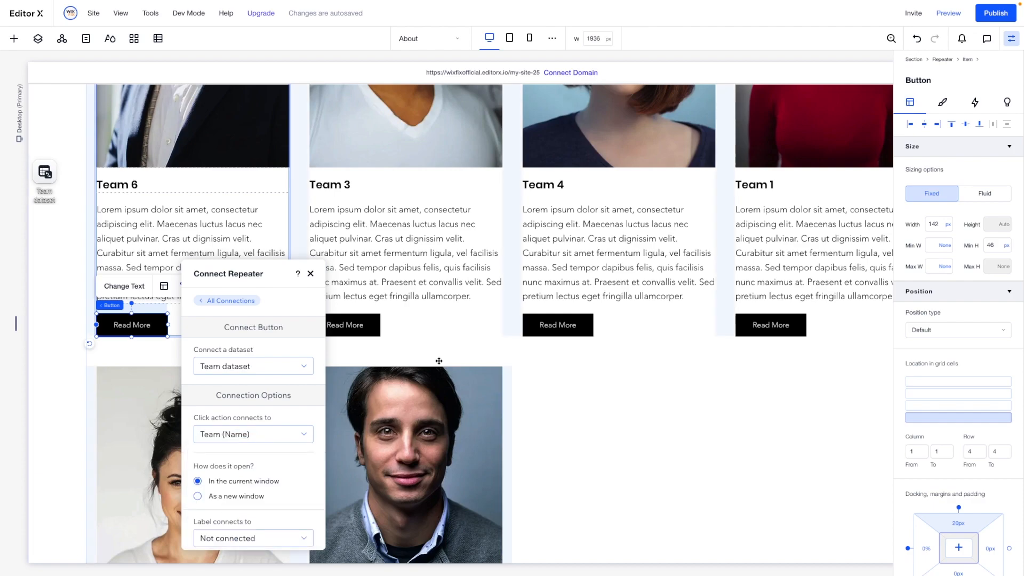
# - Preview the About page and test the card links to the Team 3 and Team 2 item pages
pyautogui.click(946, 20)
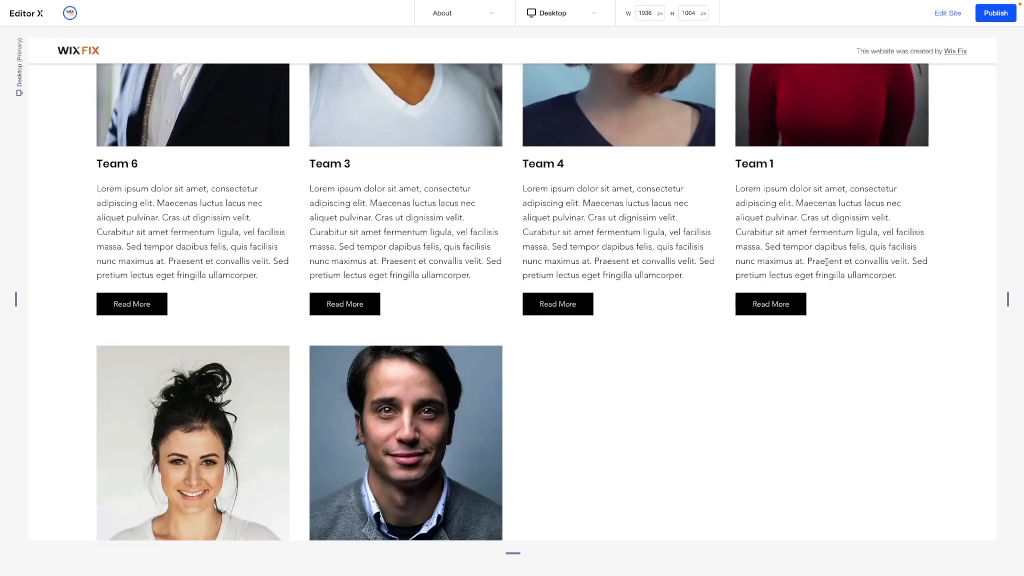
pyautogui.scroll(2, 827, 263)
pyautogui.scroll(2, 826, 262)
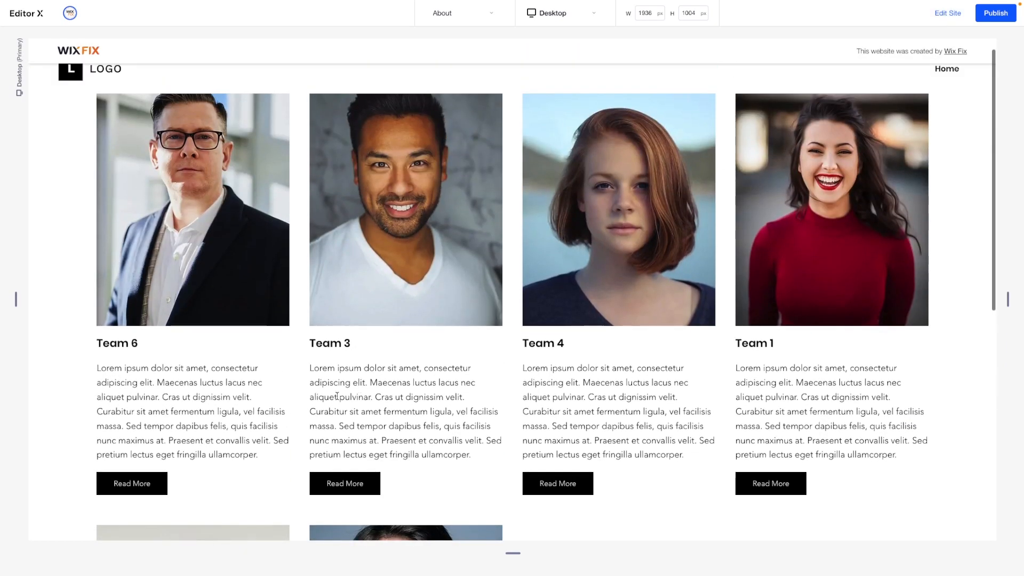
pyautogui.click(347, 484)
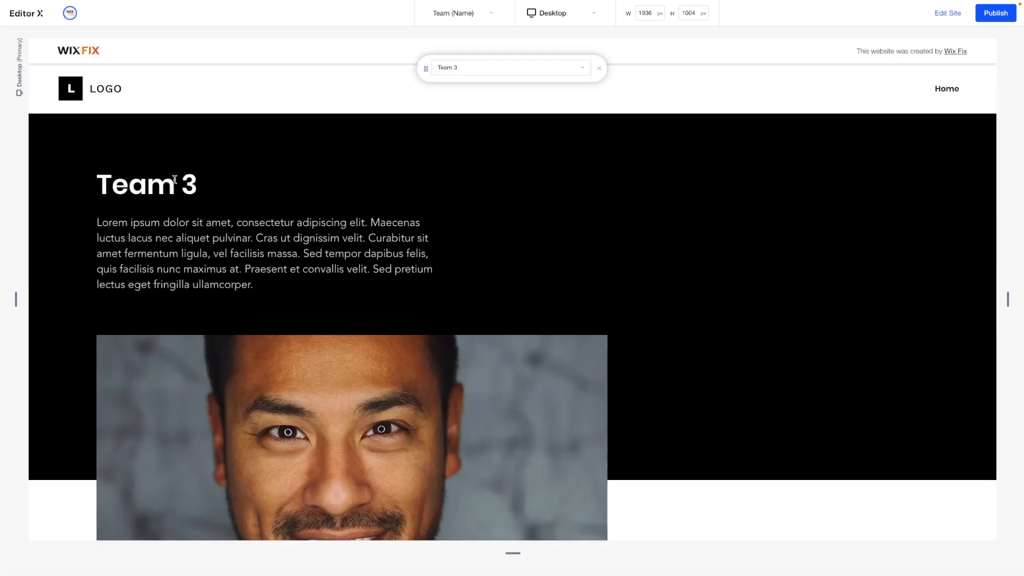
pyautogui.moveTo(98, 185); pyautogui.dragTo(295, 184)
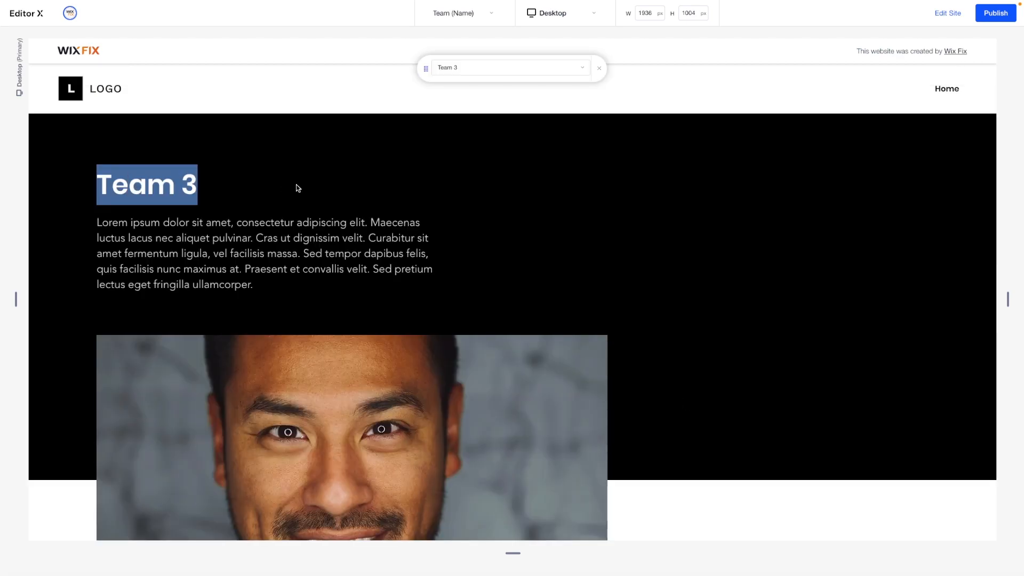
pyautogui.click(418, 198)
pyautogui.scroll(-10, 418, 196)
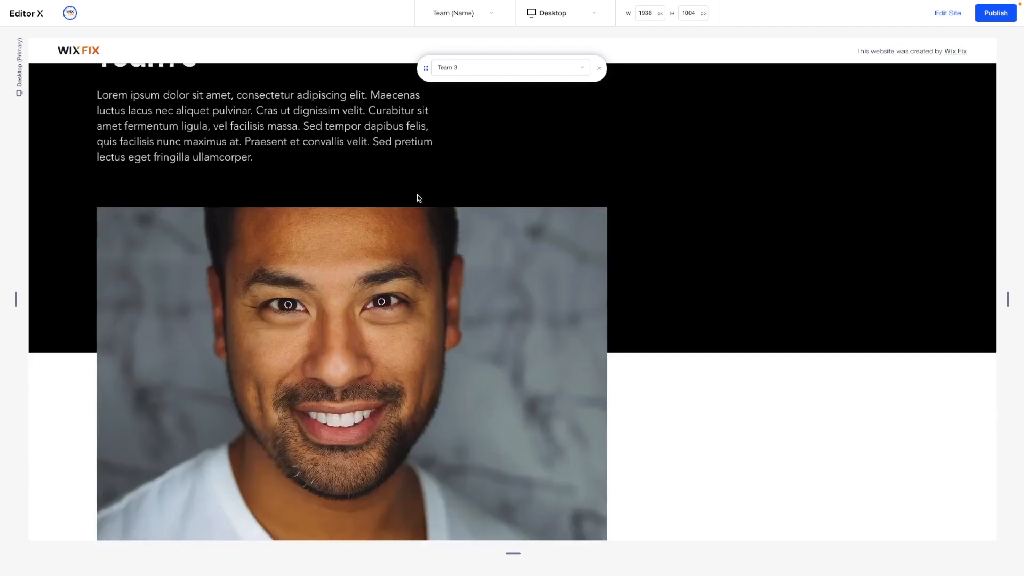
pyautogui.click(108, 404)
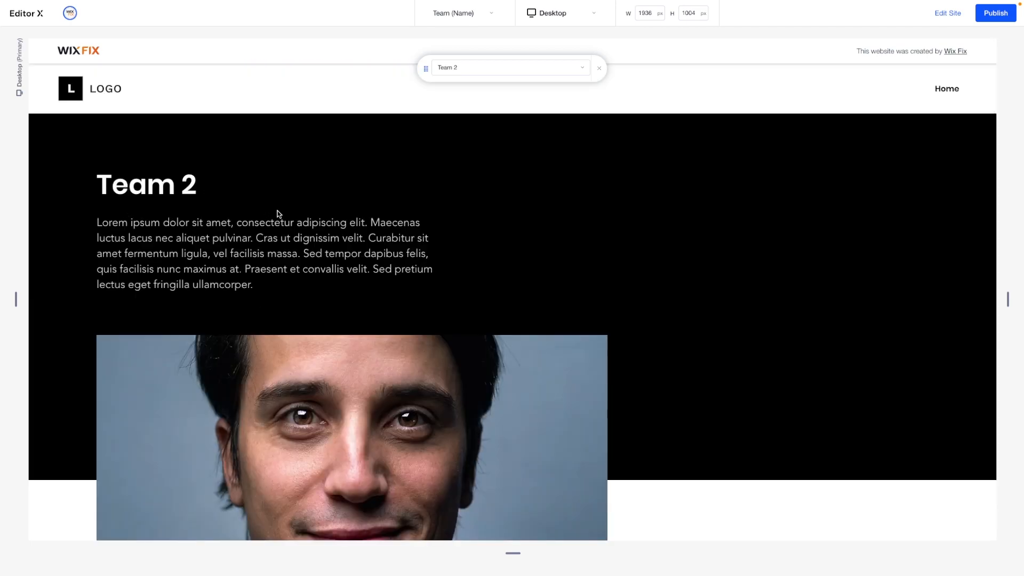
# - Leave the preview and switch to the About page for editing
pyautogui.click(961, 15)
pyautogui.click(429, 39)
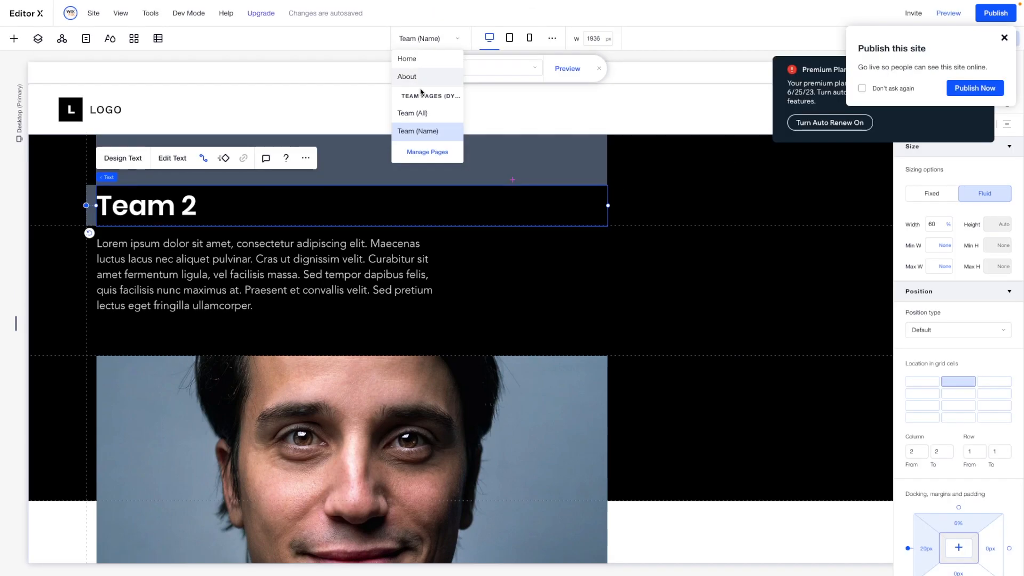
pyautogui.click(413, 82)
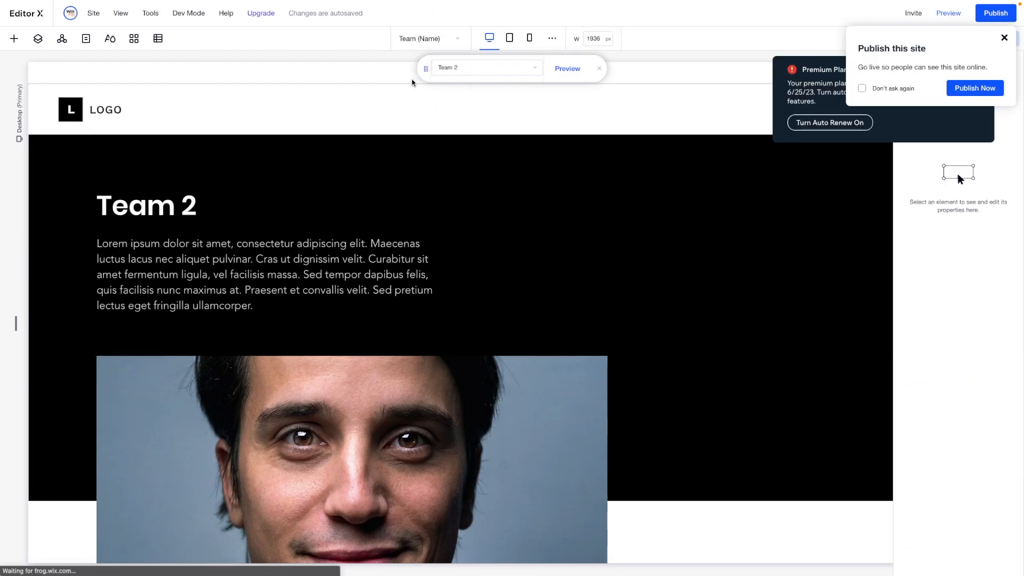
pyautogui.scroll(-3, 207, 231)
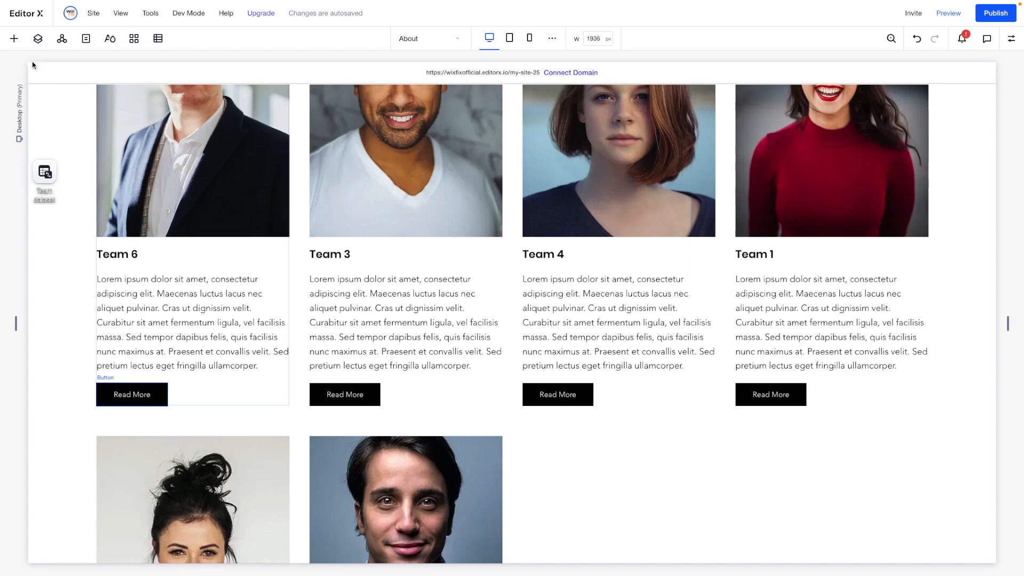
# - Add a Heading 6 text below the name in the Team 4 card and set its width to 100%
pyautogui.click(13, 39)
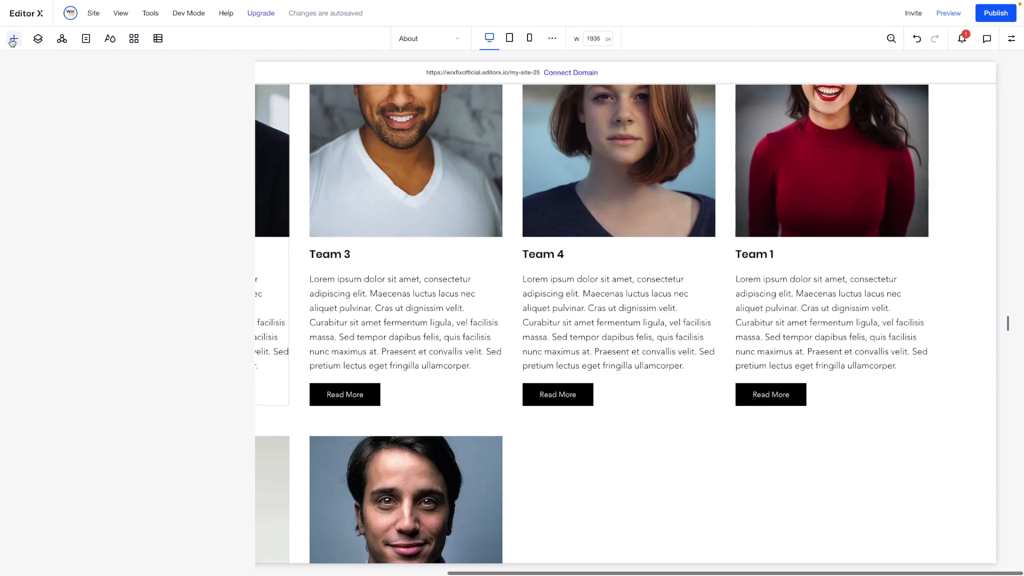
pyautogui.click(22, 166)
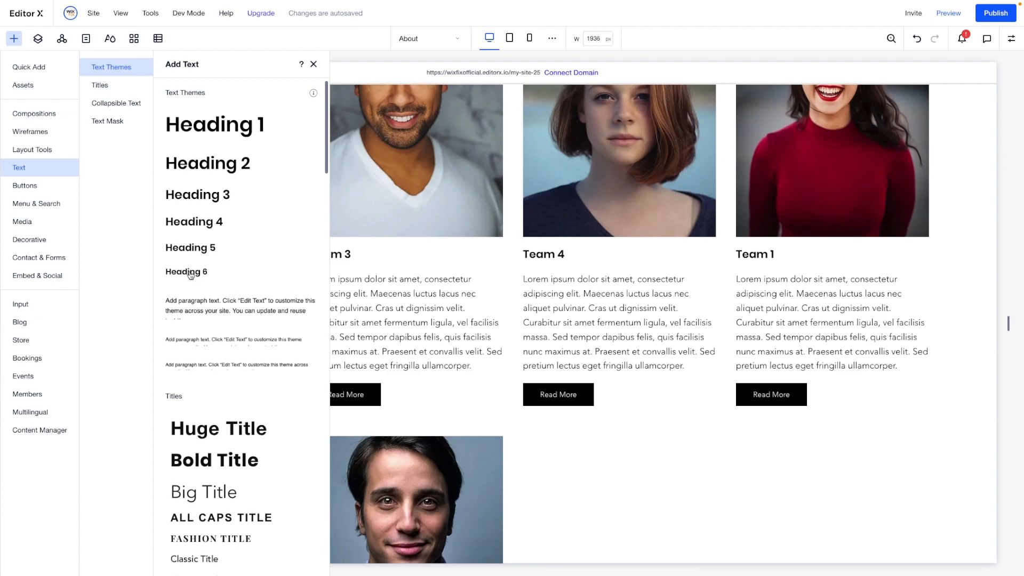
pyautogui.moveTo(205, 270); pyautogui.dragTo(553, 268)
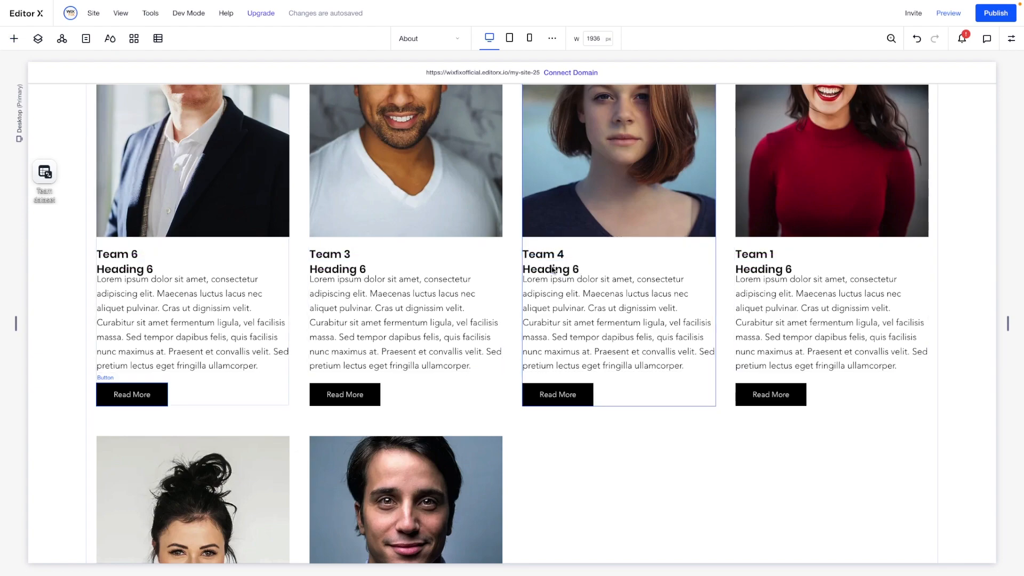
pyautogui.click(1011, 39)
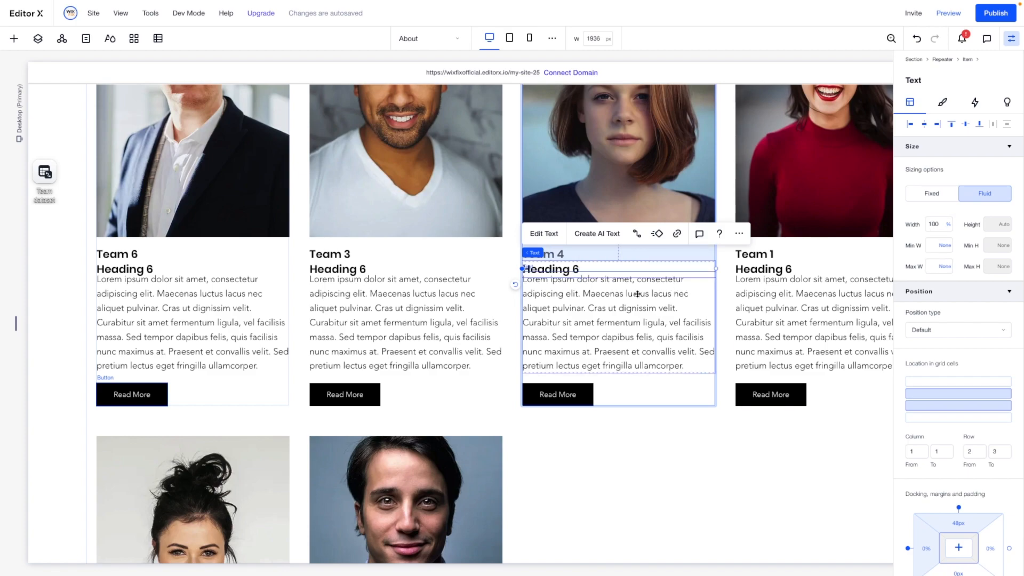
# - Insert a grid row below the name in the repeater item and move the new heading into it
pyautogui.click(626, 395)
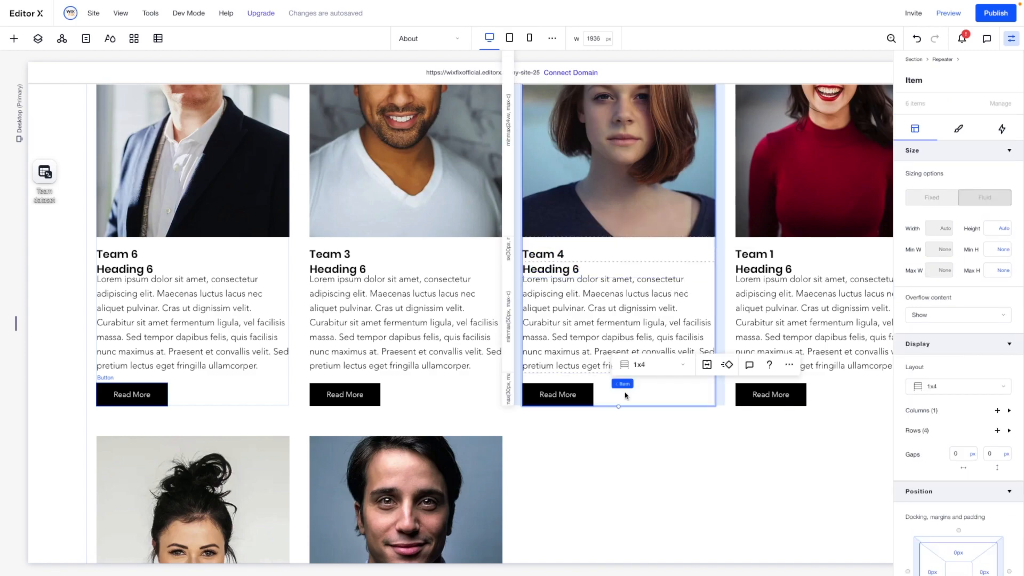
pyautogui.click(508, 264)
pyautogui.moveTo(564, 271); pyautogui.dragTo(567, 283)
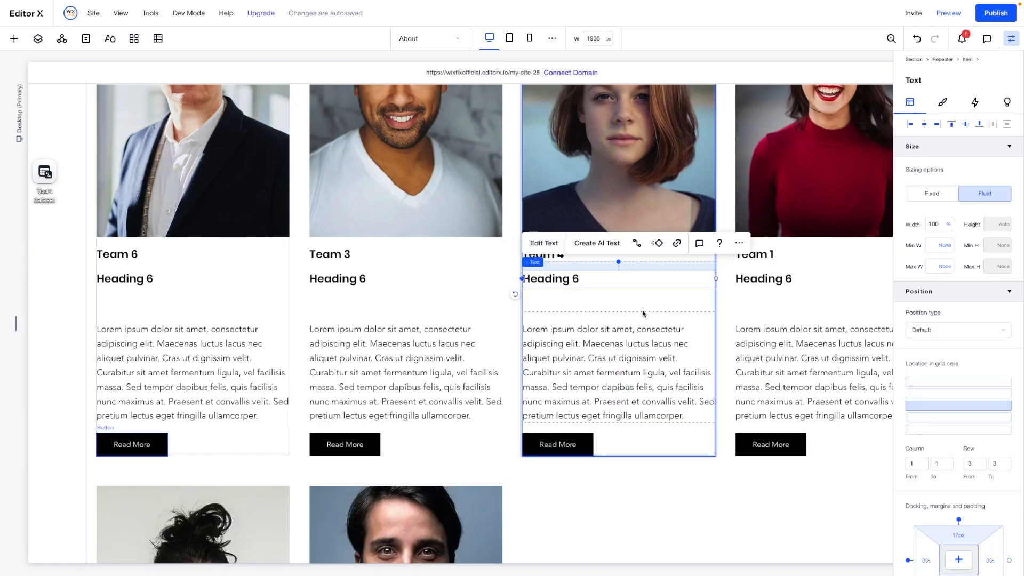
# - Set the new heading's top margin to 18 px
pyautogui.scroll(-2, 965, 480)
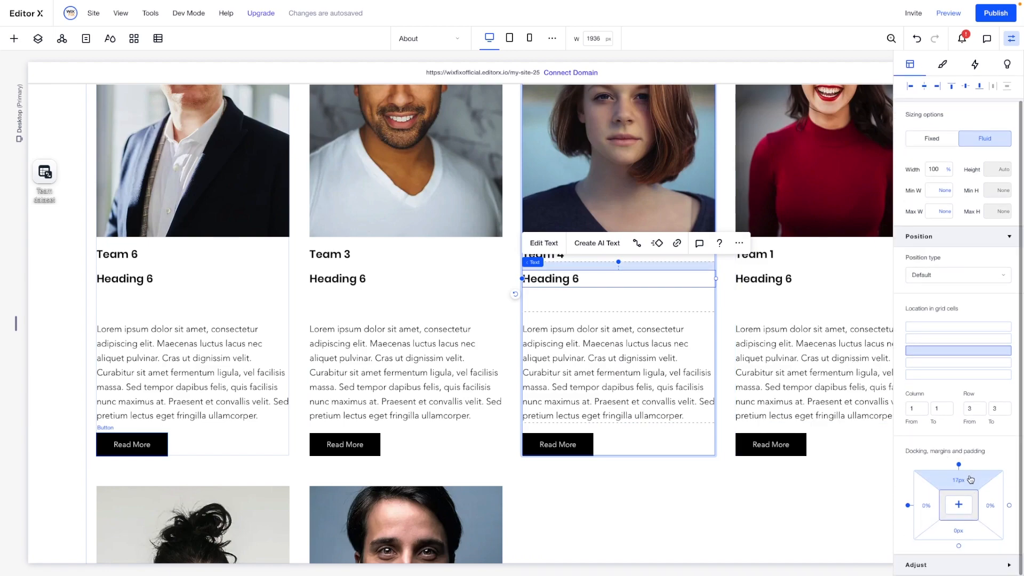
pyautogui.click(970, 480)
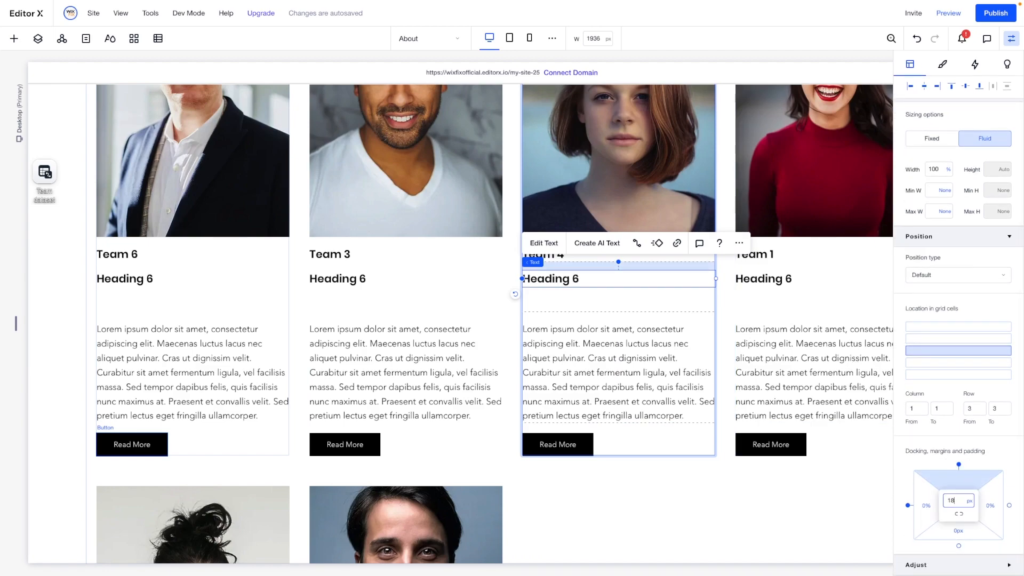
pyautogui.press('Tab')
pyautogui.press('Tab')
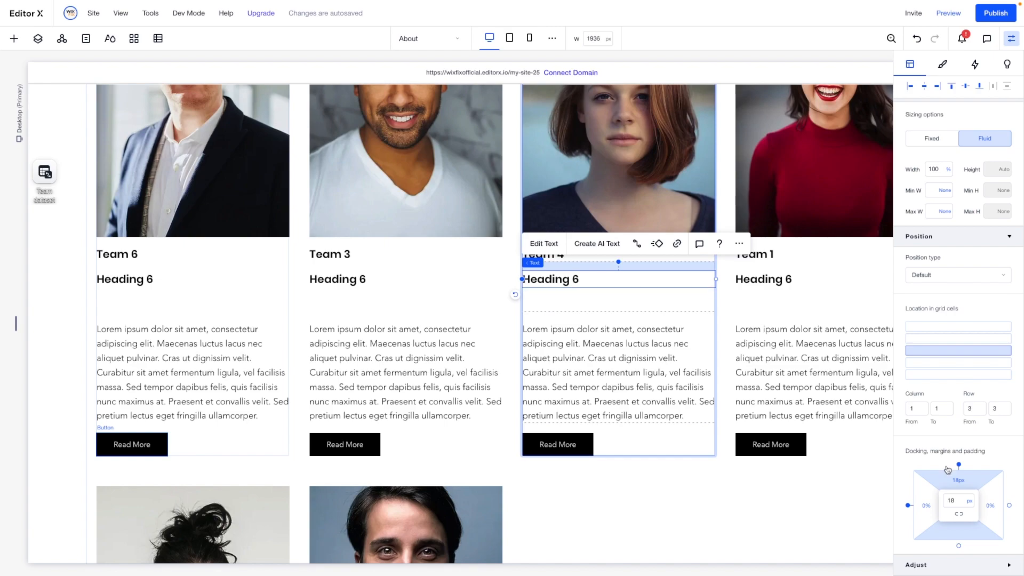
# - Set the height of the repeater item's third row to Min content
pyautogui.click(675, 299)
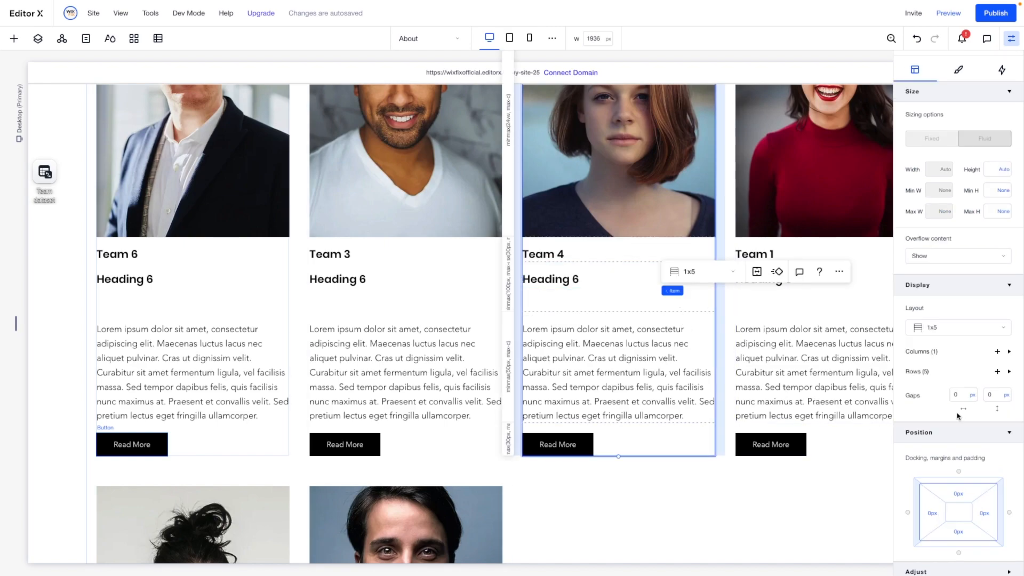
pyautogui.click(922, 370)
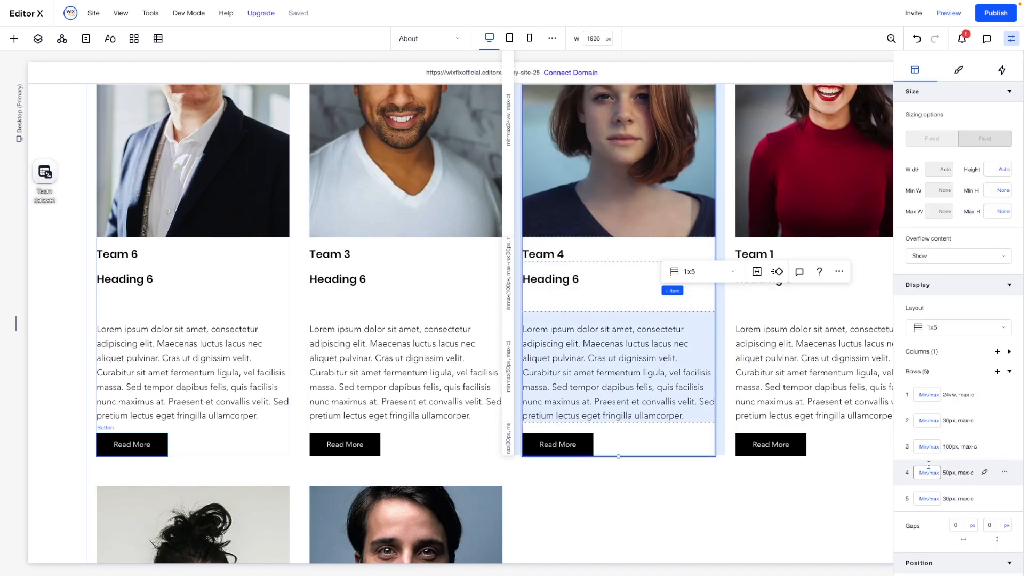
pyautogui.click(928, 447)
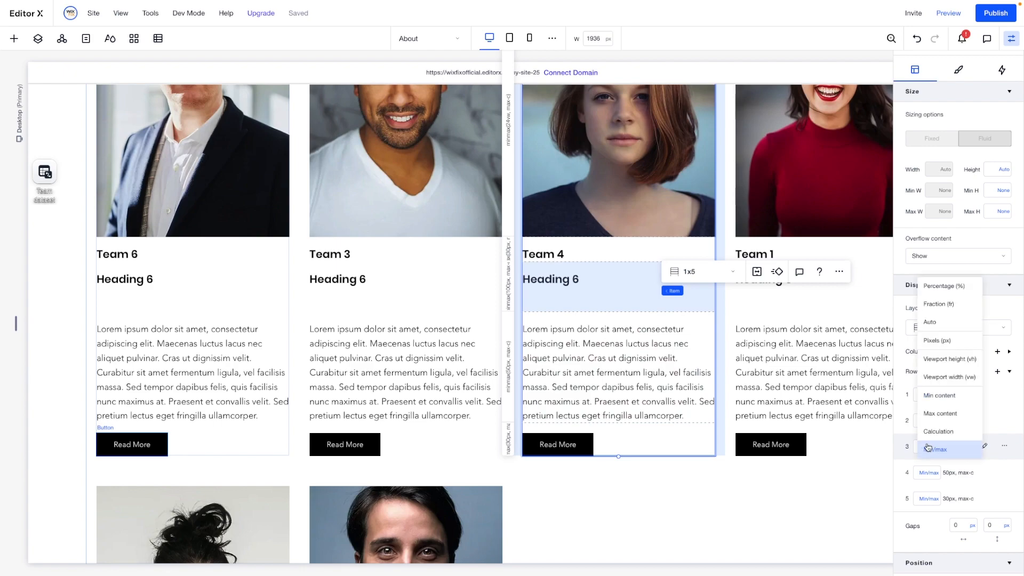
pyautogui.click(946, 397)
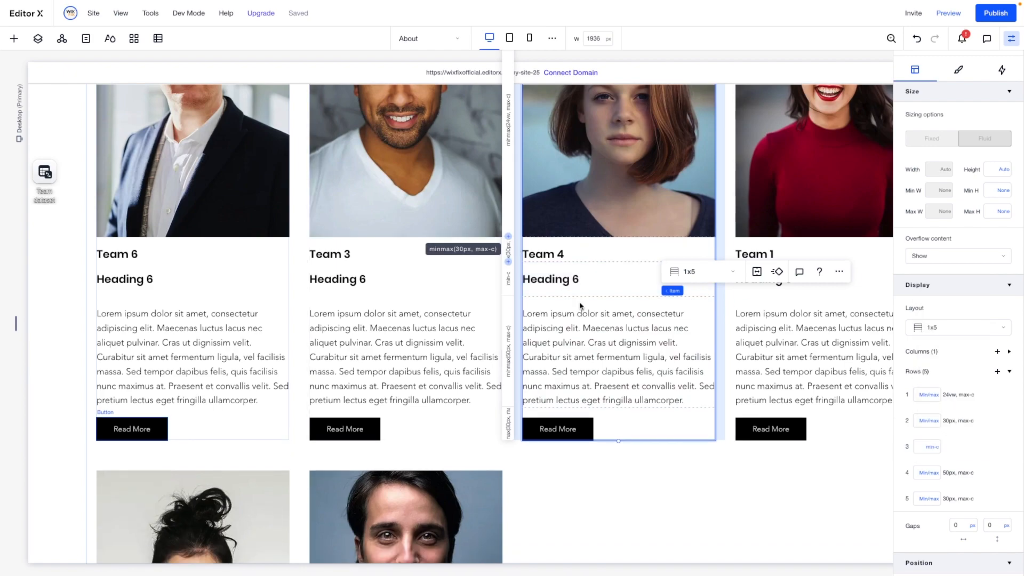
# - Set the font size of the new heading in the Team 4 card to 16
pyautogui.doubleClick(664, 283)
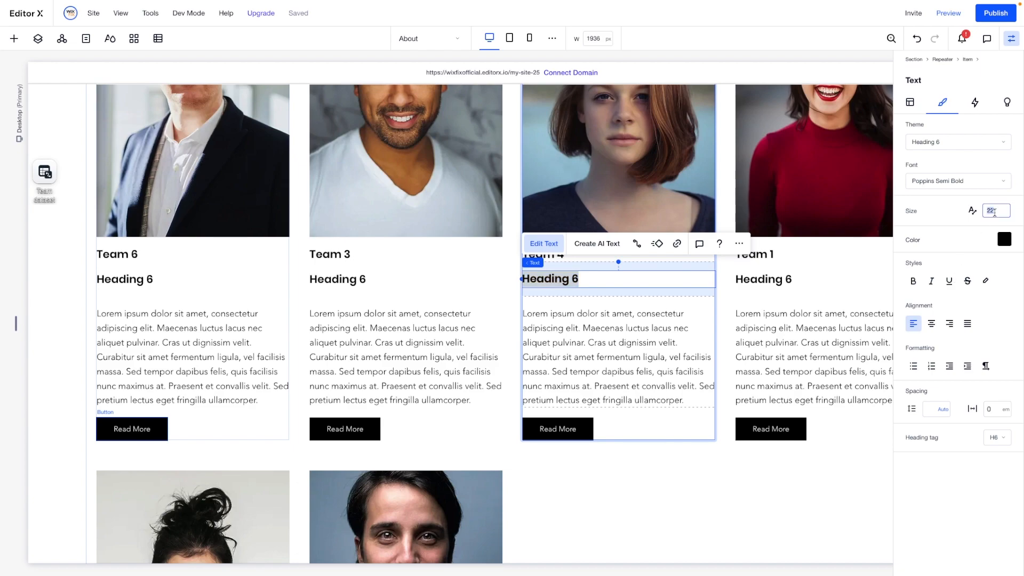
pyautogui.write('16')
pyautogui.press('Return')
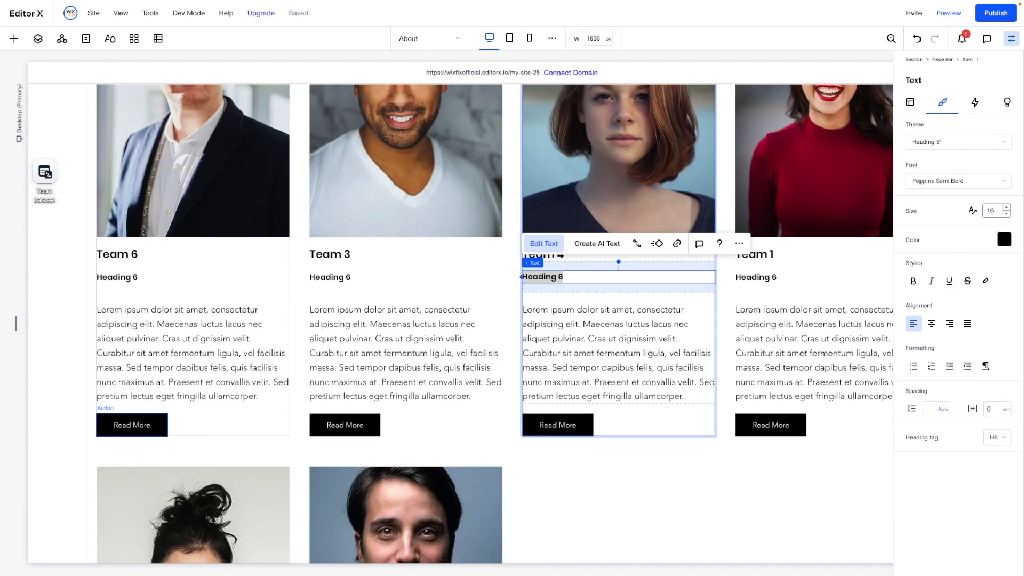
# - Connect the new heading's text to the Job Title field of the Team dataset
pyautogui.click(638, 243)
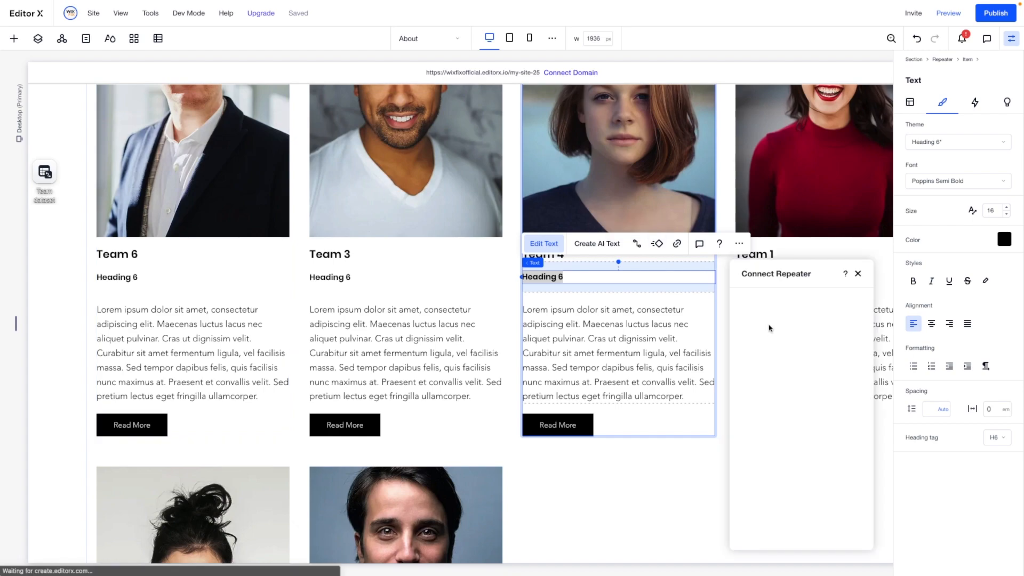
pyautogui.click(786, 367)
pyautogui.click(786, 368)
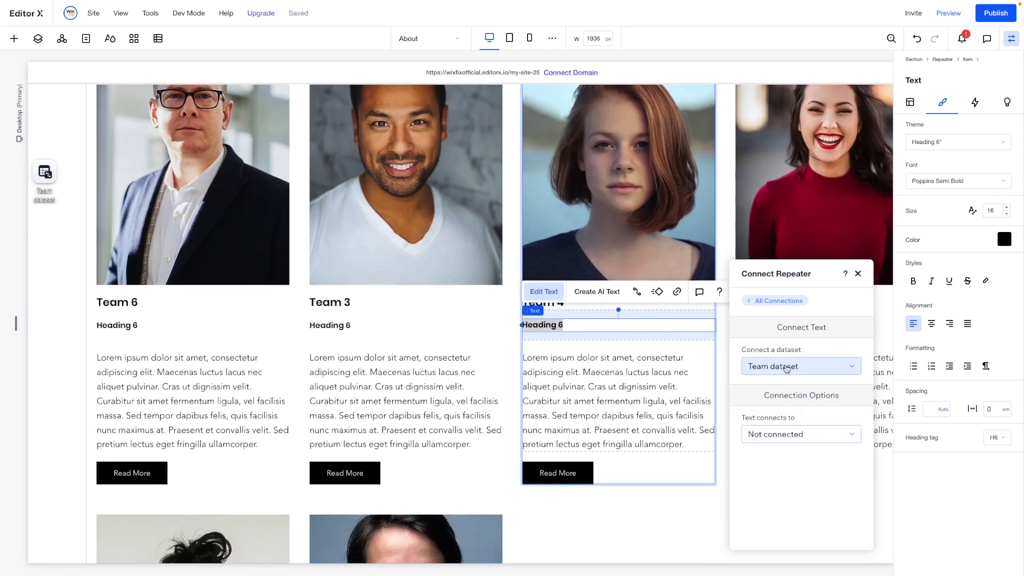
pyautogui.click(790, 435)
pyautogui.scroll(-1, 780, 511)
pyautogui.scroll(-1, 780, 511)
pyautogui.click(768, 494)
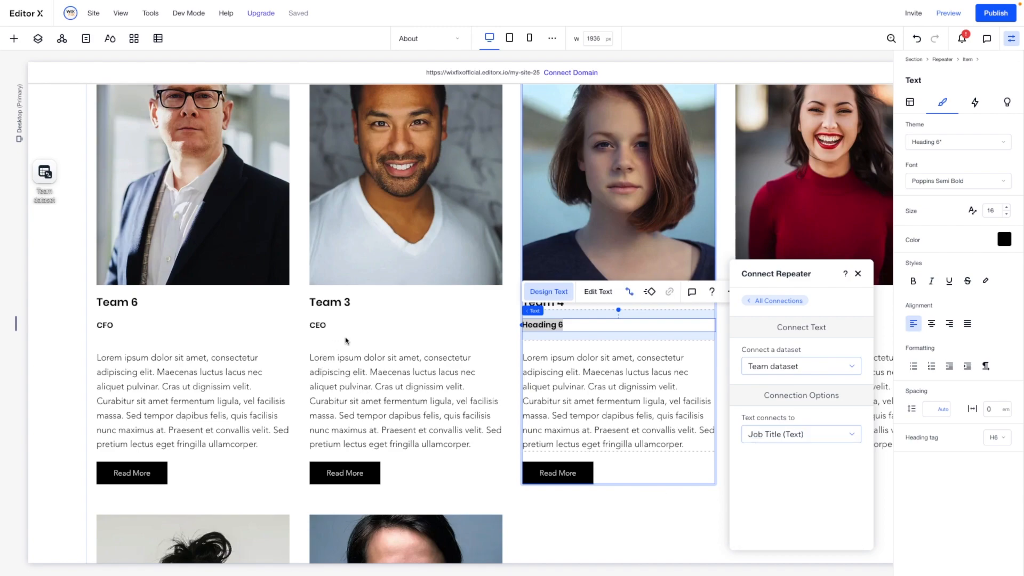
pyautogui.click(409, 338)
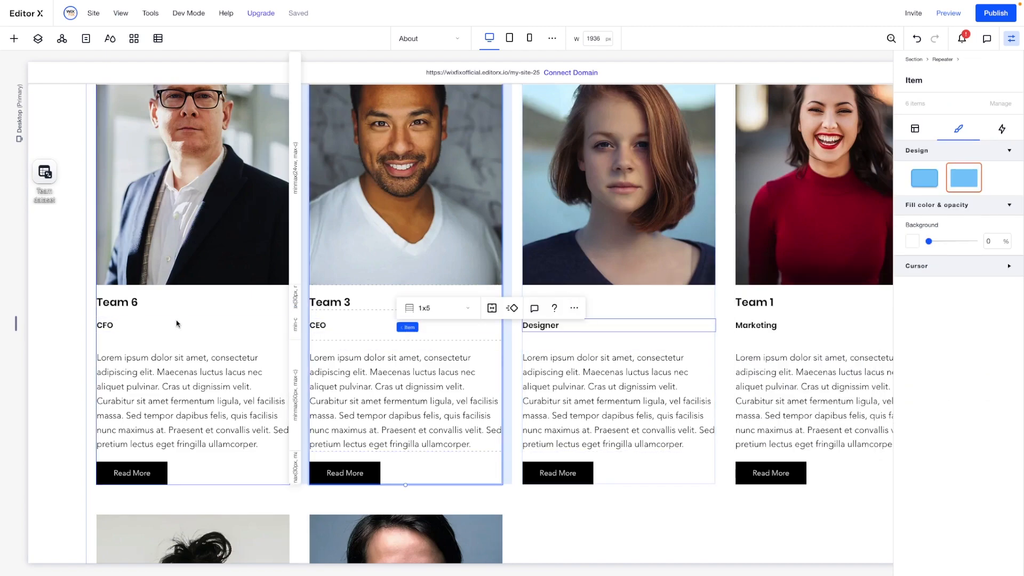
# - Review the job titles on all team cards of the About page
pyautogui.scroll(-5, 799, 322)
pyautogui.scroll(6, 798, 325)
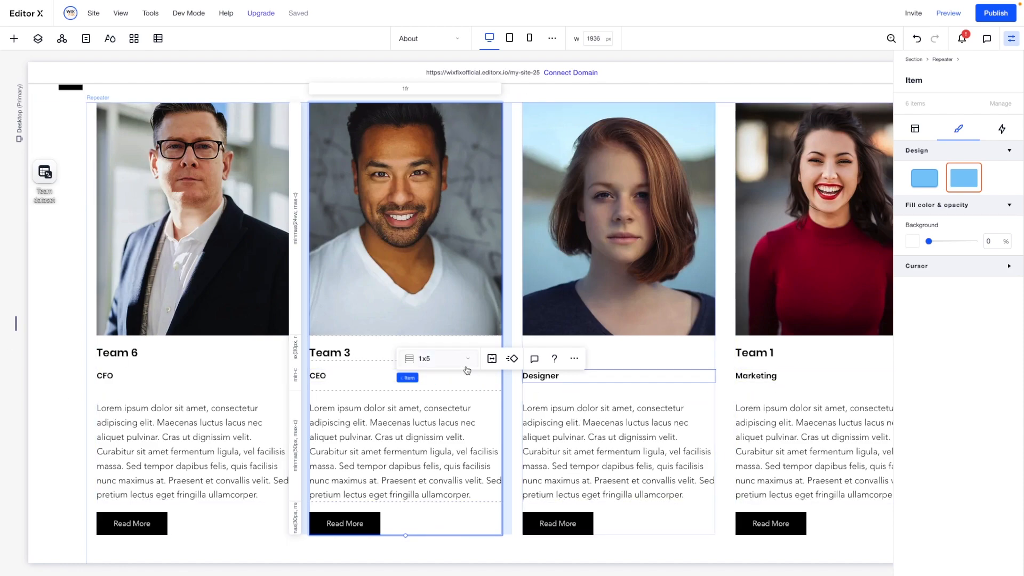
pyautogui.scroll(-8, 569, 377)
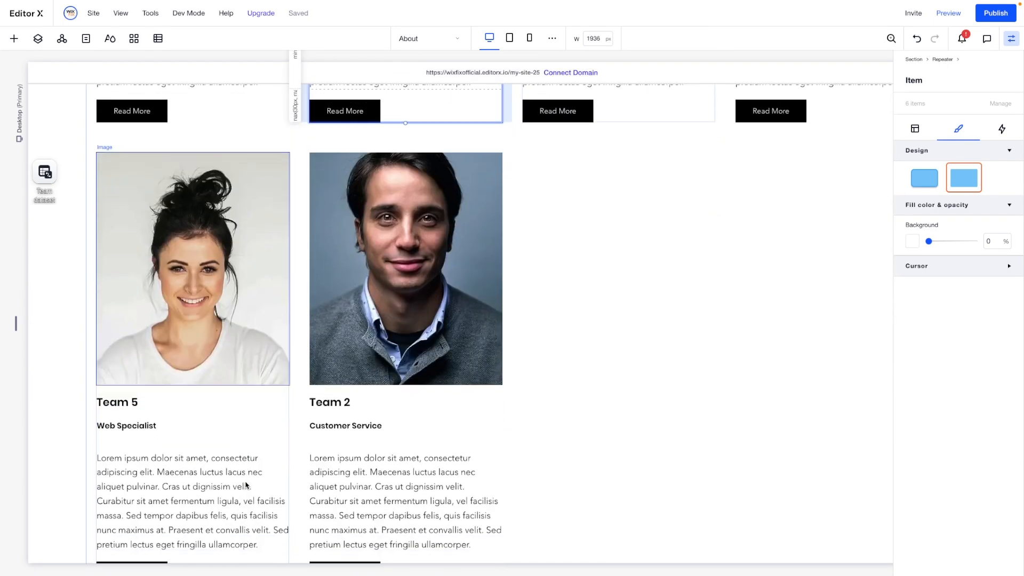
pyautogui.scroll(8, 368, 445)
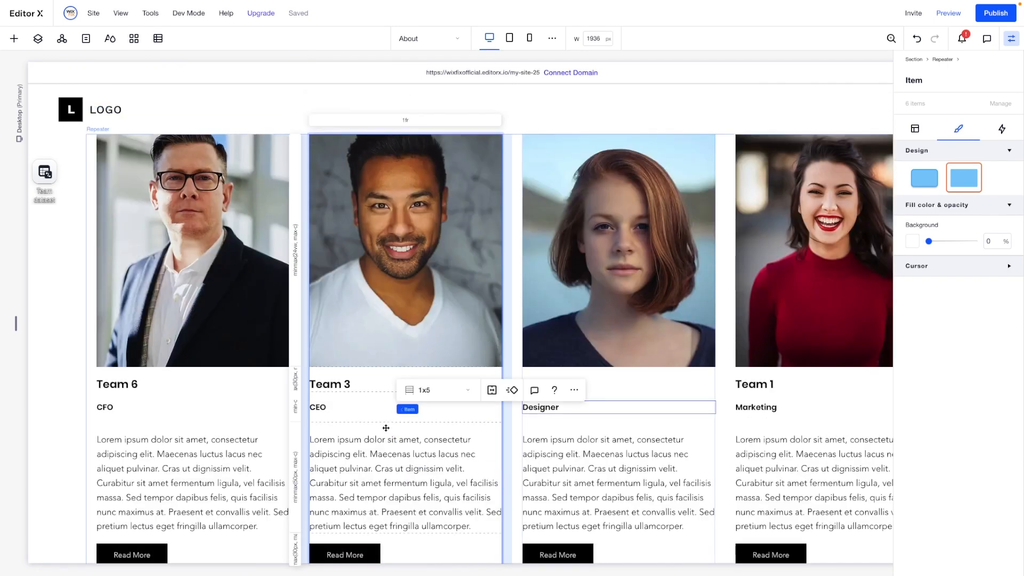
# - Examine the Display Order values of the members in the Team collection behind the Team dataset
pyautogui.click(81, 178)
pyautogui.click(46, 172)
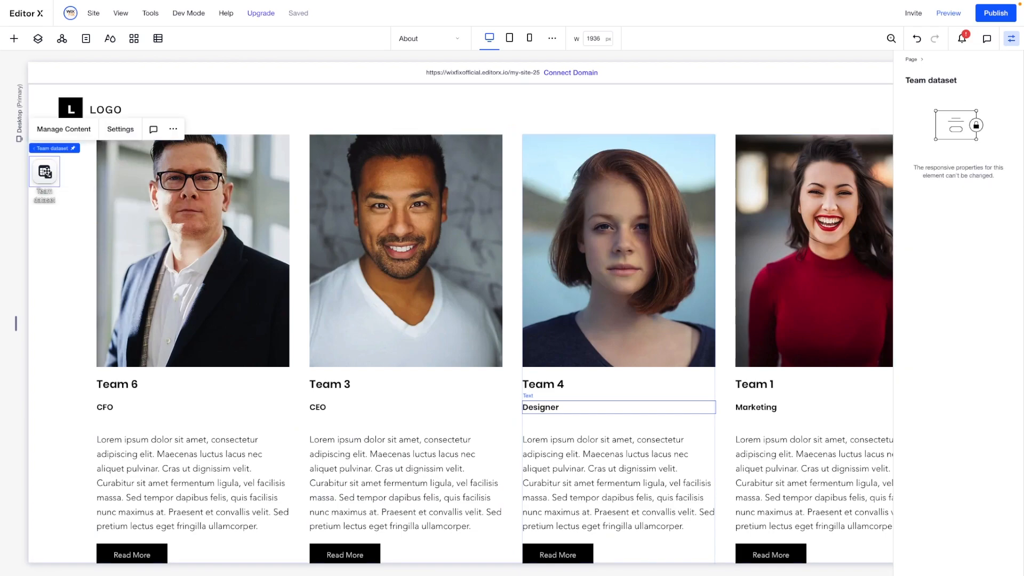
pyautogui.click(64, 129)
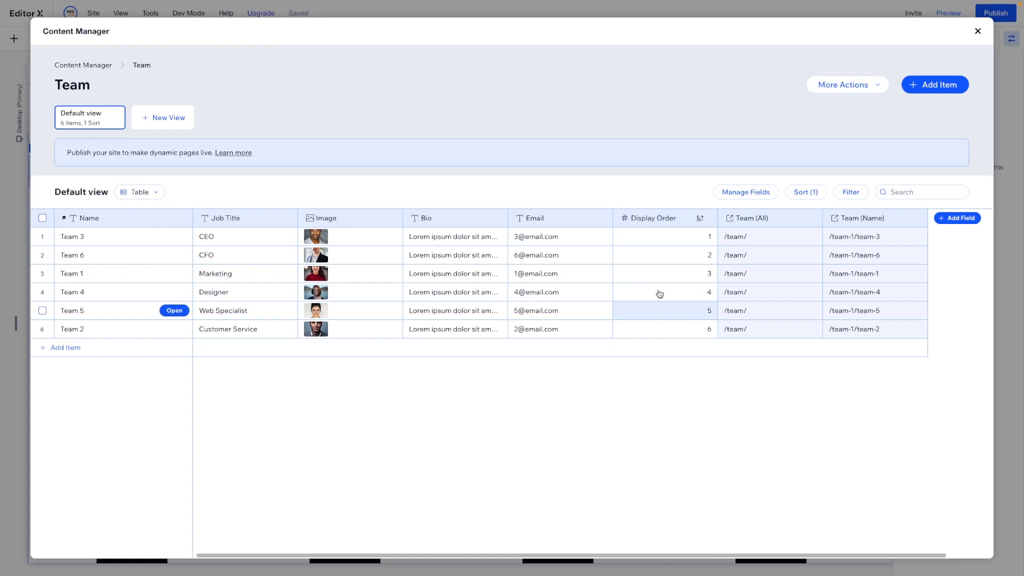
pyautogui.click(978, 31)
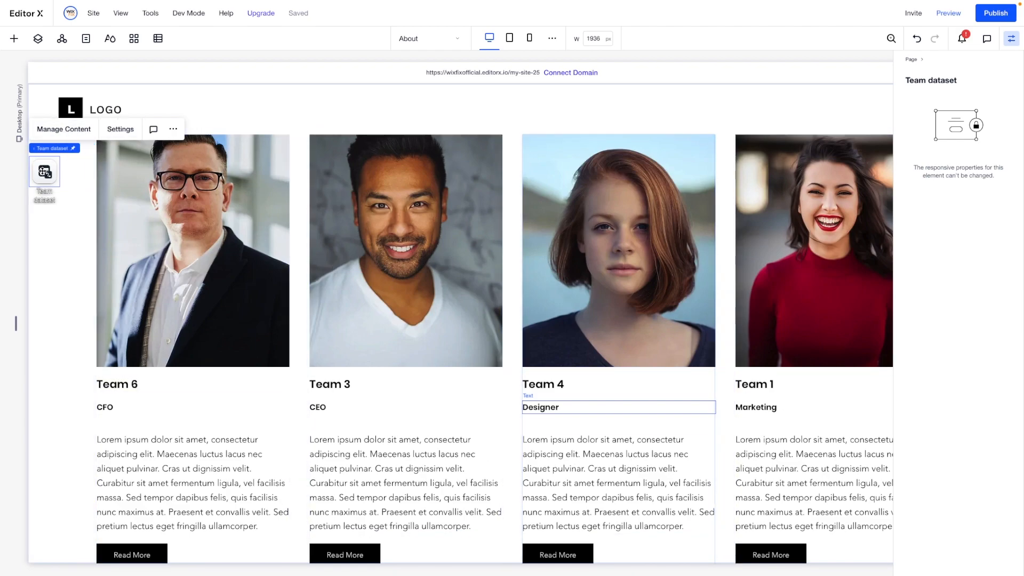
# - Add a sort to the Team dataset on the Display Order field, ordered Low → High, and check the card order
pyautogui.click(120, 129)
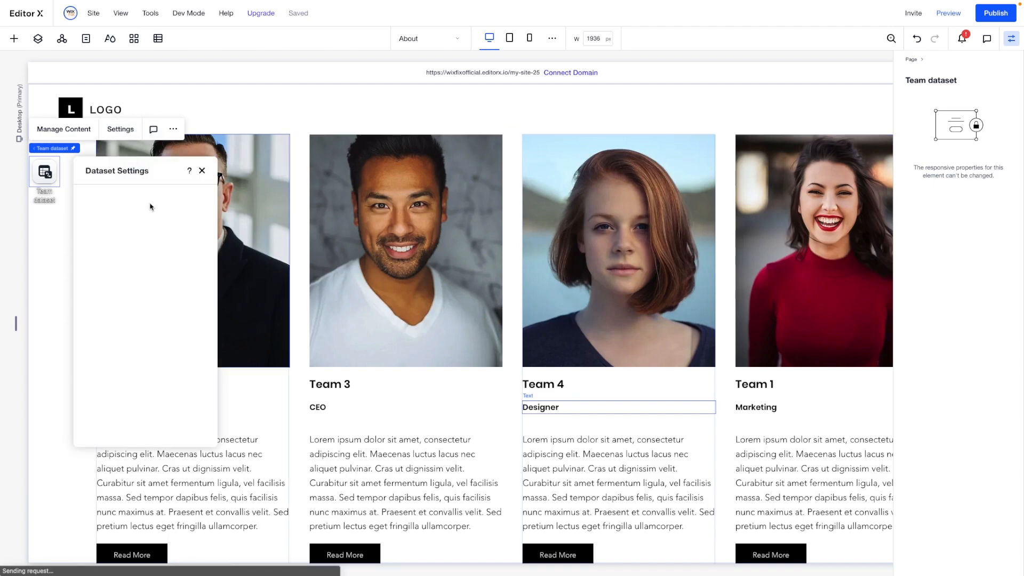
pyautogui.scroll(-2, 172, 272)
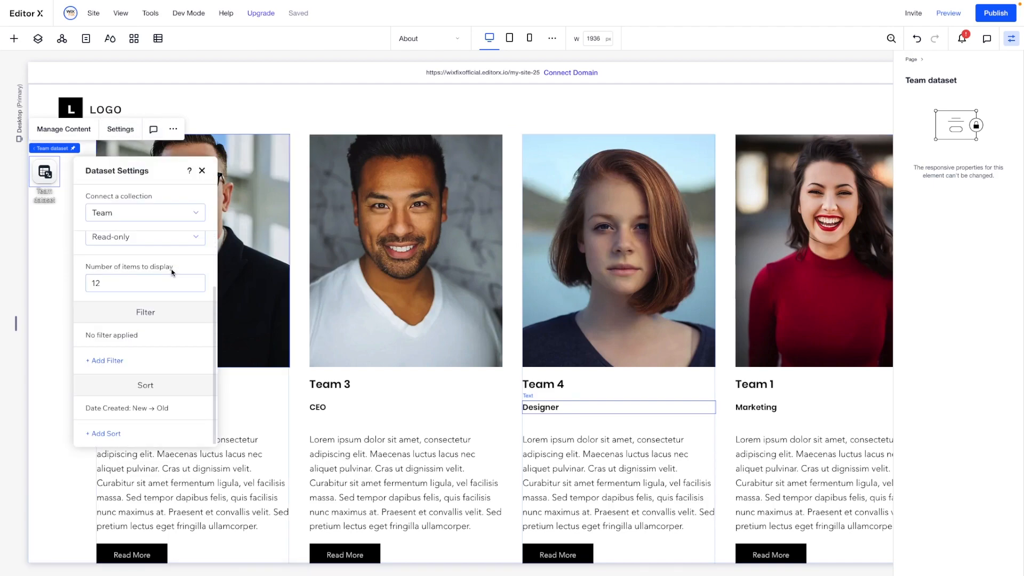
pyautogui.click(103, 435)
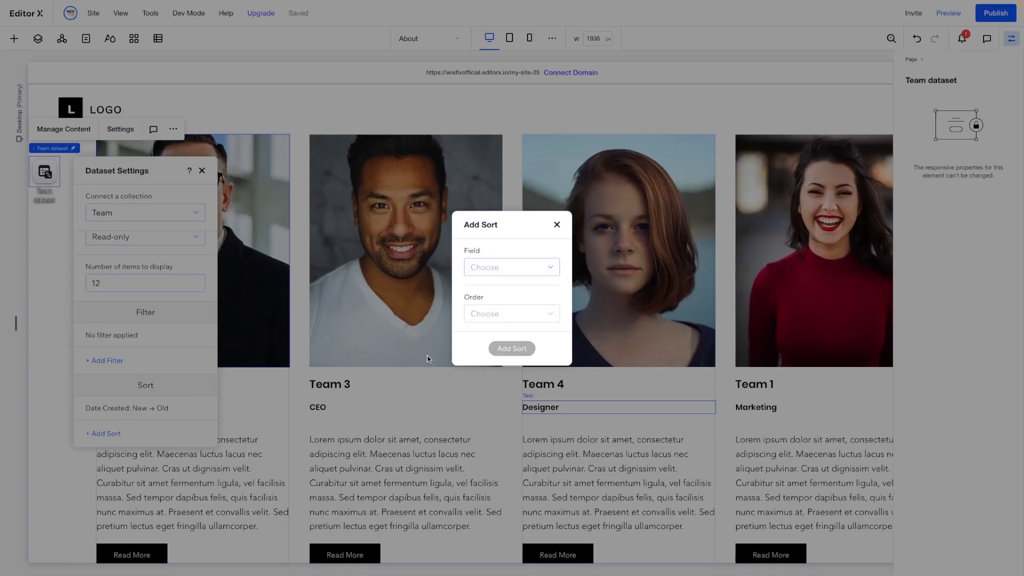
pyautogui.click(503, 269)
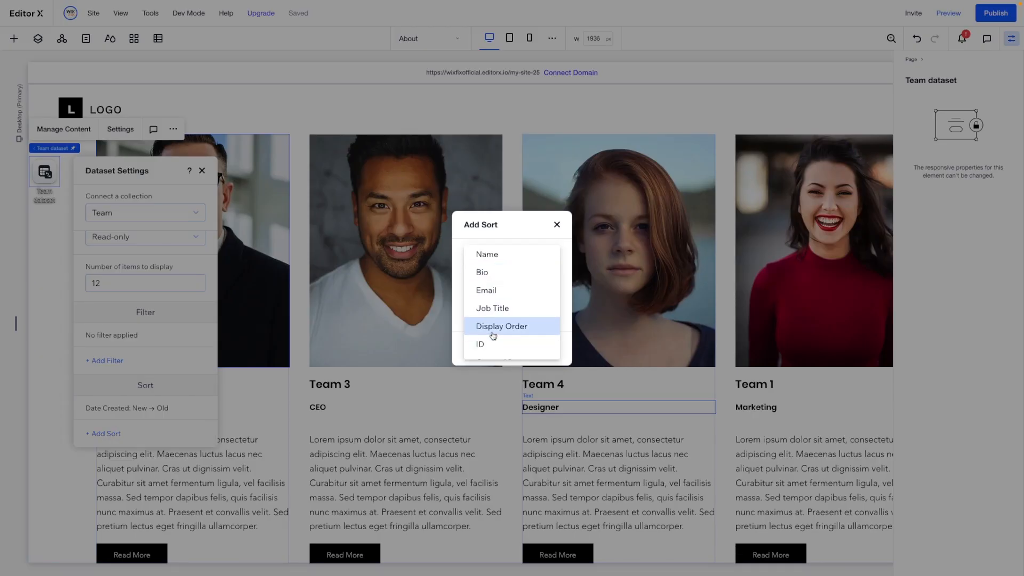
pyautogui.click(490, 330)
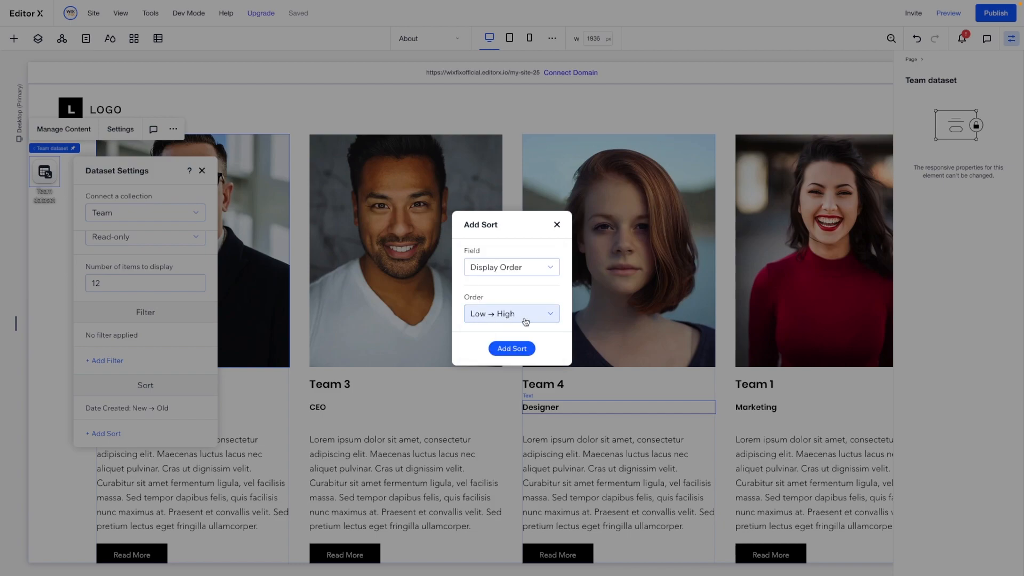
pyautogui.click(512, 348)
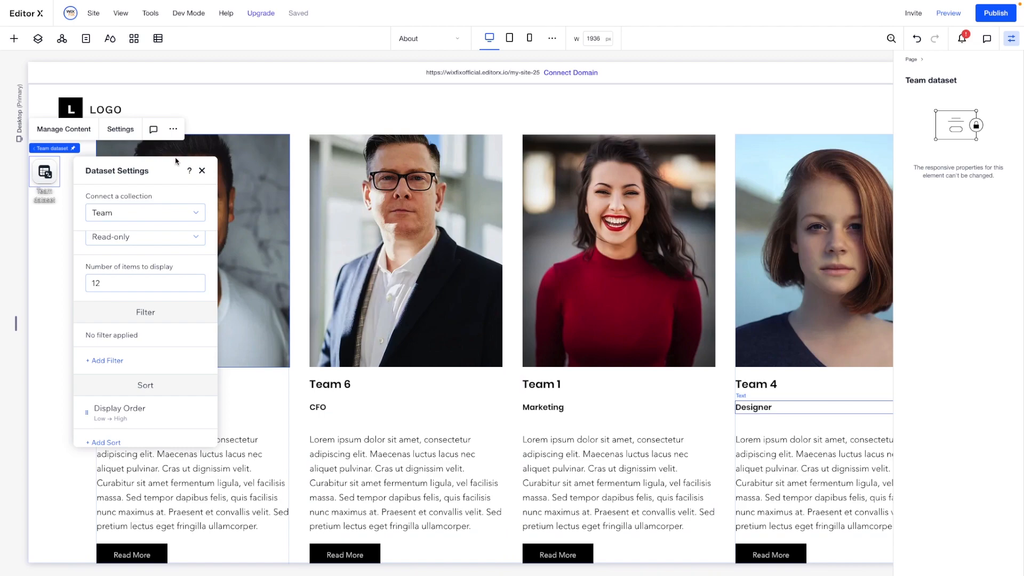
pyautogui.click(201, 172)
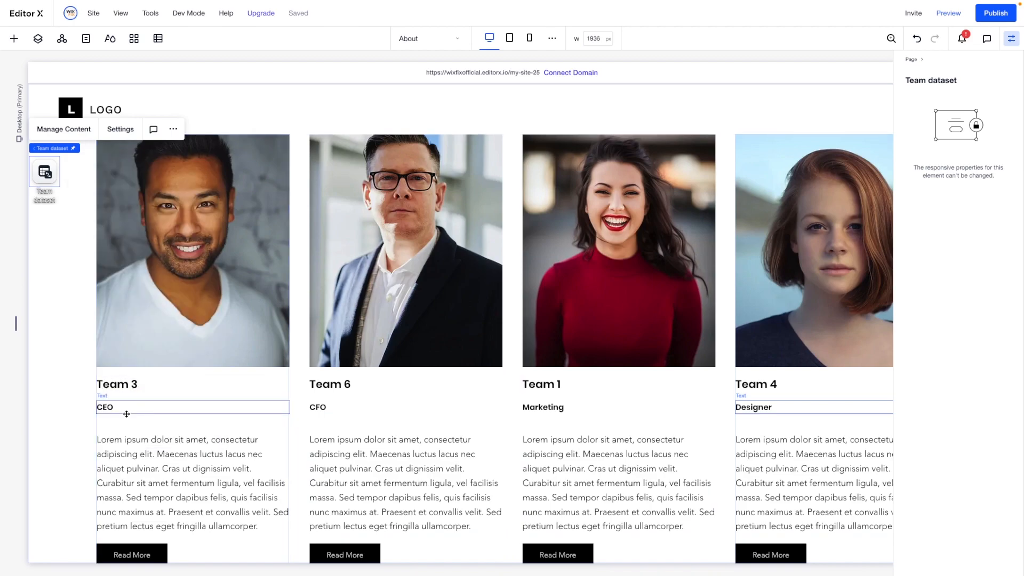
pyautogui.scroll(-3, 122, 418)
pyautogui.scroll(-5, 126, 414)
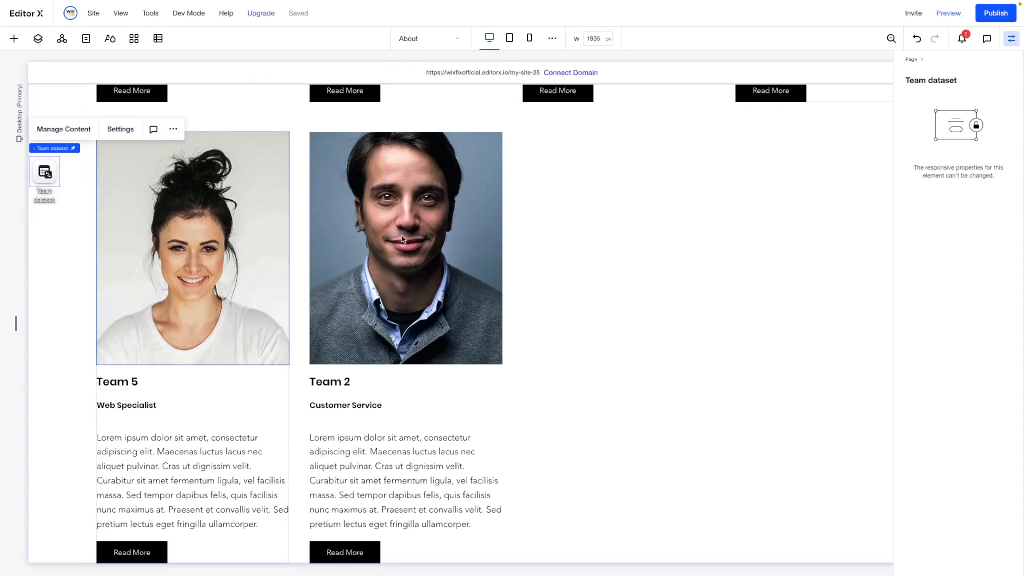
pyautogui.scroll(1, 551, 317)
pyautogui.scroll(7, 550, 316)
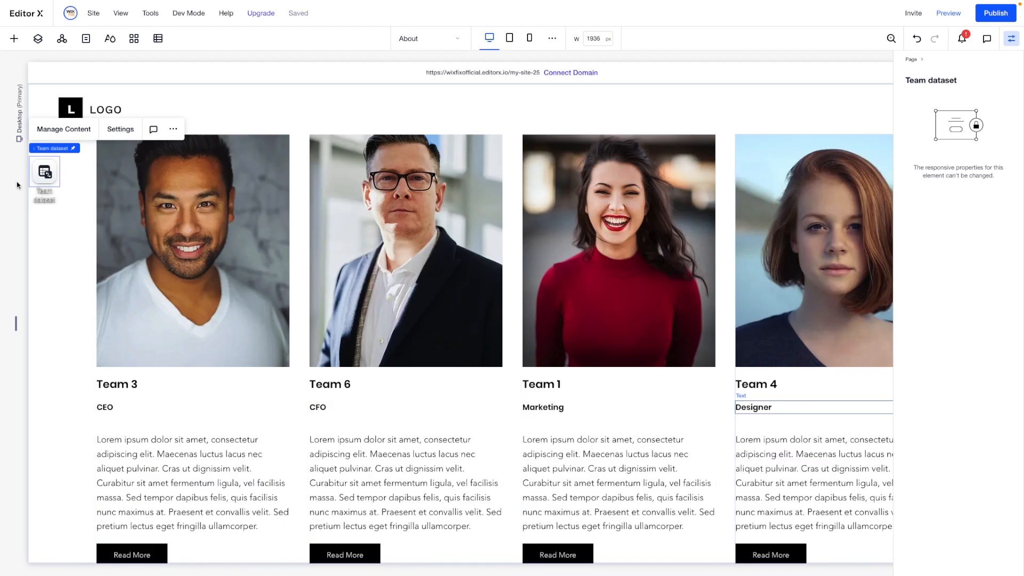
# - Limit the Team dataset to displaying 3 items
pyautogui.click(118, 131)
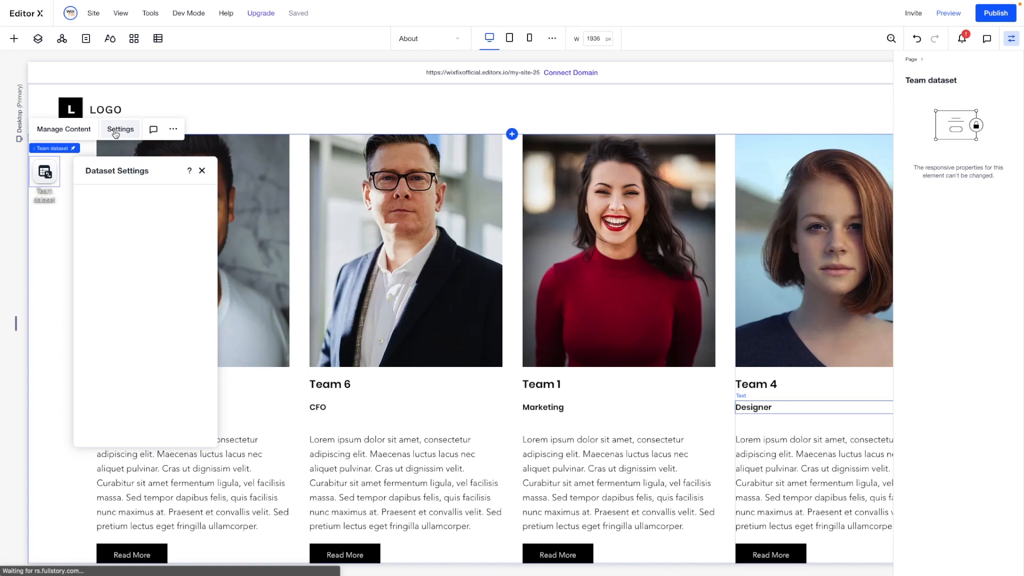
pyautogui.click(116, 352)
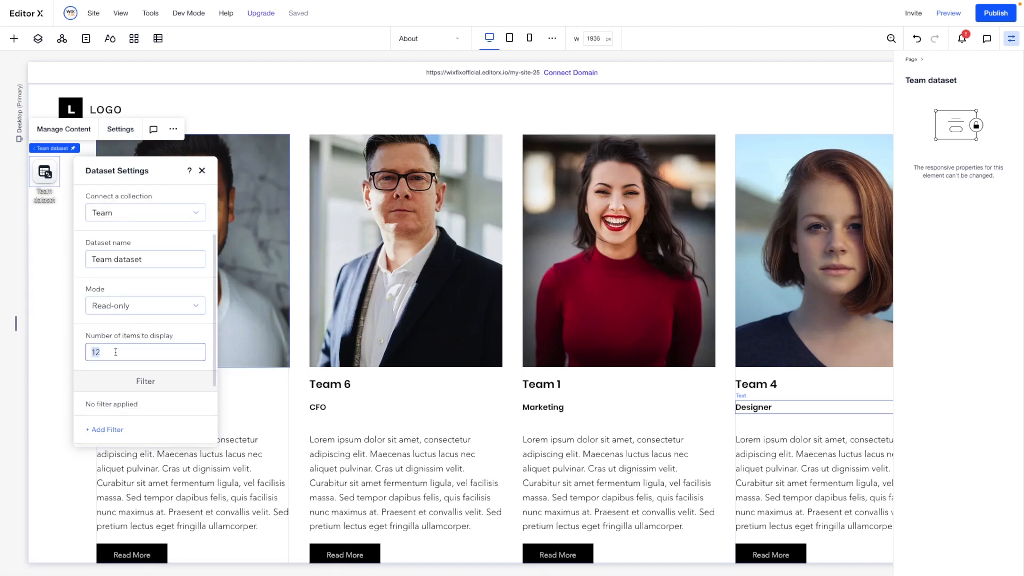
pyautogui.click(48, 355)
pyautogui.scroll(-1, 582, 366)
pyautogui.scroll(1, 583, 365)
pyautogui.scroll(-1, 582, 365)
pyautogui.scroll(1, 582, 365)
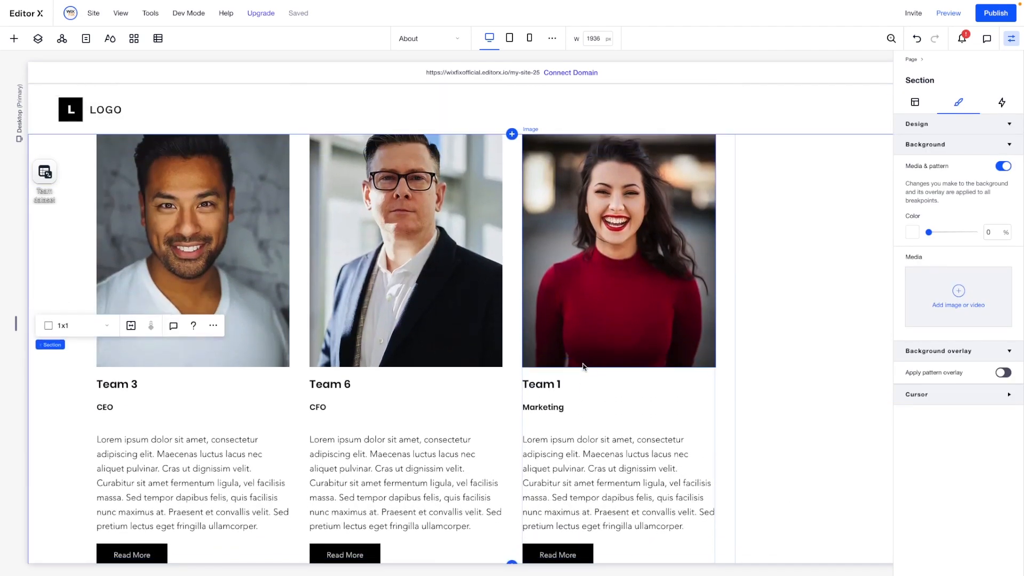
# - Set the team repeater to 3 items per row
pyautogui.click(509, 223)
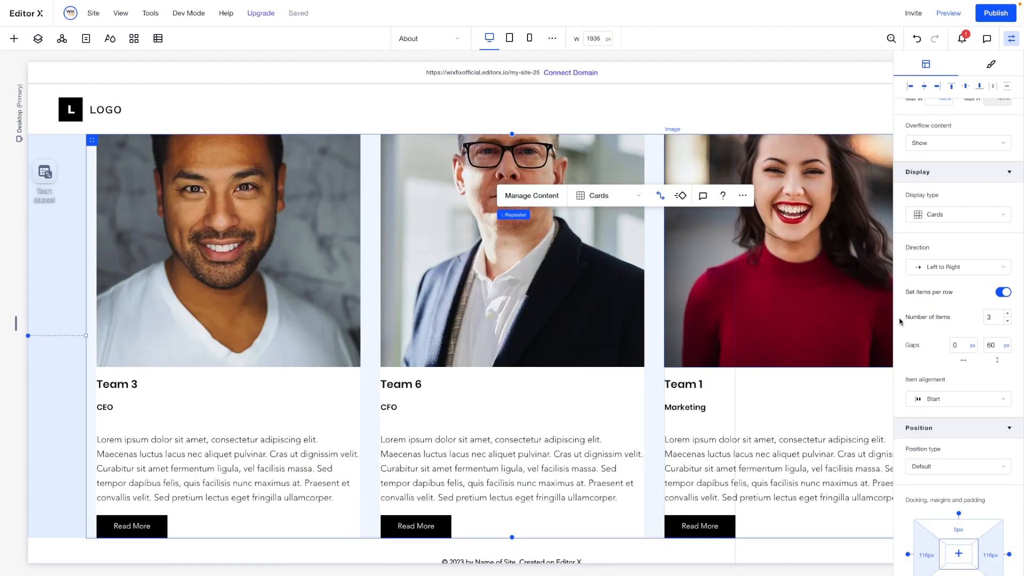
pyautogui.scroll(-1, 279, 283)
pyautogui.scroll(1, 280, 284)
pyautogui.scroll(-1, 280, 283)
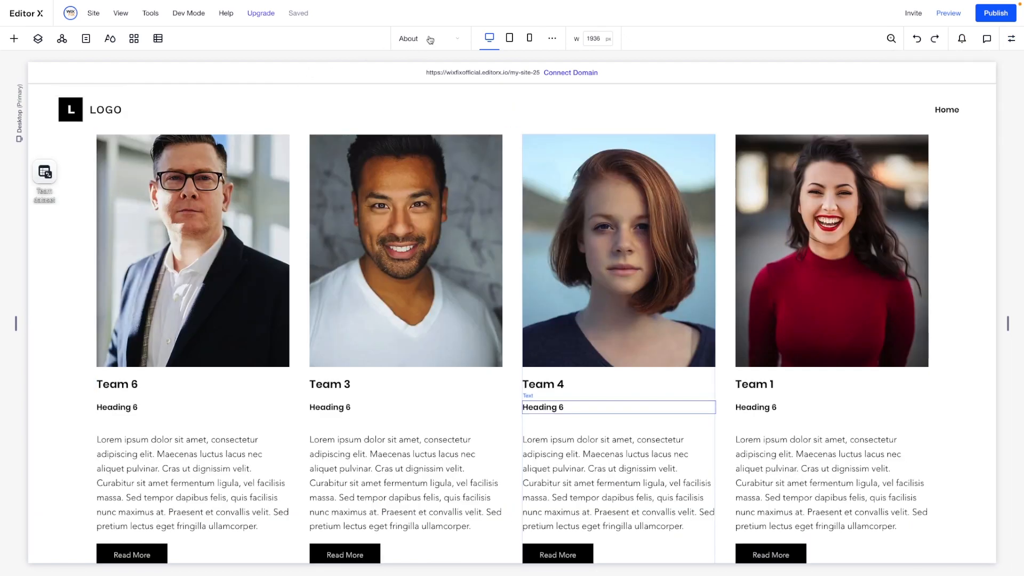
# - Open the Team (Name) dynamic page and add a blank section above the black Team 1 section
pyautogui.click(430, 39)
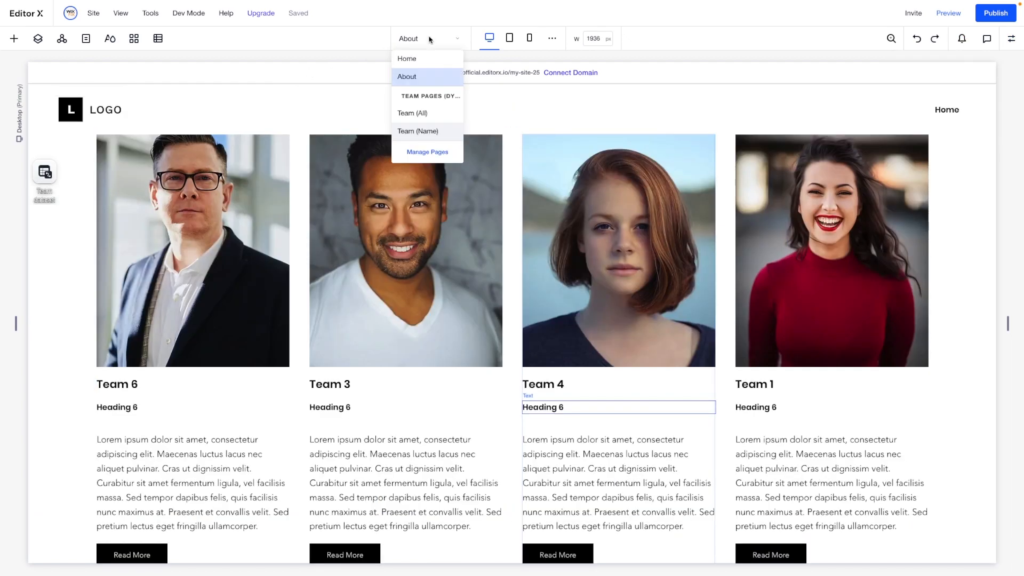
pyautogui.click(412, 131)
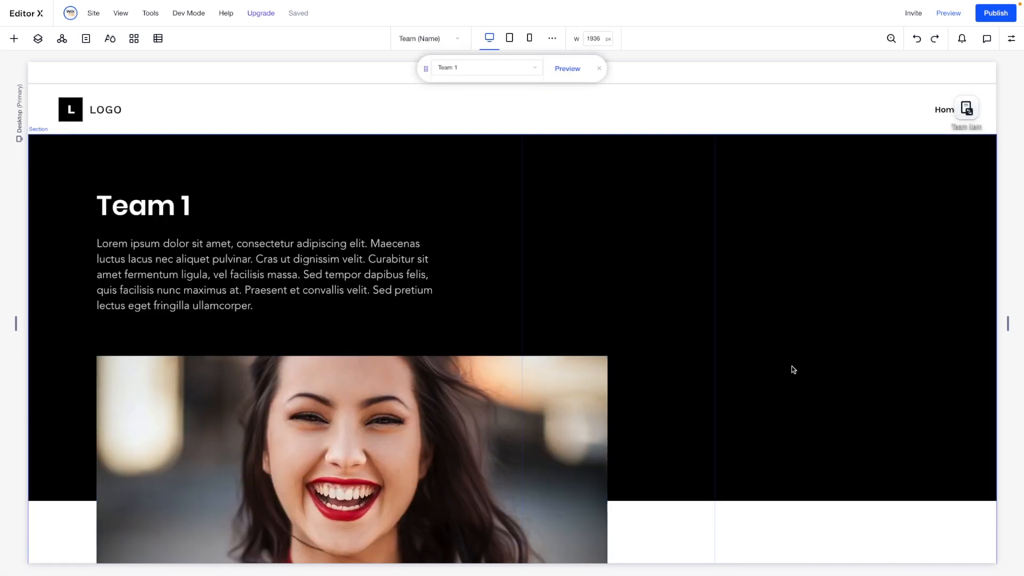
pyautogui.click(793, 369)
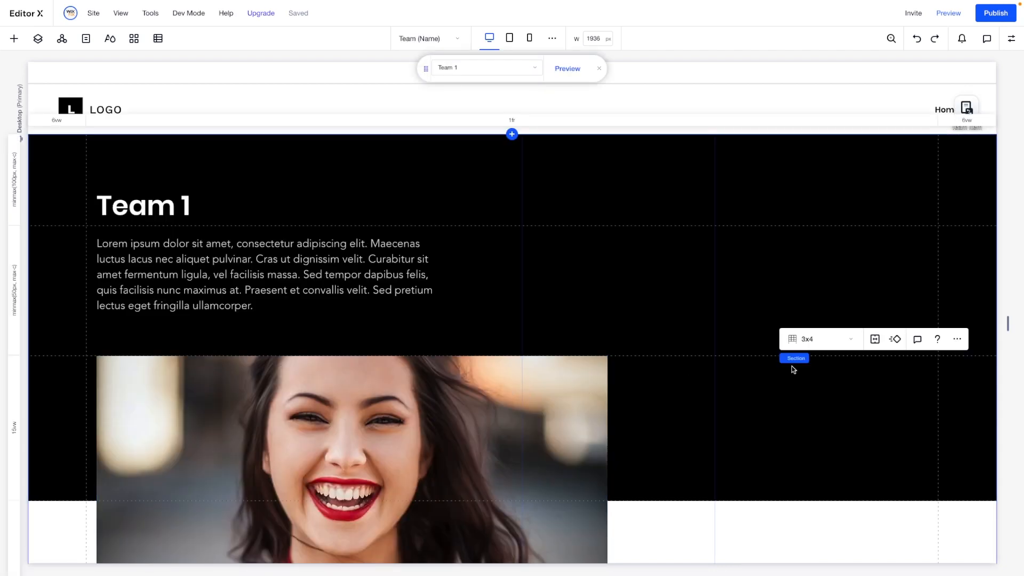
pyautogui.scroll(-2, 793, 369)
pyautogui.scroll(2, 666, 315)
pyautogui.click(511, 134)
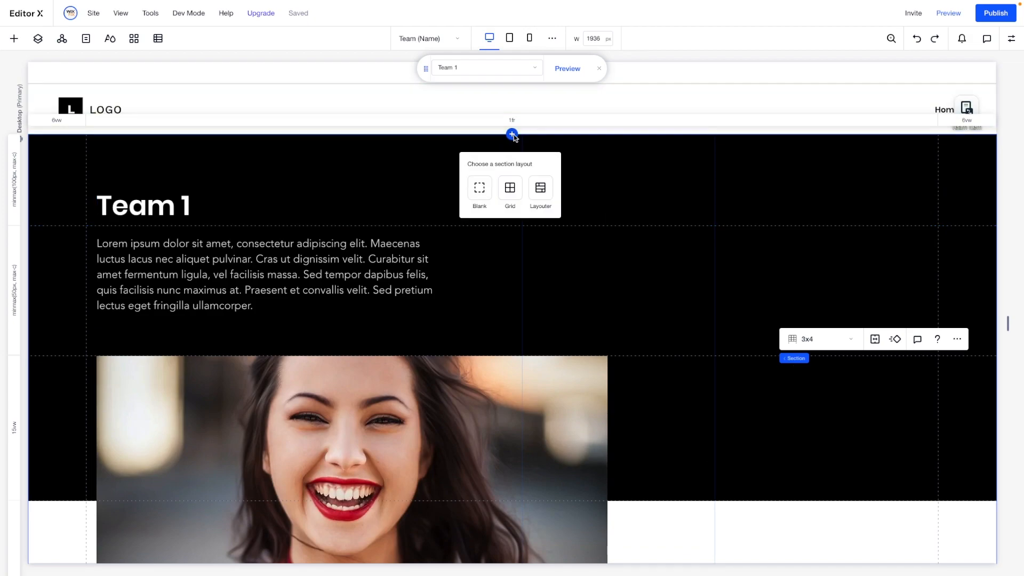
pyautogui.click(479, 189)
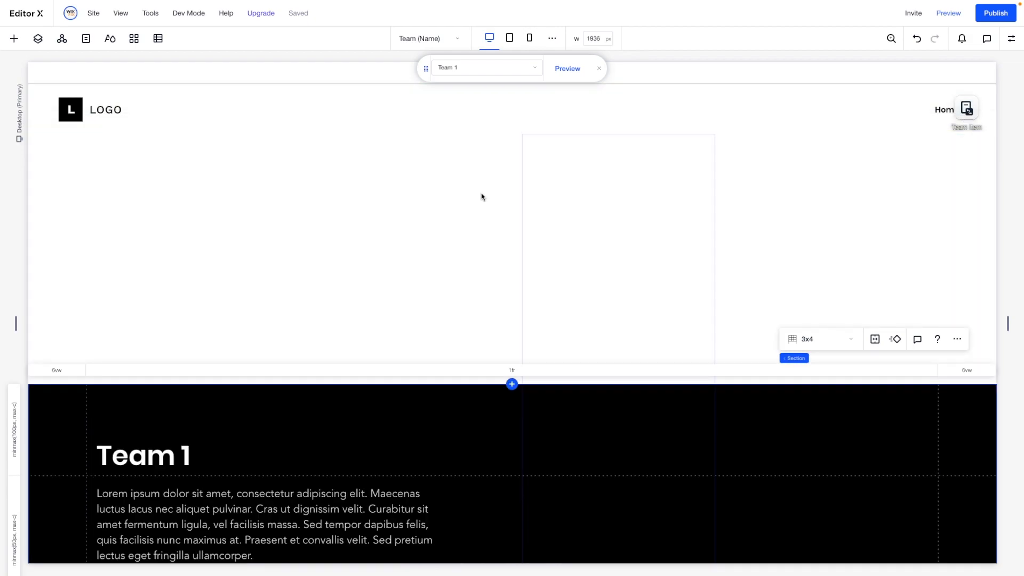
# - Set the new blank section's minimum height to 100 vh and its grid layout to 2x1
pyautogui.click(1011, 39)
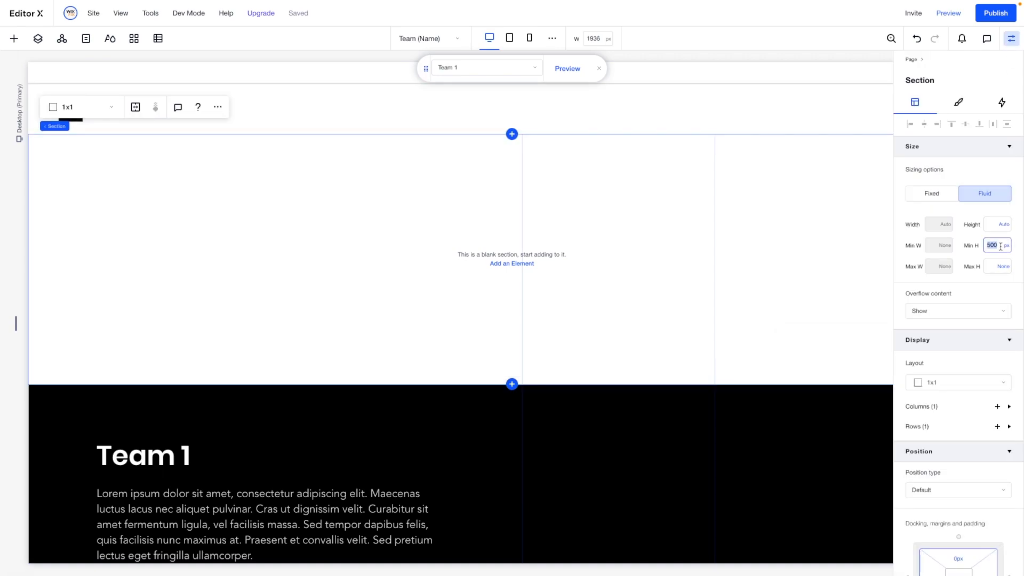
pyautogui.write('100vh')
pyautogui.press('Return')
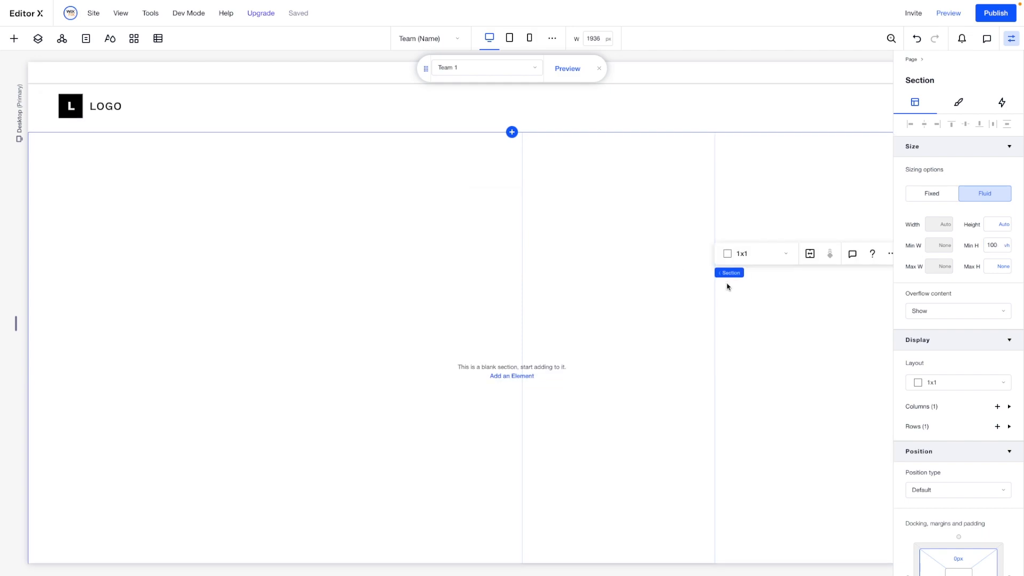
pyautogui.scroll(-3, 726, 286)
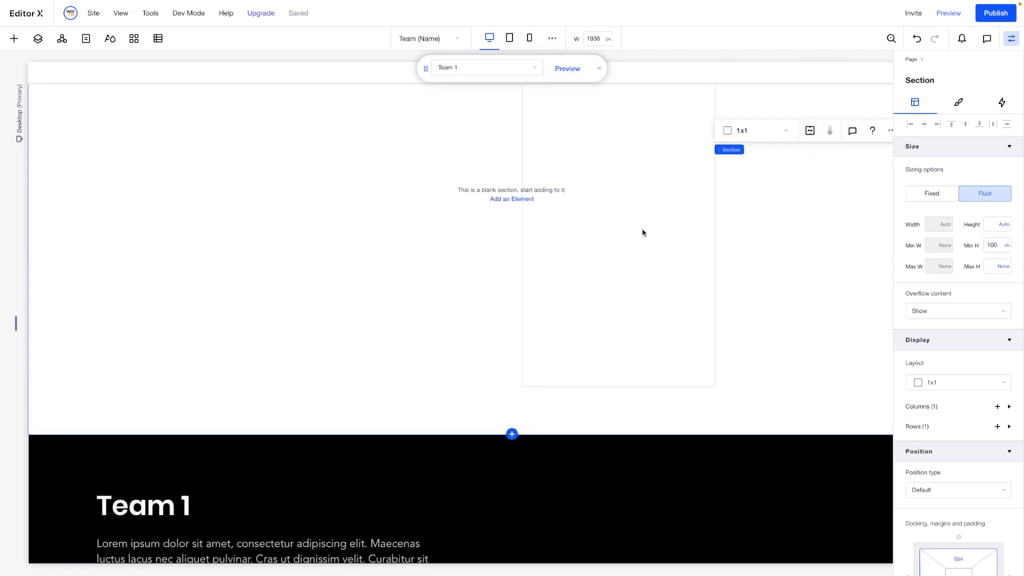
pyautogui.scroll(3, 731, 252)
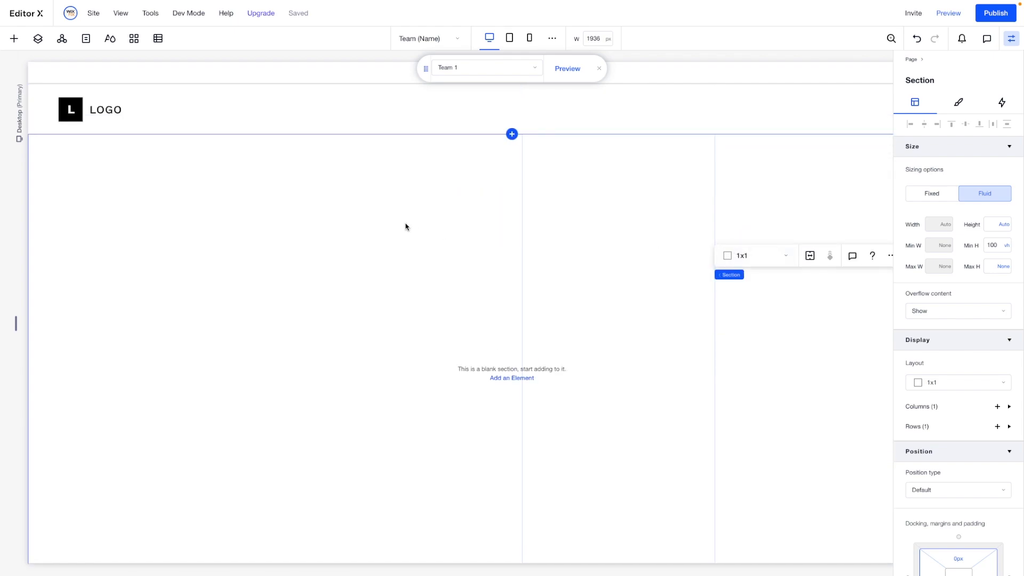
pyautogui.click(749, 256)
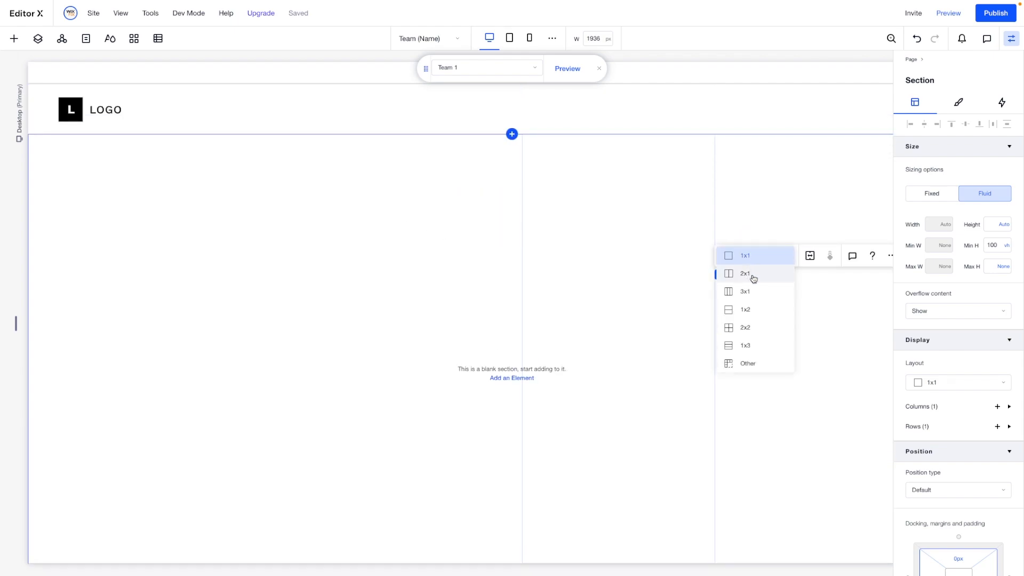
pyautogui.click(753, 275)
# - Move the team member's image into the second column of the new section and stretch it to fill the cell
pyautogui.scroll(-8, 437, 260)
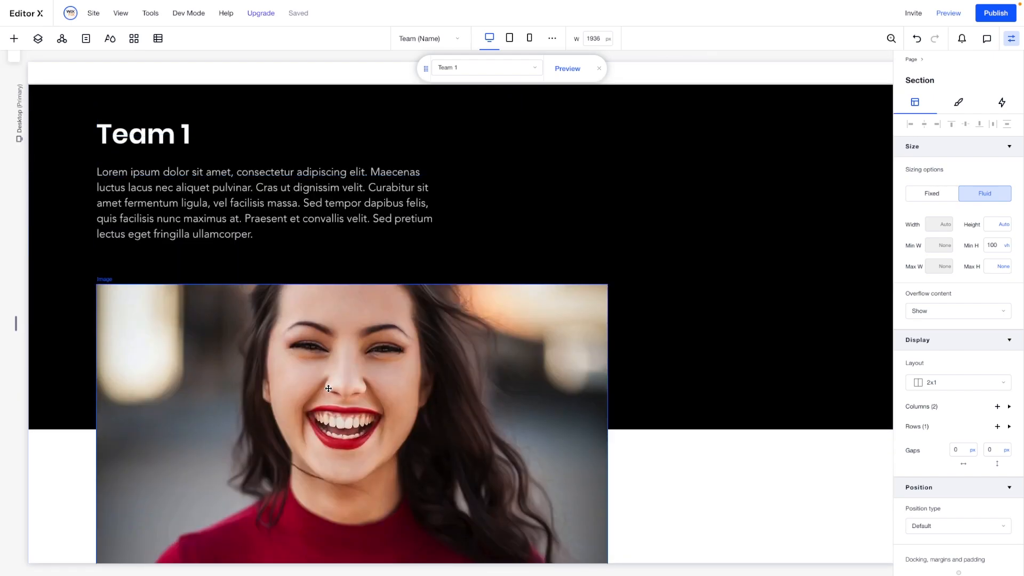
pyautogui.click(329, 388)
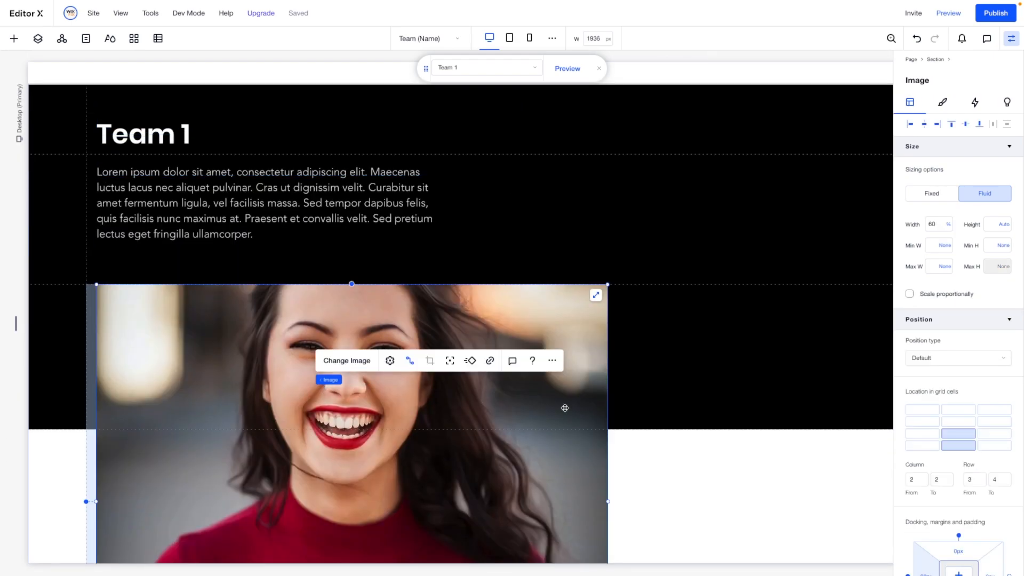
pyautogui.scroll(-5, 602, 352)
pyautogui.moveTo(607, 358); pyautogui.dragTo(358, 187)
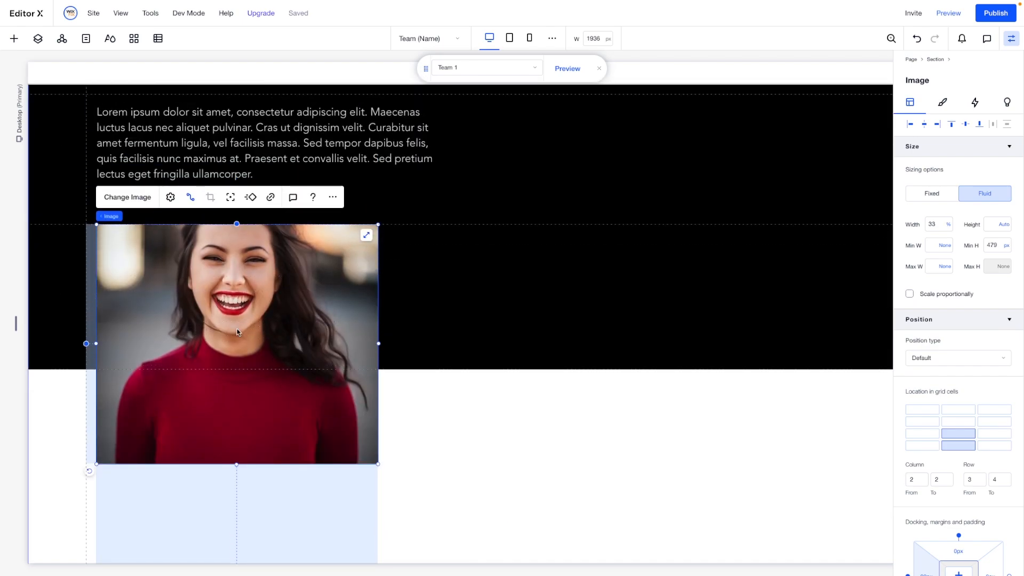
pyautogui.moveTo(261, 302); pyautogui.dragTo(664, 143)
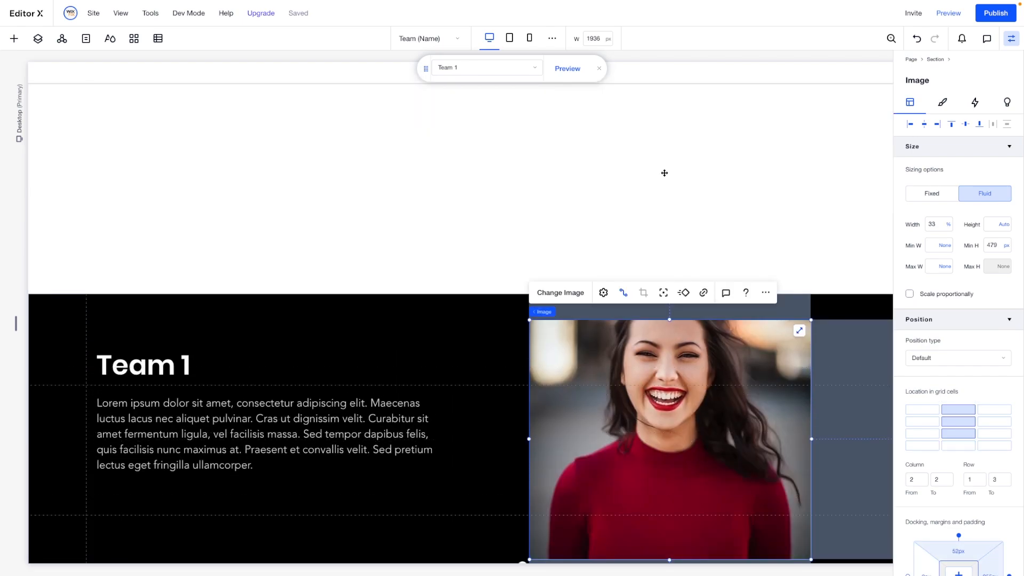
pyautogui.moveTo(629, 380); pyautogui.dragTo(699, 157)
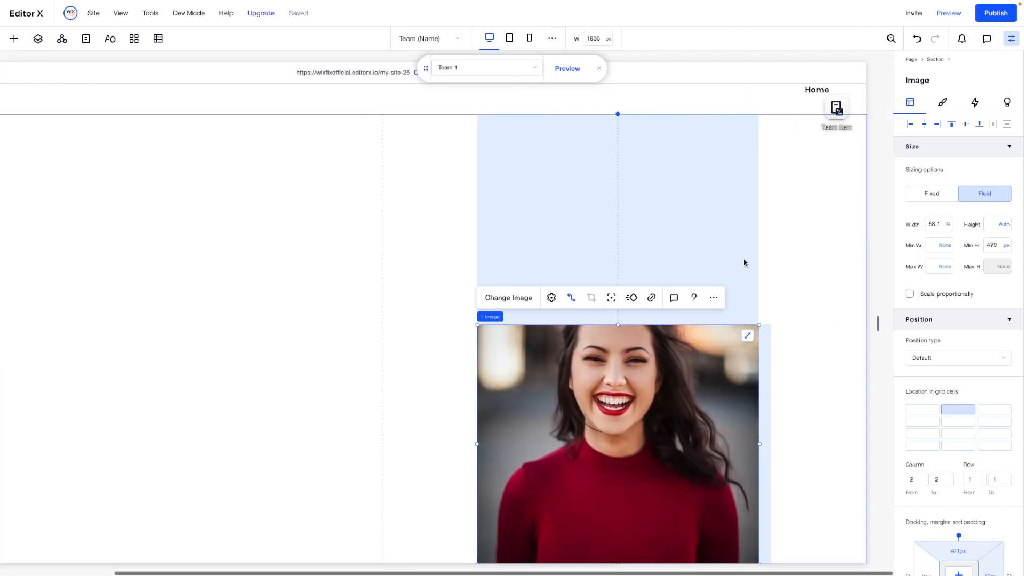
pyautogui.click(747, 222)
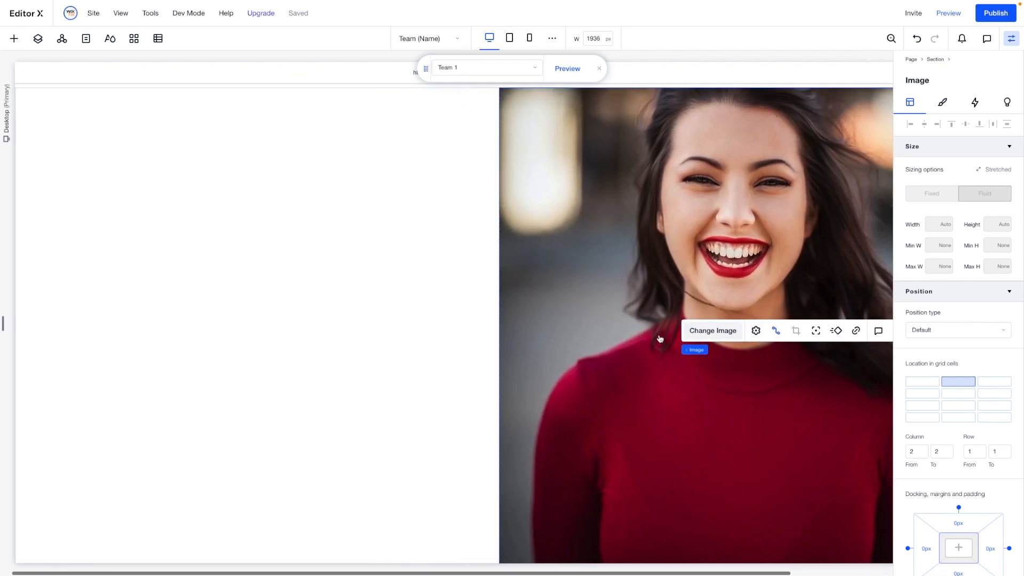
# - Fill the new two-column section's background with the black theme color
pyautogui.click(154, 185)
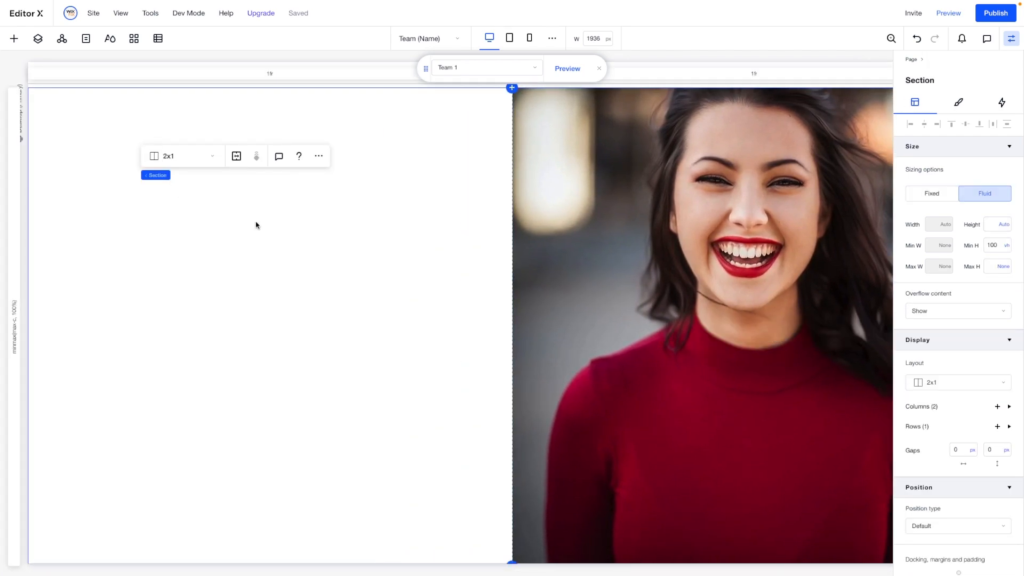
pyautogui.click(957, 109)
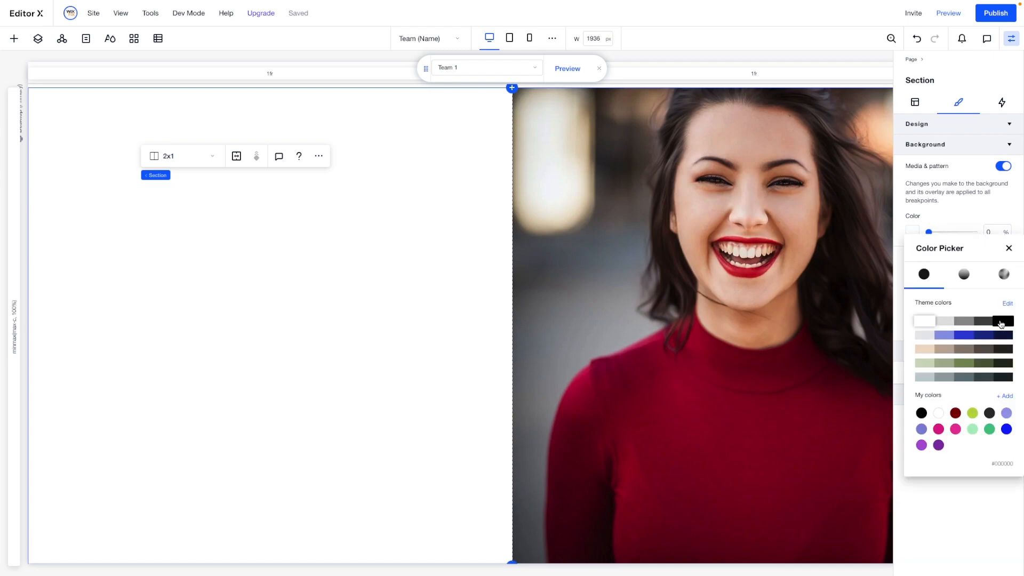
pyautogui.click(1000, 322)
pyautogui.click(355, 193)
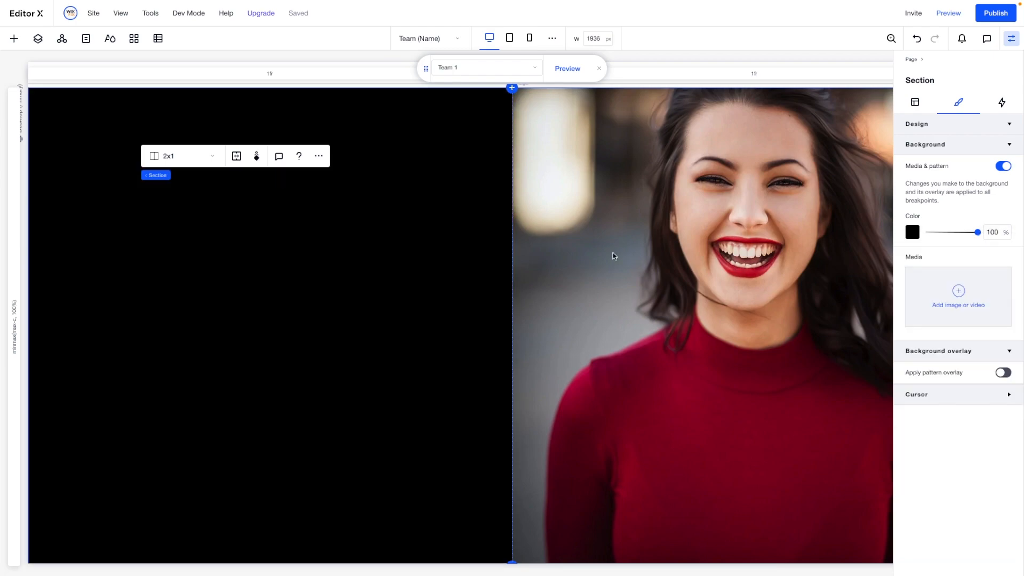
# - Move the Team 1 title and bio paragraph together from the old black section into the new section's first column
pyautogui.click(614, 255)
pyautogui.scroll(-5, 402, 288)
pyautogui.scroll(-2, 404, 291)
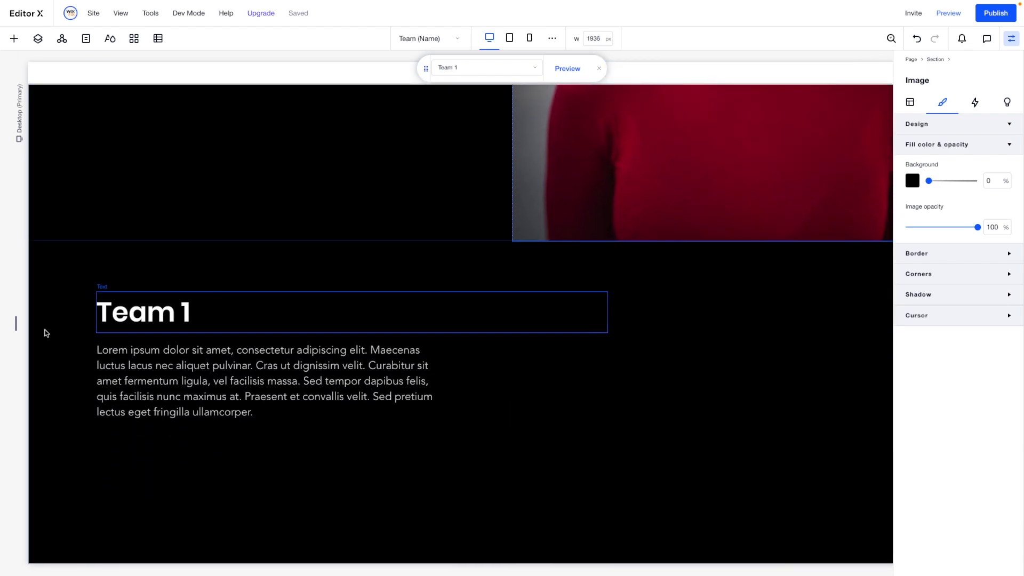
pyautogui.click(128, 315)
pyautogui.keyDown('shift'); pyautogui.click(162, 368); pyautogui.keyUp('shift')
pyautogui.scroll(2, 212, 426)
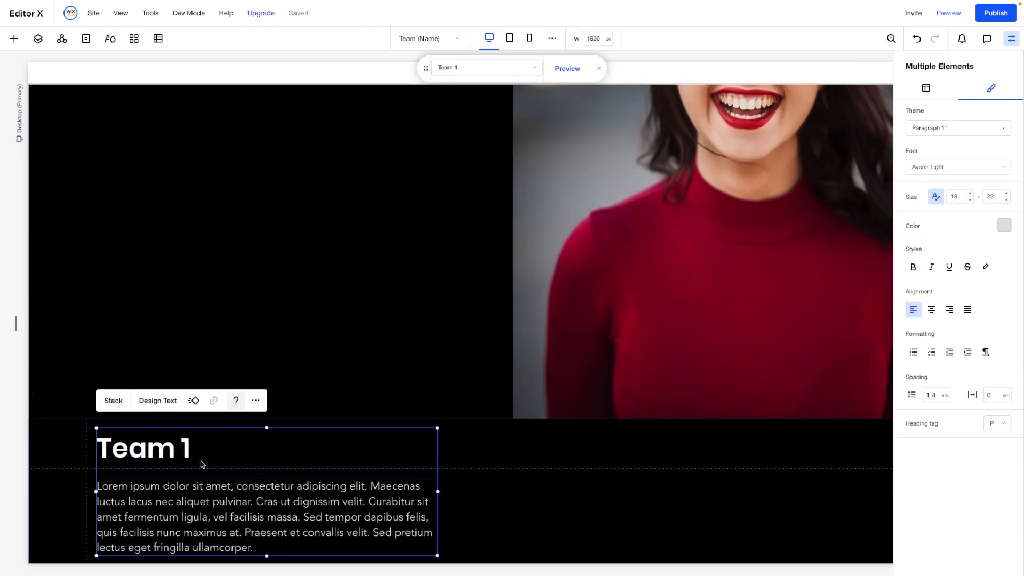
pyautogui.moveTo(187, 238); pyautogui.dragTo(187, 169)
pyautogui.scroll(3, 187, 169)
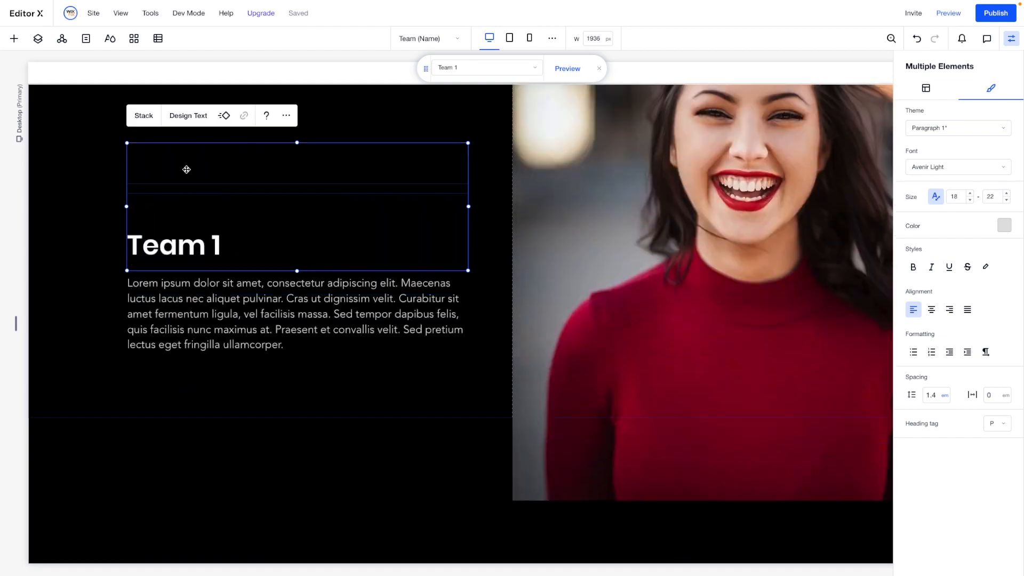
pyautogui.moveTo(180, 356); pyautogui.dragTo(153, 213)
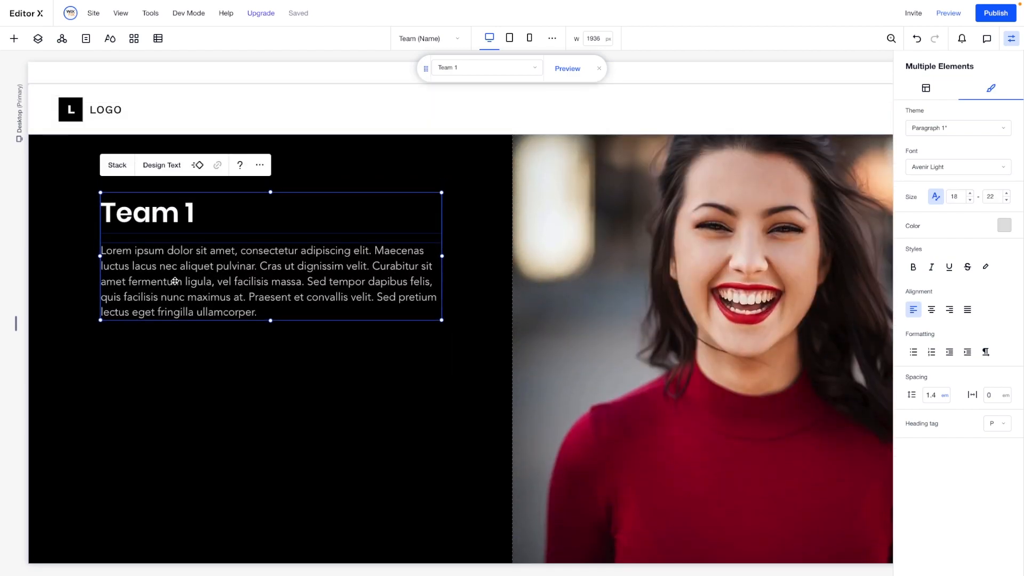
# - Move the bio paragraph down to leave a gap below the Team 1 title
pyautogui.click(224, 386)
pyautogui.click(166, 285)
pyautogui.moveTo(166, 305); pyautogui.dragTo(162, 349)
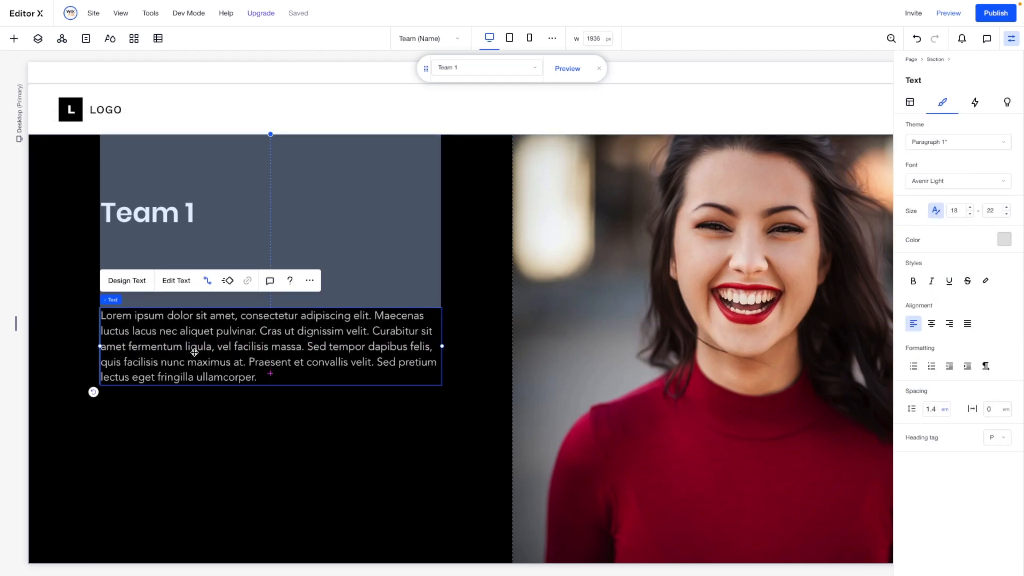
# - Make a copy of the bio text and connect the copy to the Job Title (Text) field
pyautogui.hotkey('ctrl', 'v')
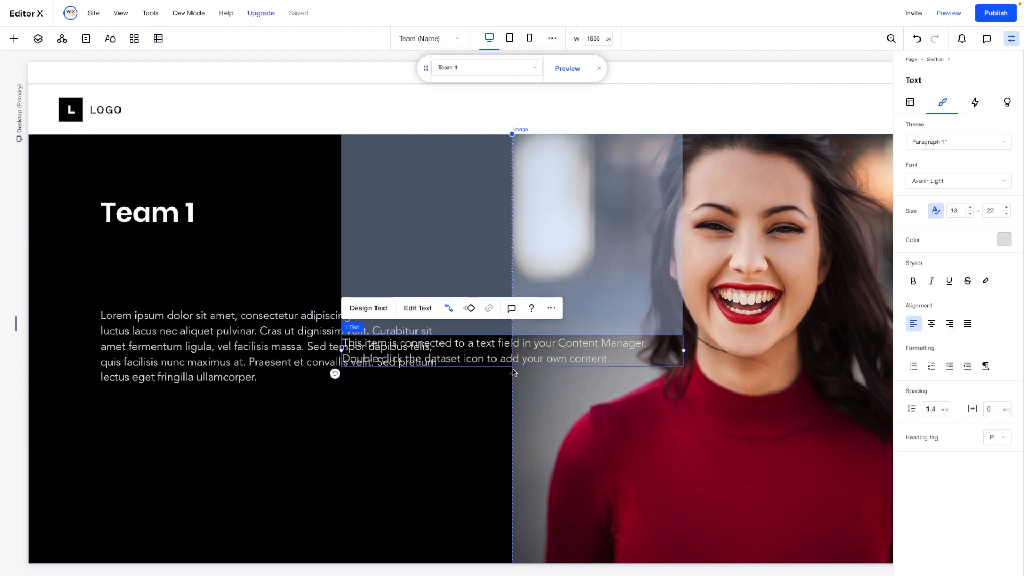
pyautogui.click(449, 309)
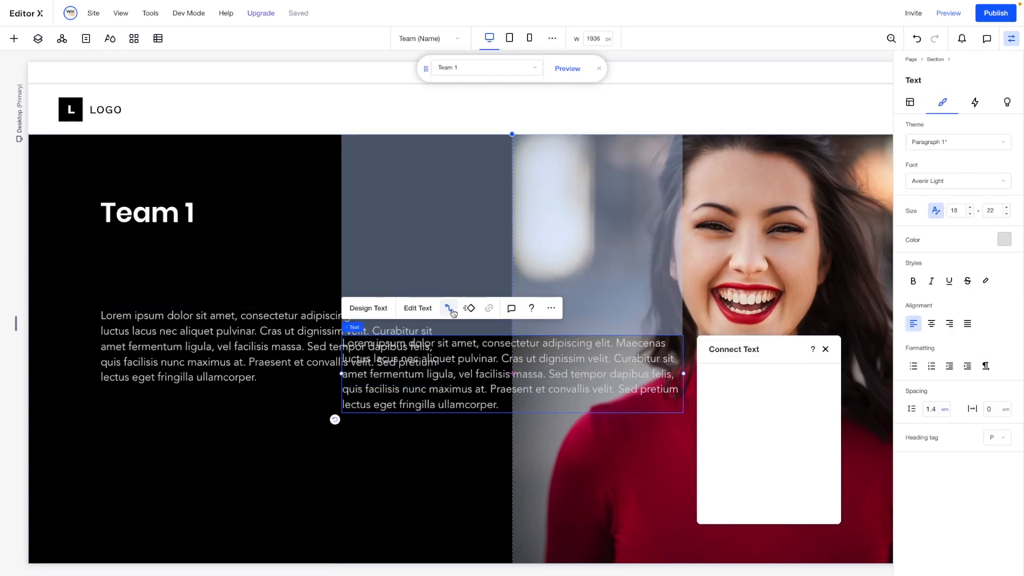
pyautogui.scroll(-1, 602, 384)
pyautogui.click(757, 459)
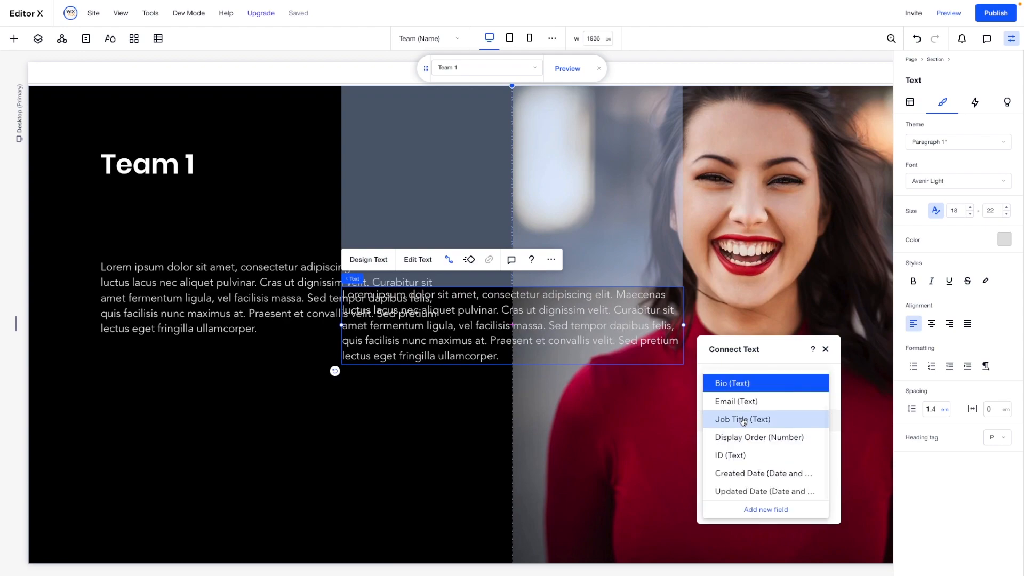
pyautogui.click(743, 420)
pyautogui.click(434, 397)
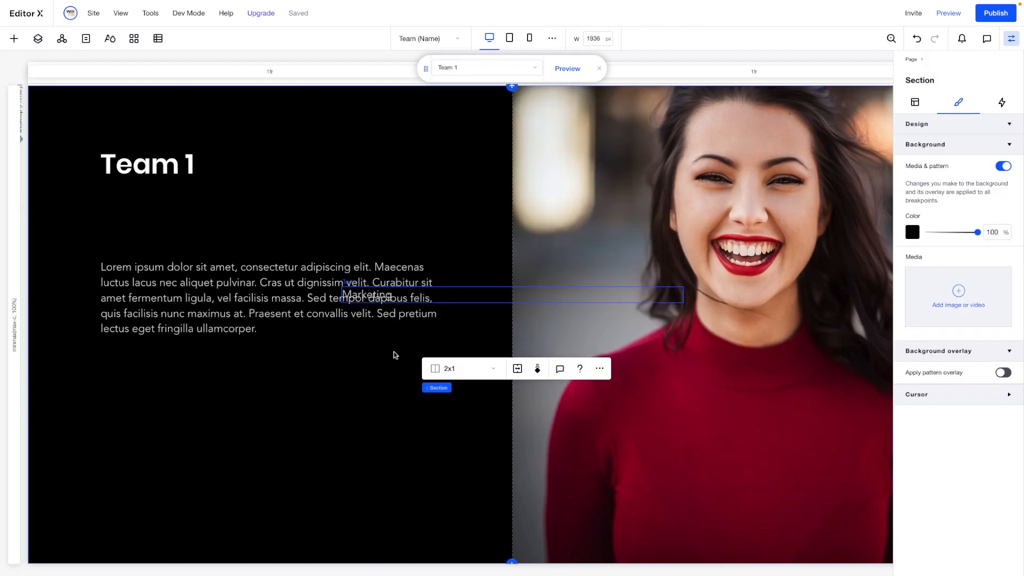
# - Place the job title text directly under the Team 1 title and reposition the bio paragraph beneath it
pyautogui.moveTo(356, 292); pyautogui.dragTo(121, 194)
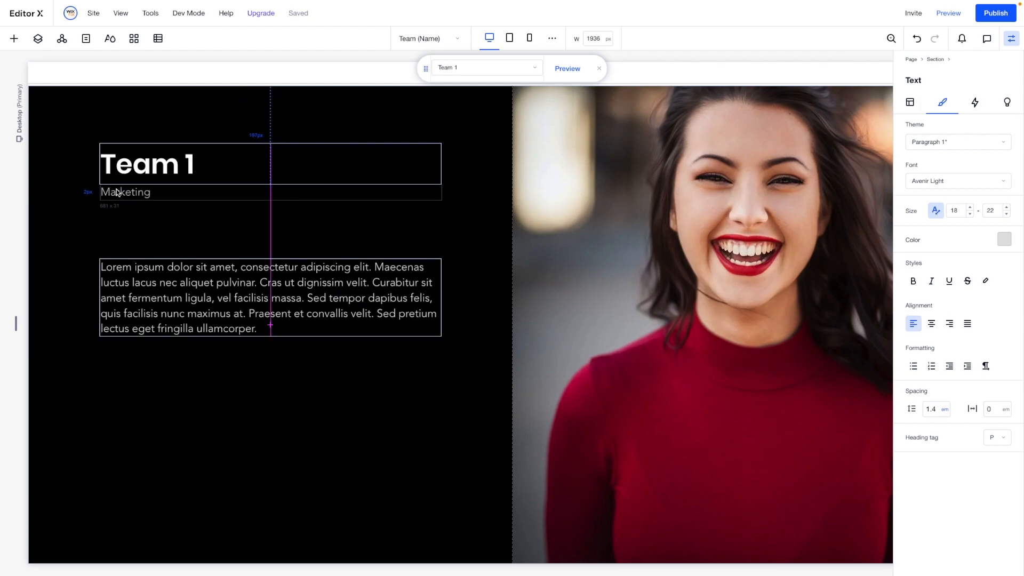
pyautogui.moveTo(117, 192); pyautogui.dragTo(118, 192)
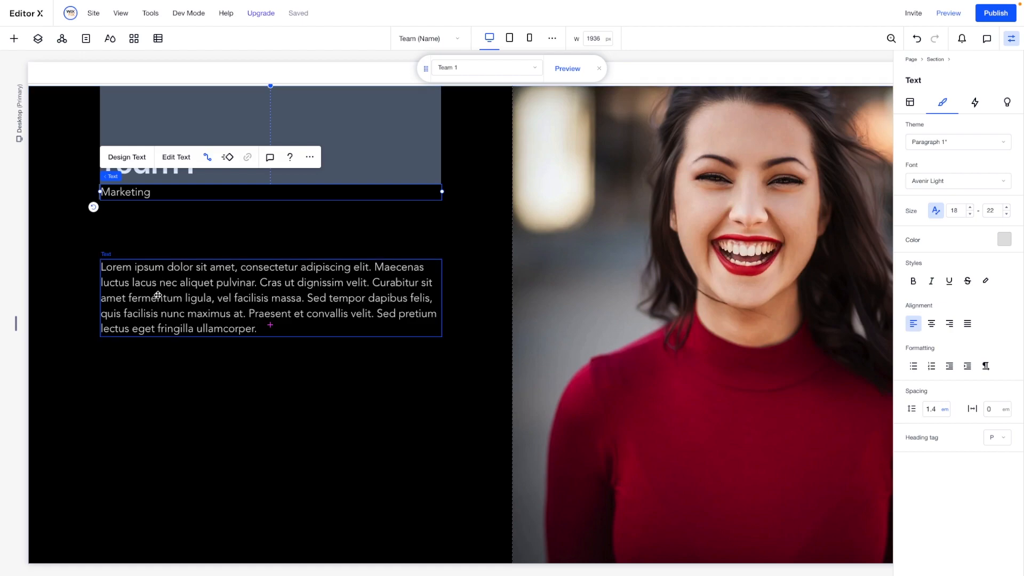
pyautogui.click(149, 293)
pyautogui.moveTo(159, 282)
pyautogui.mouseDown()
pyautogui.moveTo(158, 237)
pyautogui.moveTo(154, 277)
pyautogui.mouseUp()
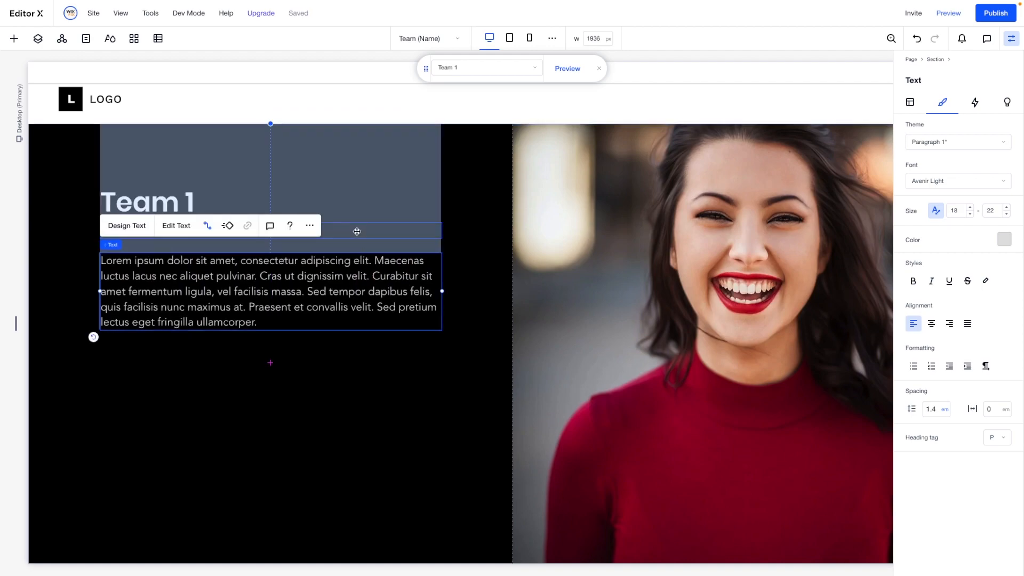
# - Duplicate the job title text and place the copy below the bio paragraph, aligned with the other texts
pyautogui.click(267, 232)
pyautogui.hotkey('ctrl', 'd')
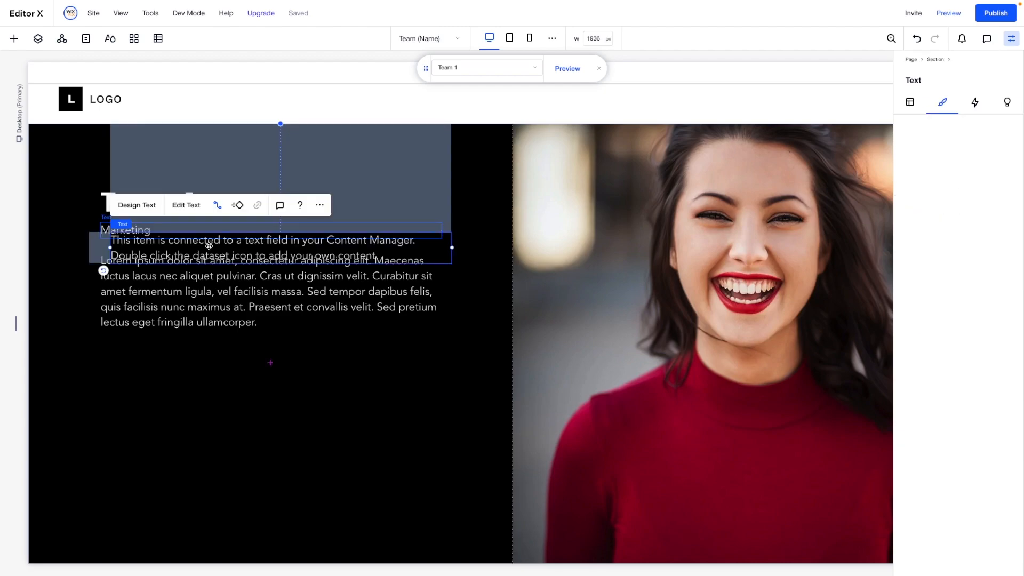
pyautogui.click(176, 380)
pyautogui.hotkey('ctrl', 'z')
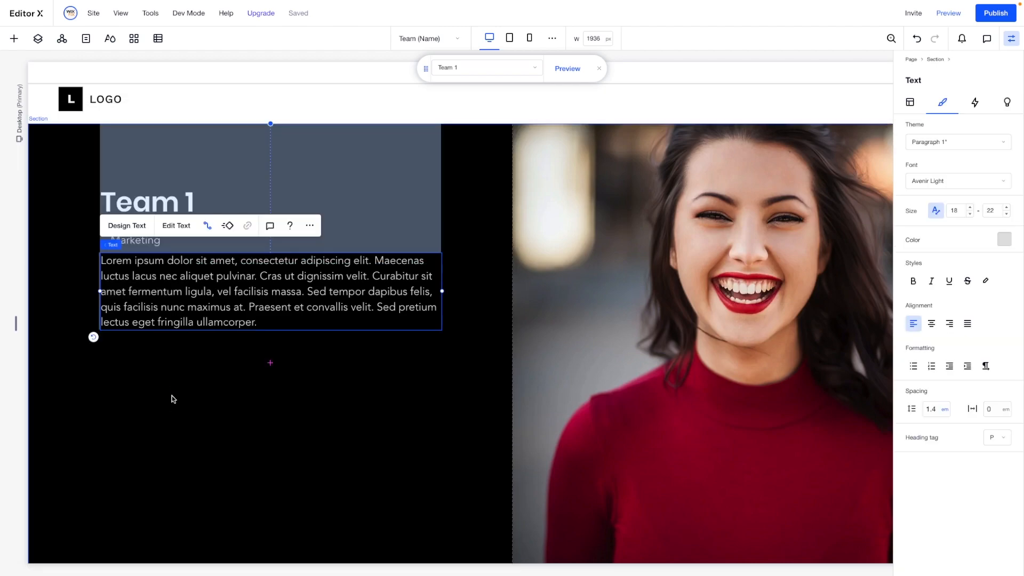
pyautogui.moveTo(139, 241); pyautogui.dragTo(125, 364)
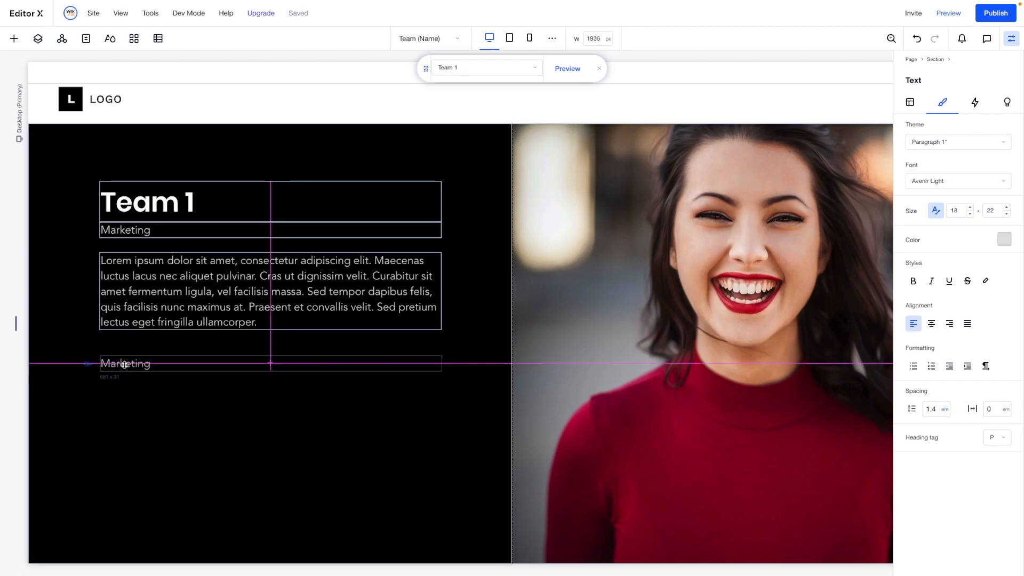
# - Connect the copied text below the bio to the Email (Text) field of the Team Item dataset
pyautogui.click(208, 328)
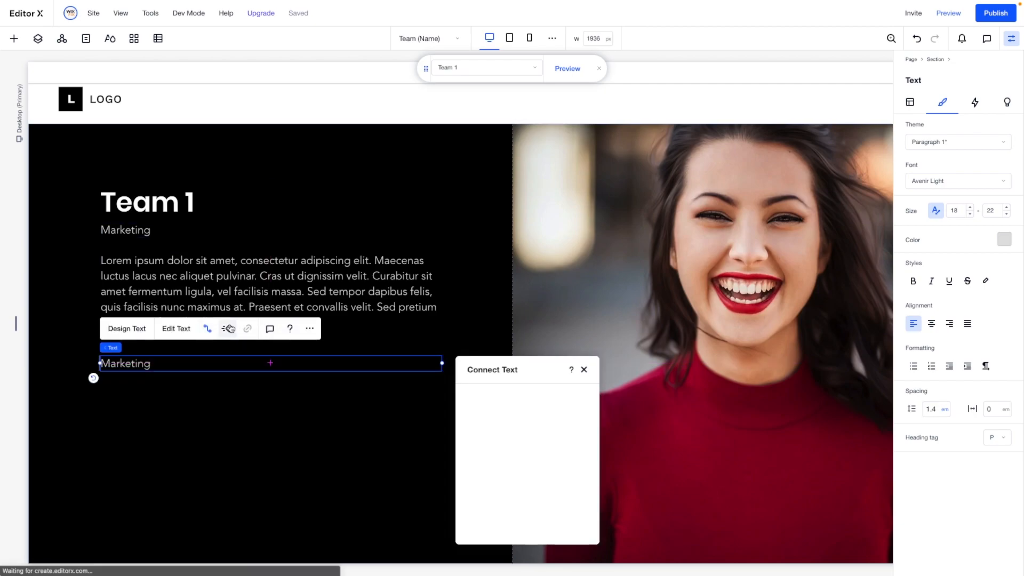
pyautogui.click(533, 478)
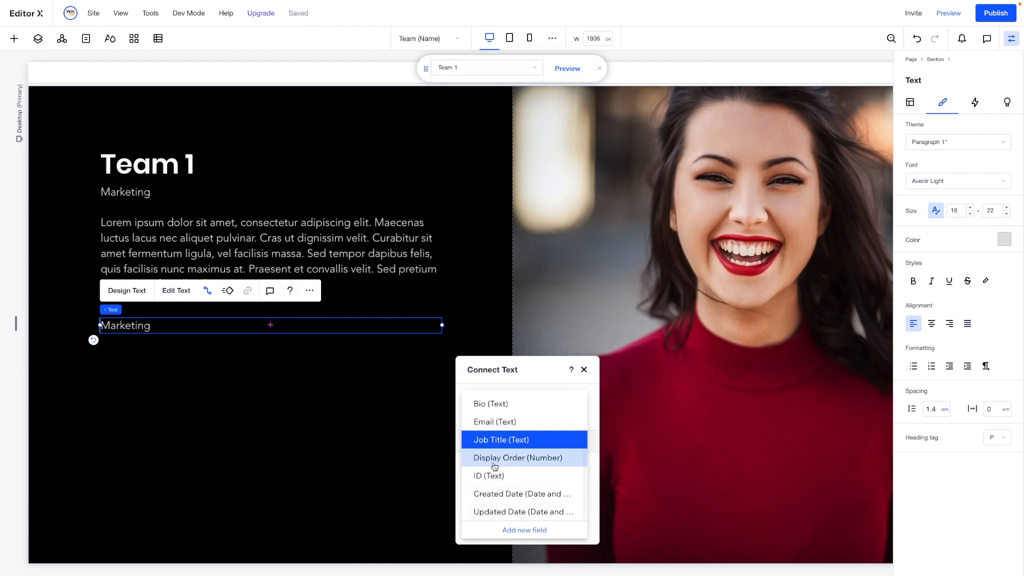
pyautogui.click(487, 424)
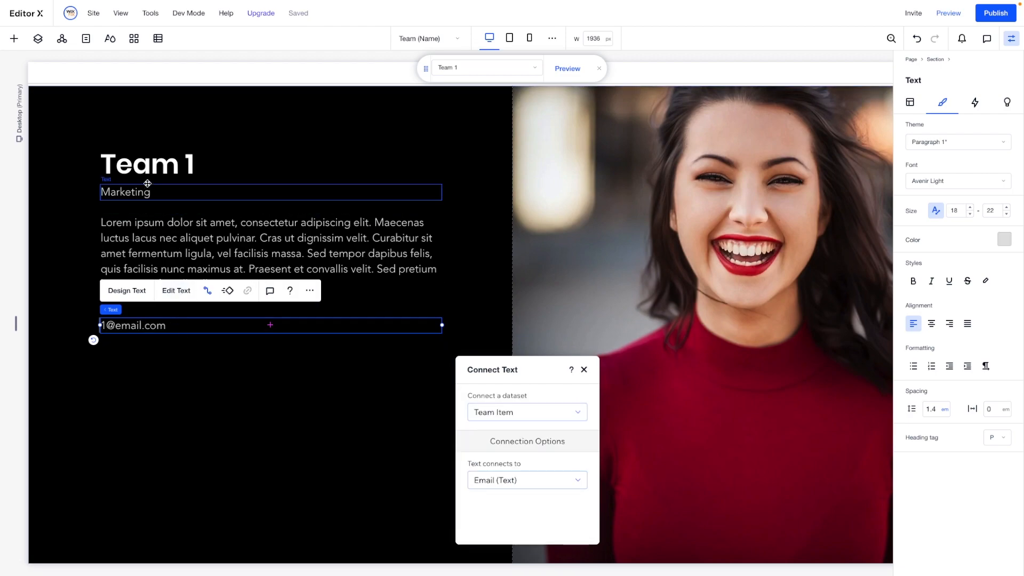
# - Stack the title, job title, bio and email texts and center the stack in the section's first column
pyautogui.keyDown('shift'); pyautogui.click(144, 173); pyautogui.keyUp('shift')
pyautogui.keyDown('shift'); pyautogui.click(143, 195); pyautogui.keyUp('shift')
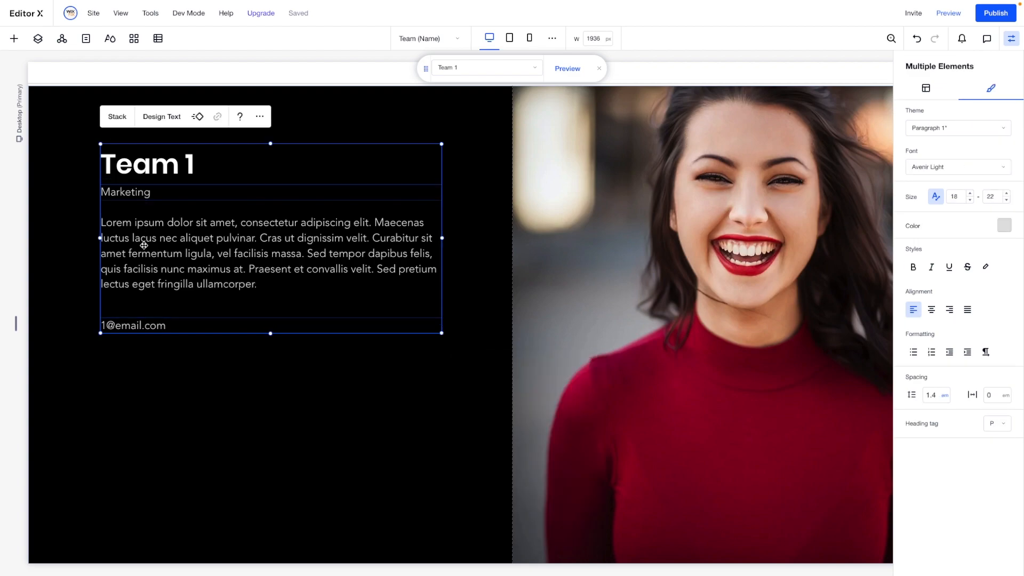
pyautogui.keyDown('shift'); pyautogui.click(144, 245); pyautogui.keyUp('shift')
pyautogui.click(118, 116)
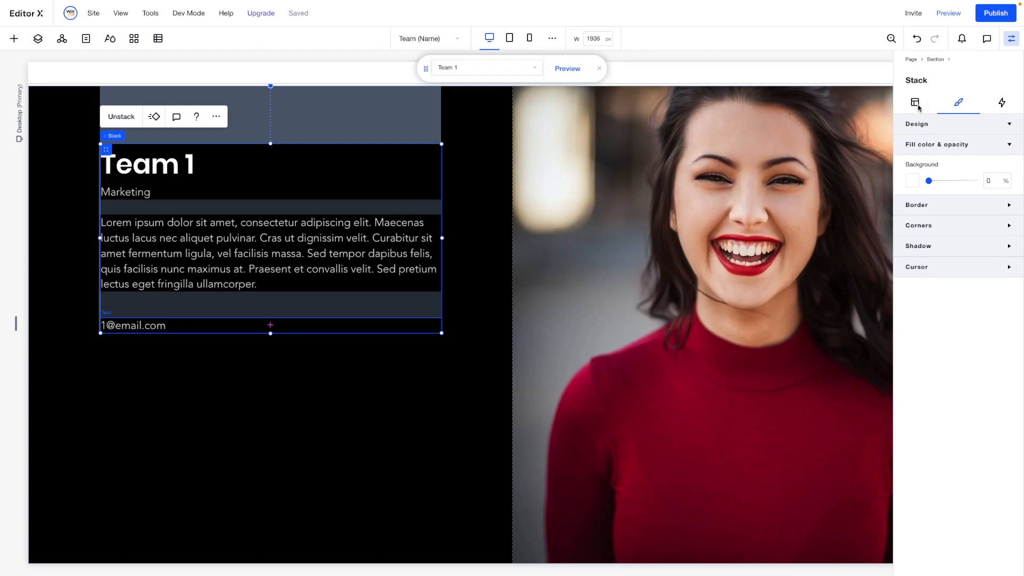
pyautogui.click(915, 102)
pyautogui.scroll(-3, 958, 306)
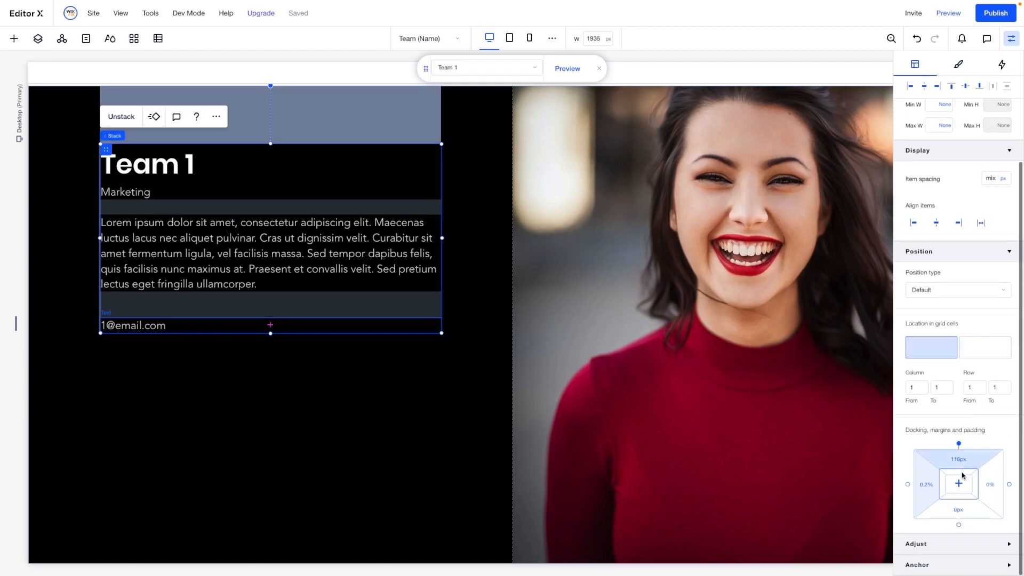
pyautogui.click(959, 485)
# - Delete the emptied black 3x4 section and the old email text in the white section below it
pyautogui.scroll(-7, 605, 347)
pyautogui.click(531, 292)
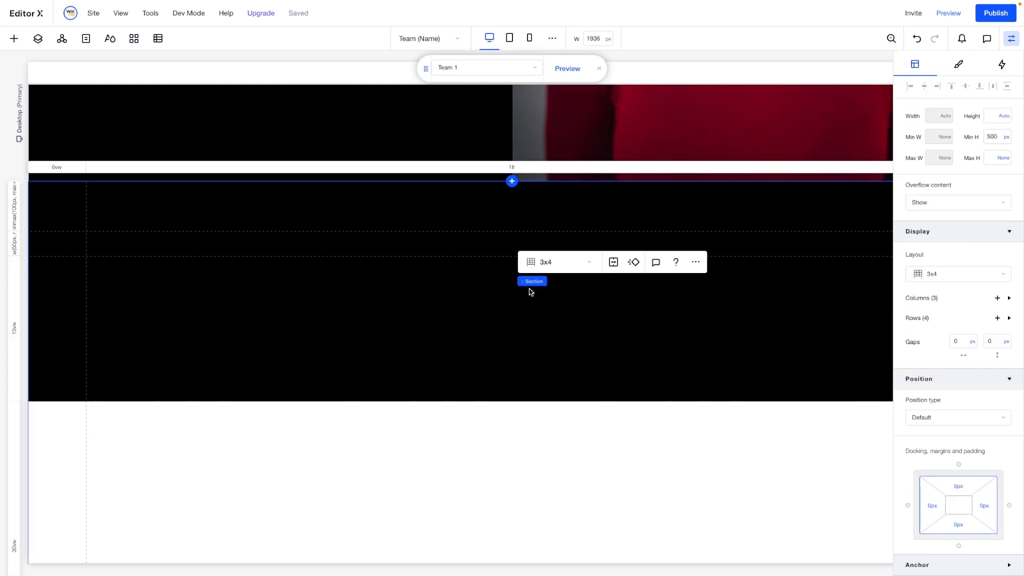
pyautogui.press('Delete')
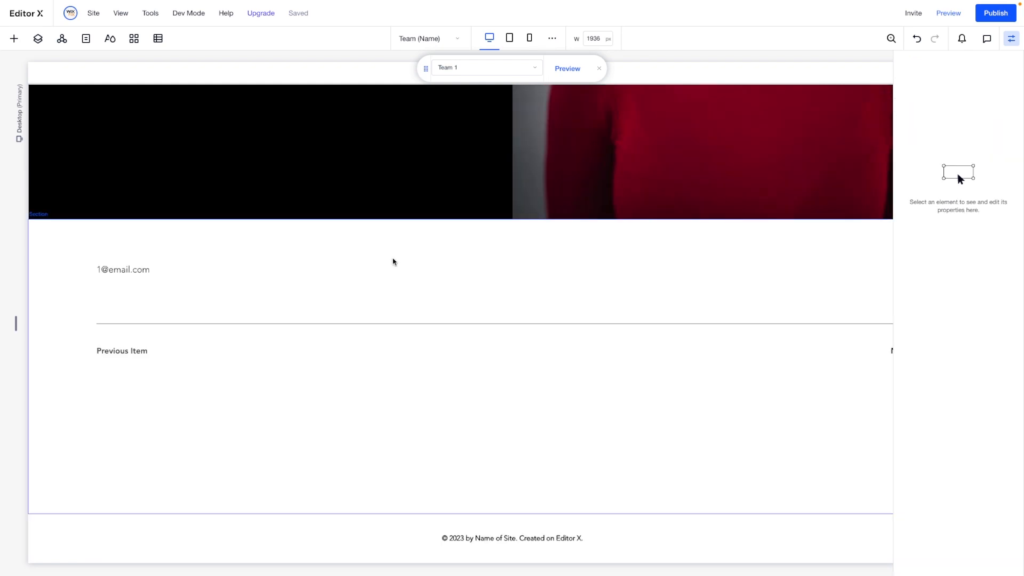
pyautogui.click(151, 269)
pyautogui.press('Delete')
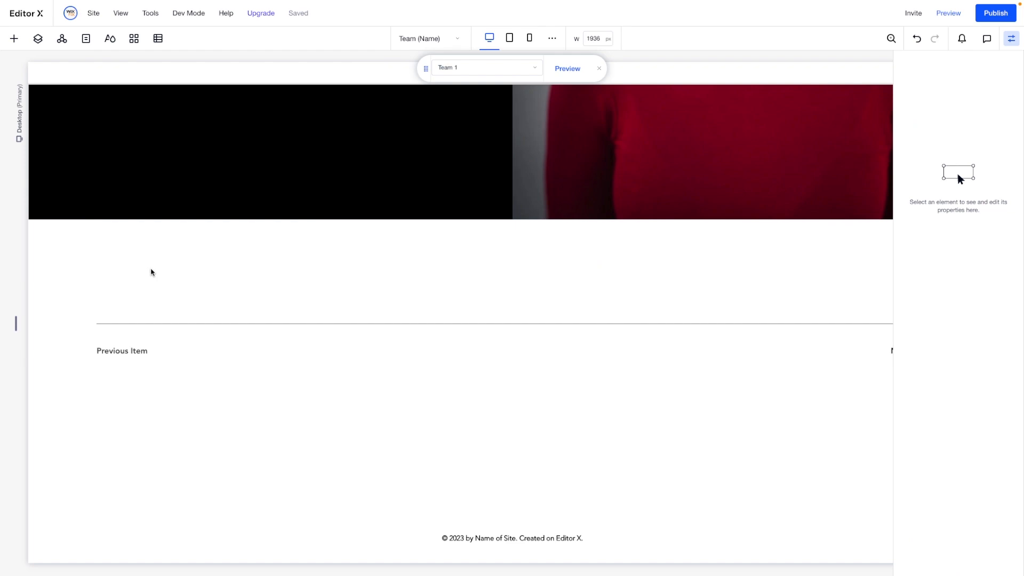
pyautogui.click(223, 324)
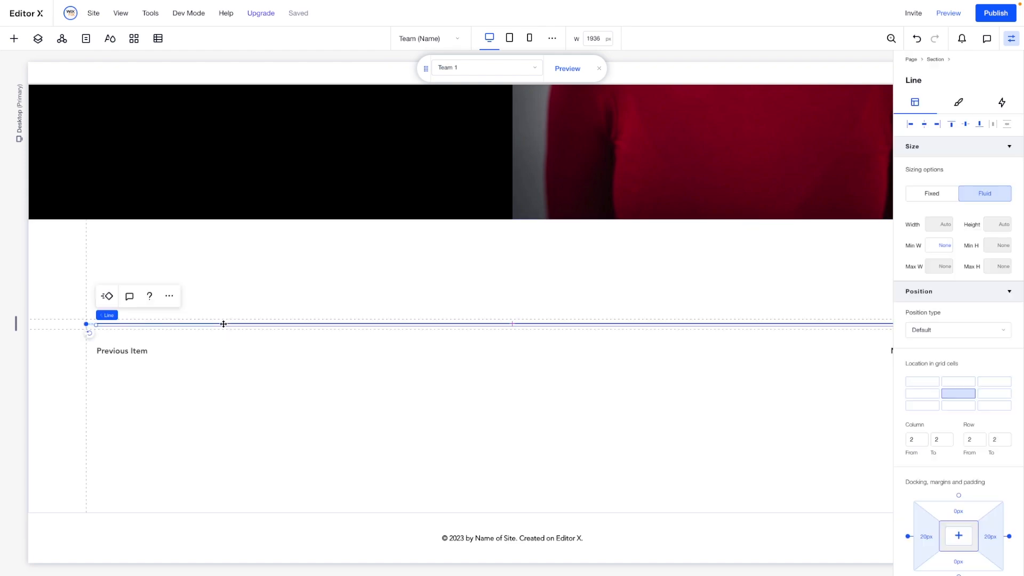
pyautogui.hotkey('ctrl', 'z')
pyautogui.hotkey('ctrl', 'z')
# - Add a container near the bottom of the two-column section and set its width to 90%
pyautogui.click(13, 38)
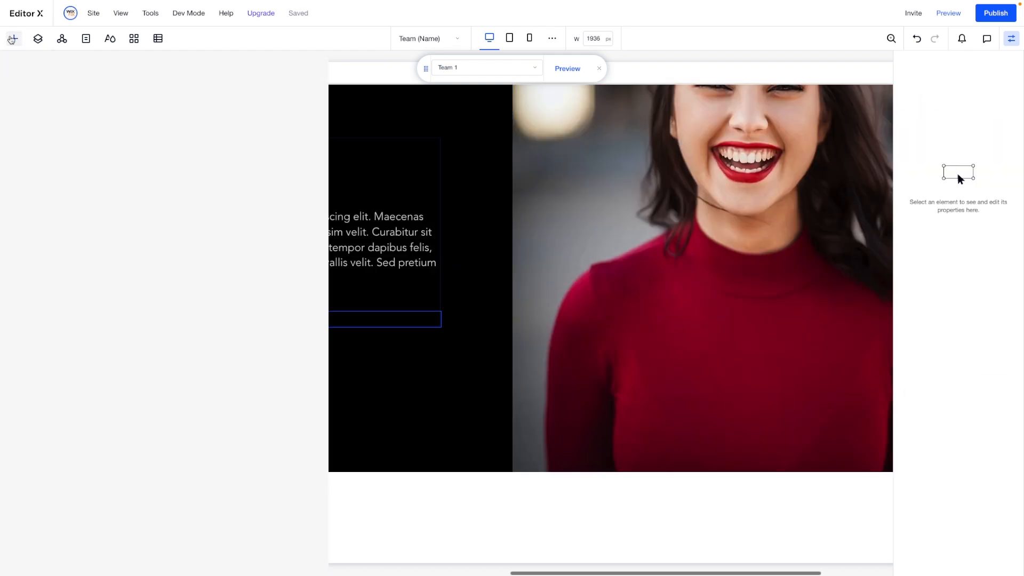
pyautogui.click(19, 65)
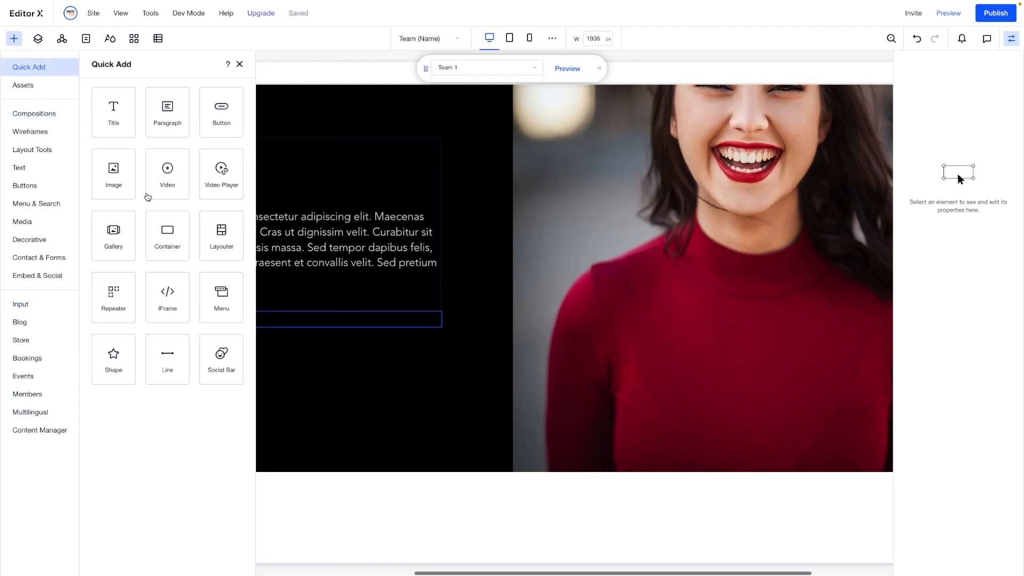
pyautogui.moveTo(167, 211); pyautogui.dragTo(568, 390)
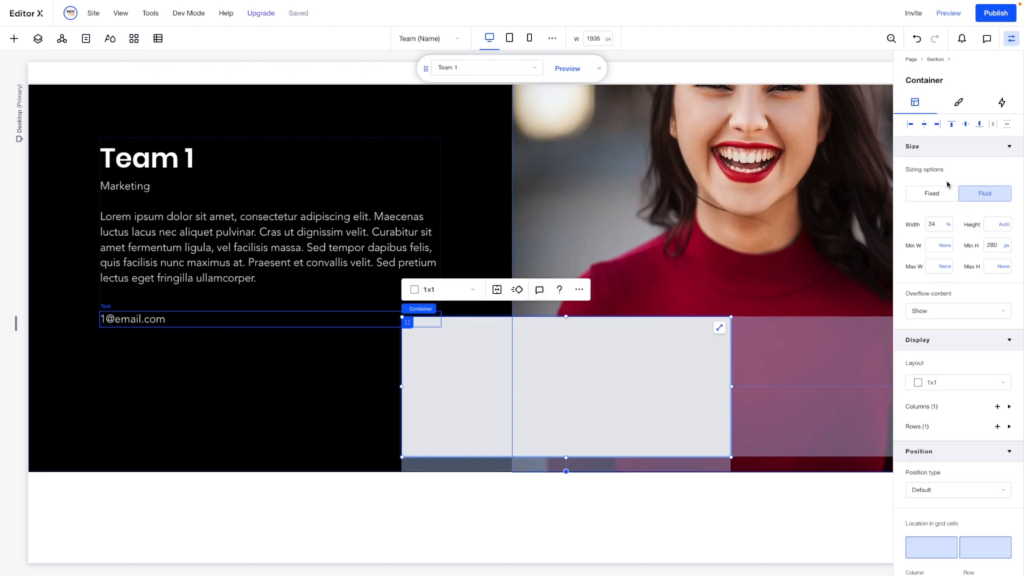
pyautogui.click(938, 225)
pyautogui.write('90')
pyautogui.press('Return')
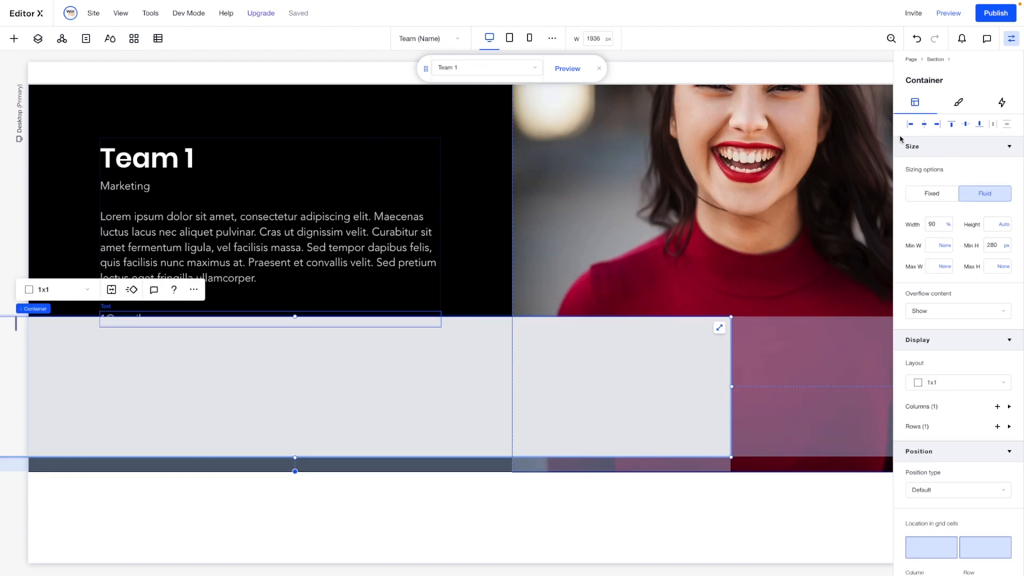
# - Align the container to the section's bottom center and set its minimum height to 100 px
pyautogui.click(926, 125)
pyautogui.click(979, 125)
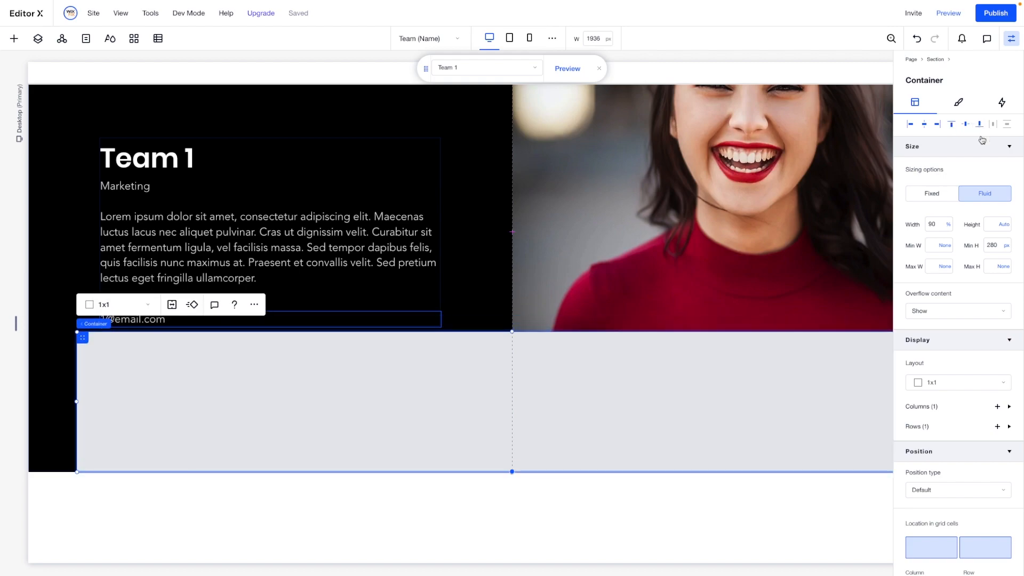
pyautogui.click(998, 248)
pyautogui.write('100')
pyautogui.press('Return')
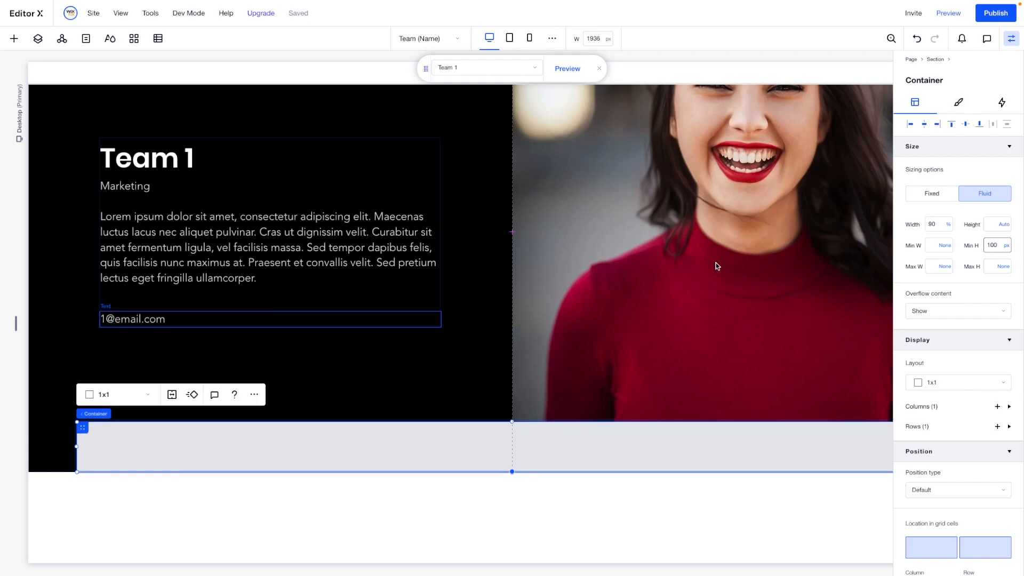
# - Set the bottom container's background opacity to 0%
pyautogui.click(957, 102)
pyautogui.click(987, 180)
pyautogui.press('BackSpace')
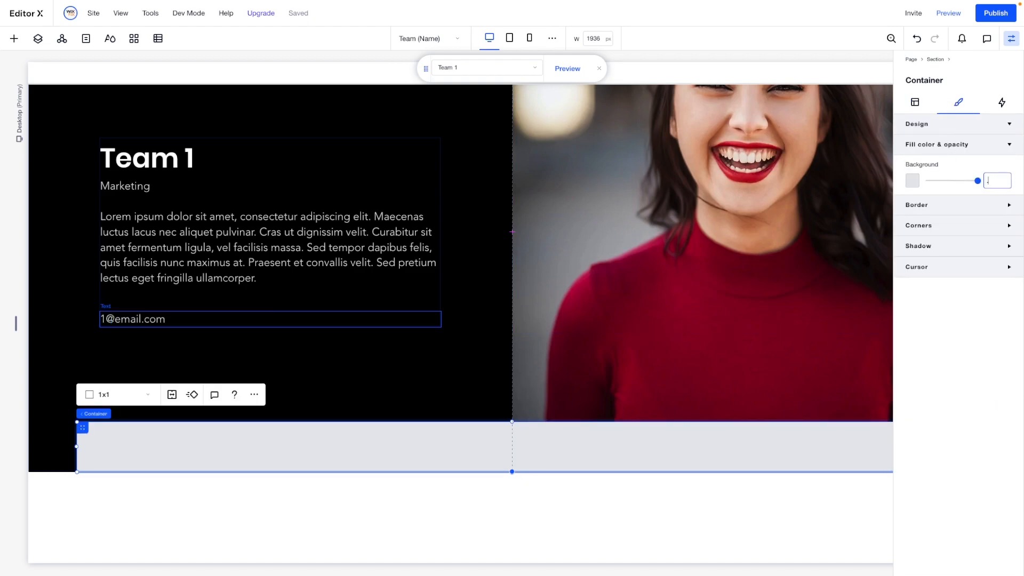
pyautogui.write('0')
pyautogui.press('Return')
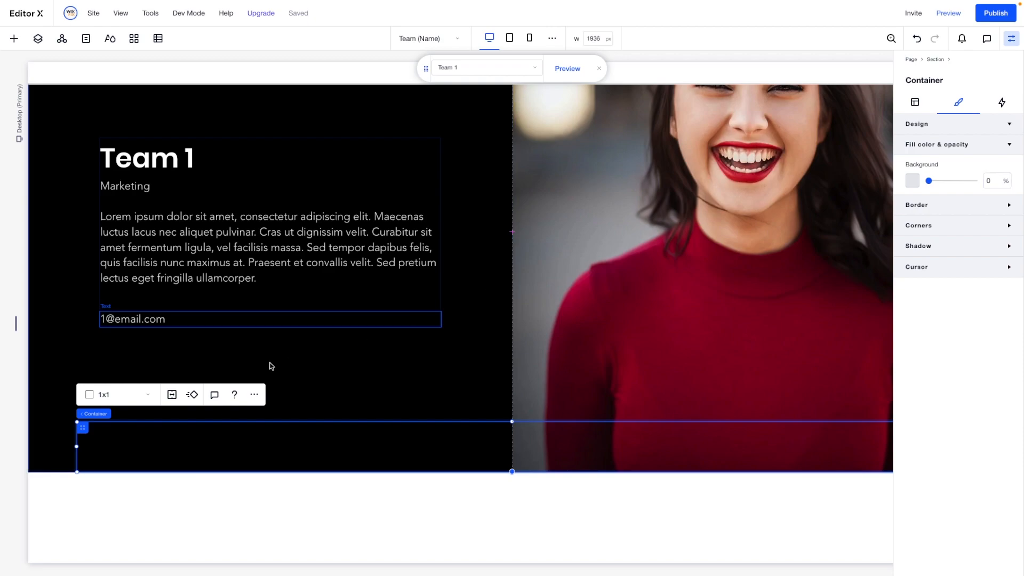
# - Move the Previous Item and Next Item buttons from the white section into opposite ends of the transparent container
pyautogui.click(138, 400)
pyautogui.click(122, 417)
pyautogui.scroll(-3, 372, 445)
pyautogui.click(138, 351)
pyautogui.moveTo(132, 296); pyautogui.dragTo(135, 193)
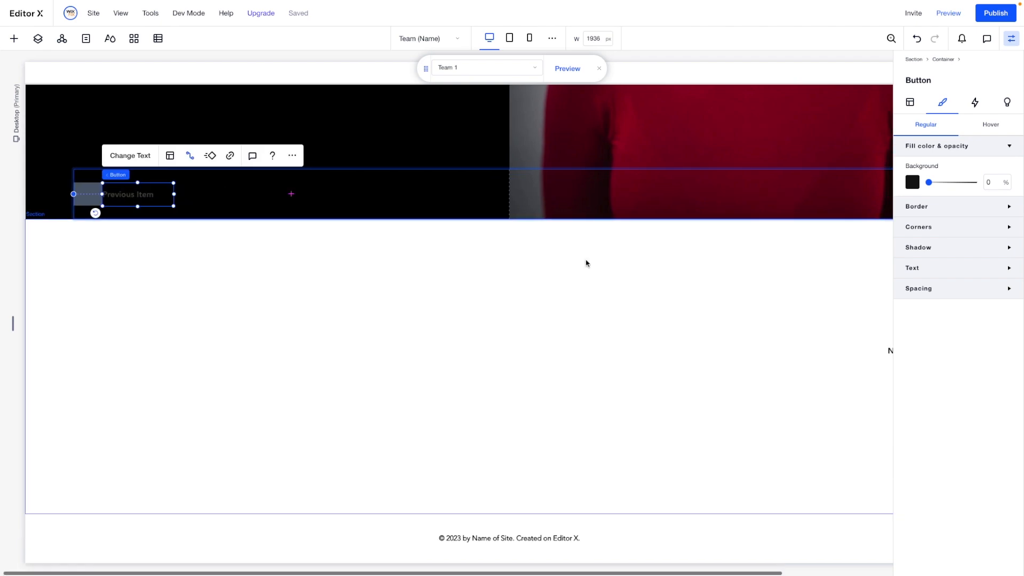
pyautogui.hscroll(3, 585, 260)
pyautogui.moveTo(777, 352); pyautogui.dragTo(781, 201)
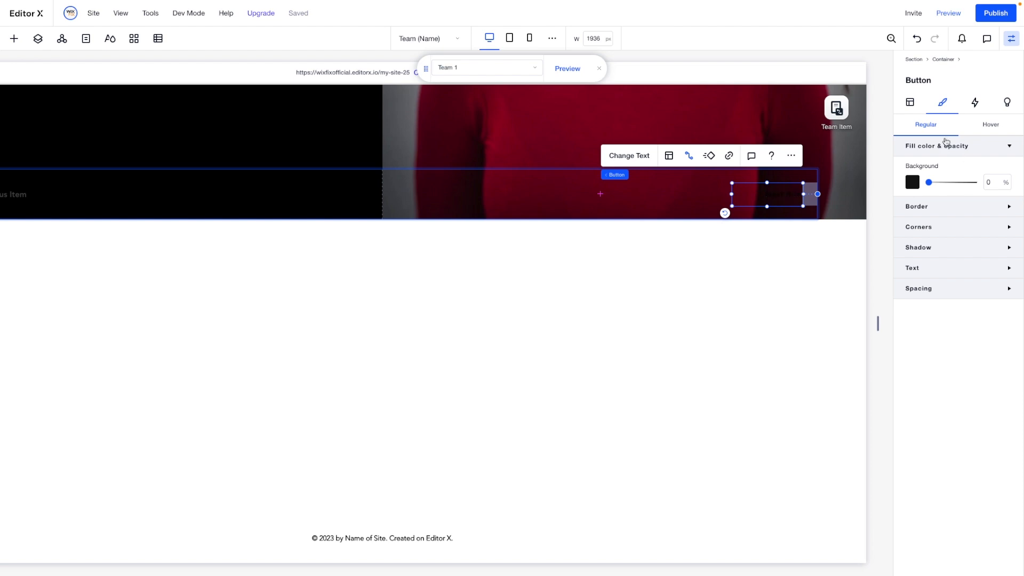
# - Align the Next Item button to the container's right edge and the Previous Item button to its left edge
pyautogui.click(918, 106)
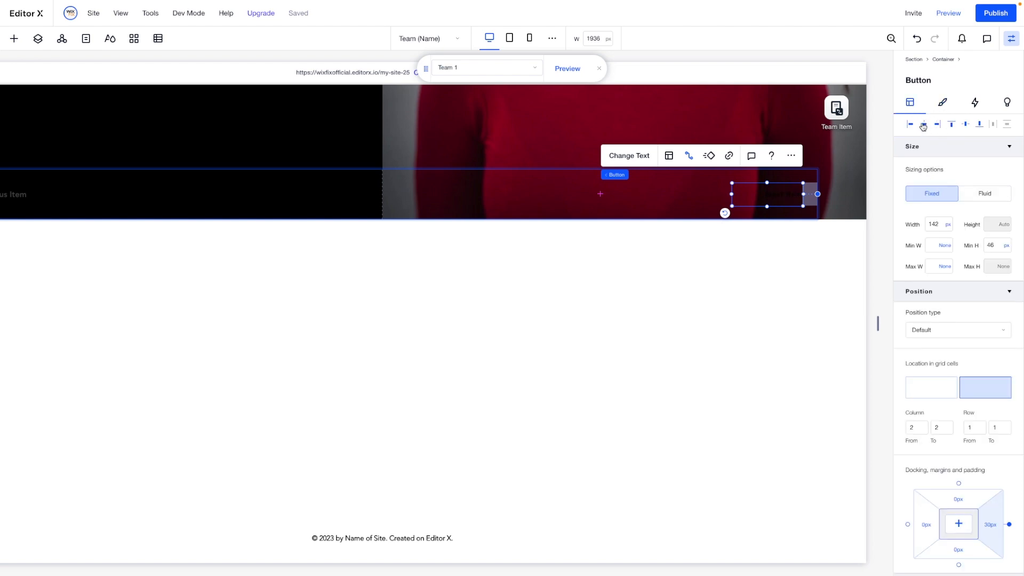
pyautogui.click(922, 124)
pyautogui.click(936, 124)
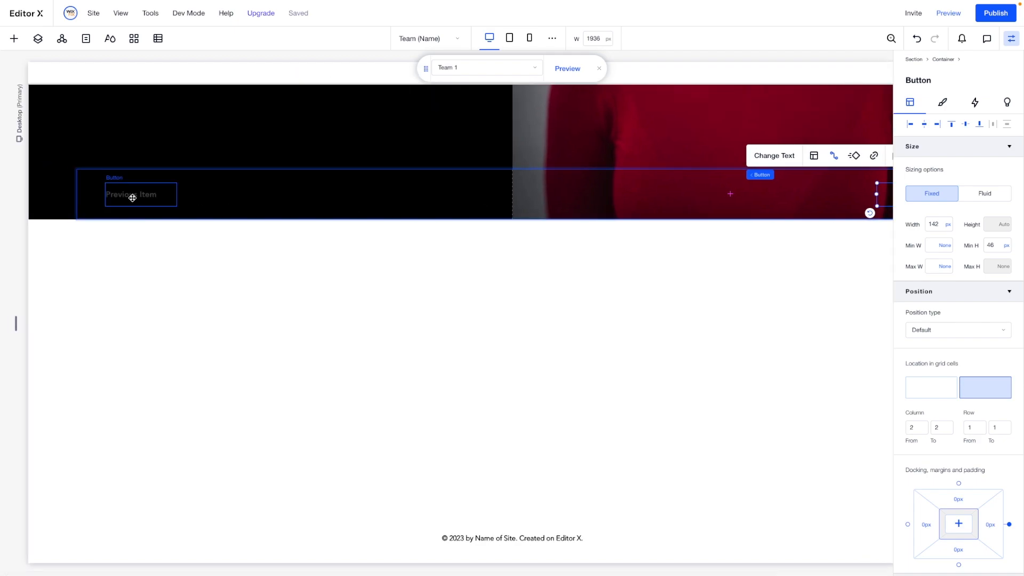
pyautogui.click(132, 197)
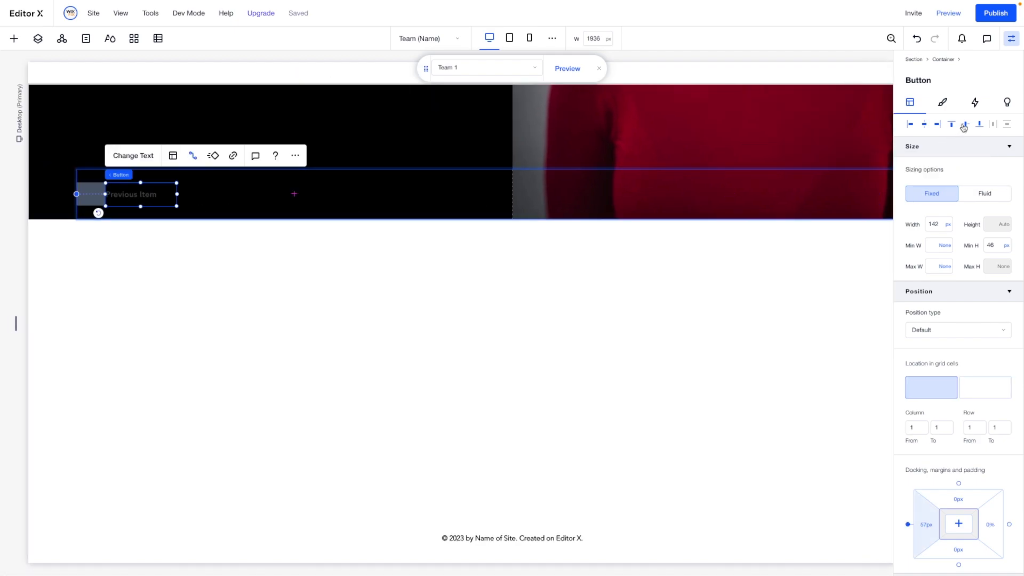
pyautogui.click(909, 124)
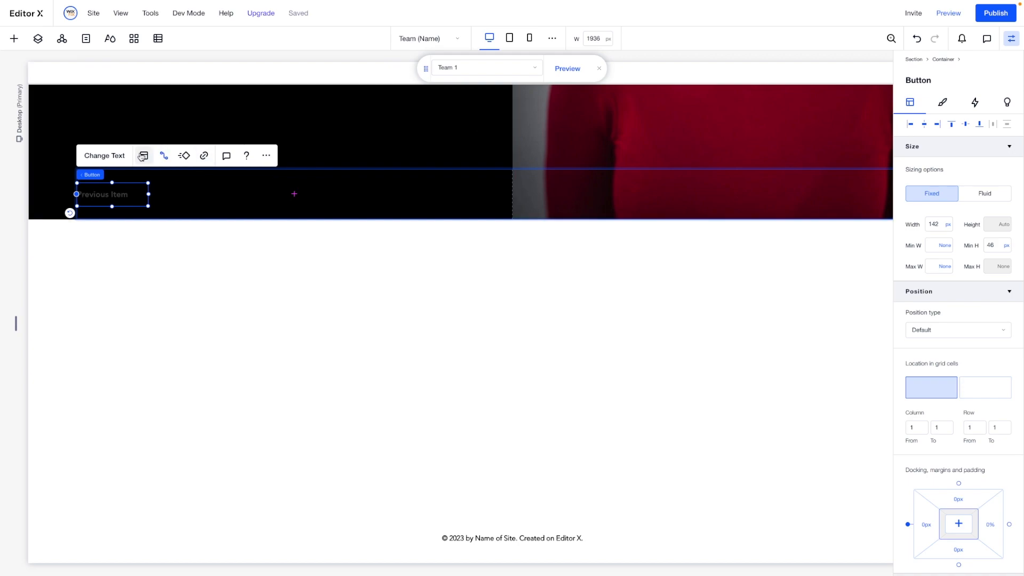
# - Set the Previous Item button's regular text color to white (#FFFFFF)
pyautogui.click(942, 102)
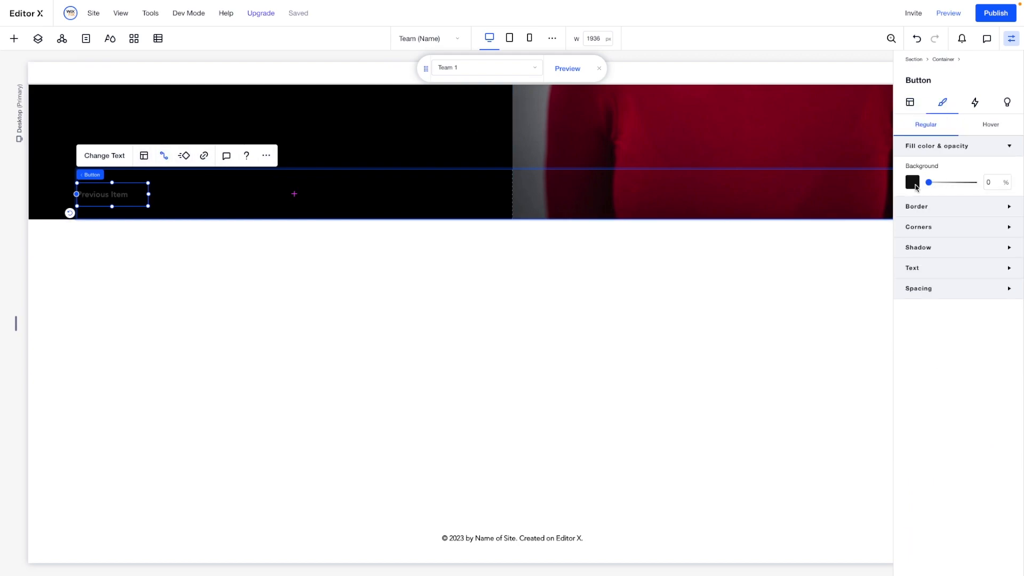
pyautogui.click(915, 269)
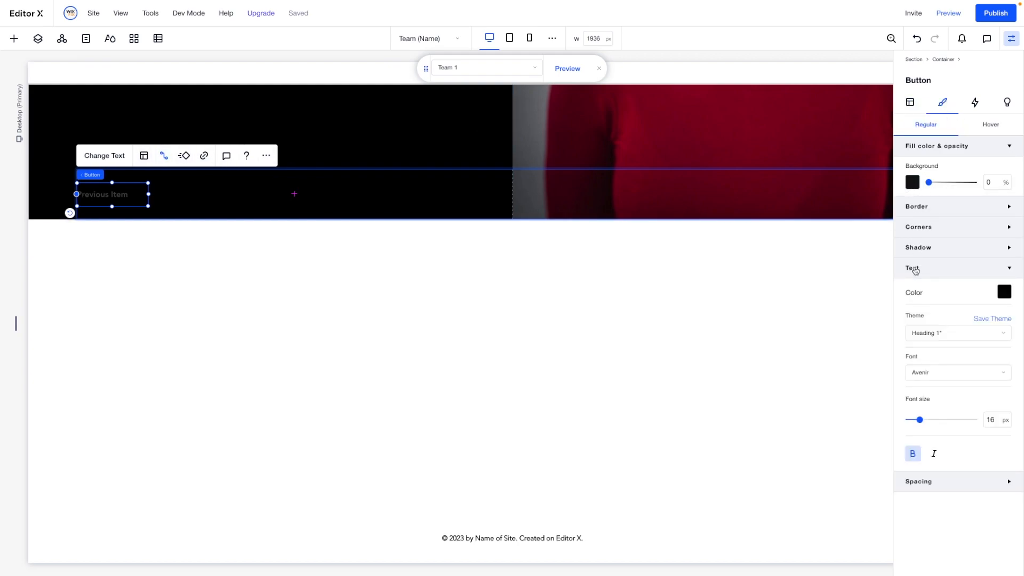
pyautogui.click(1003, 291)
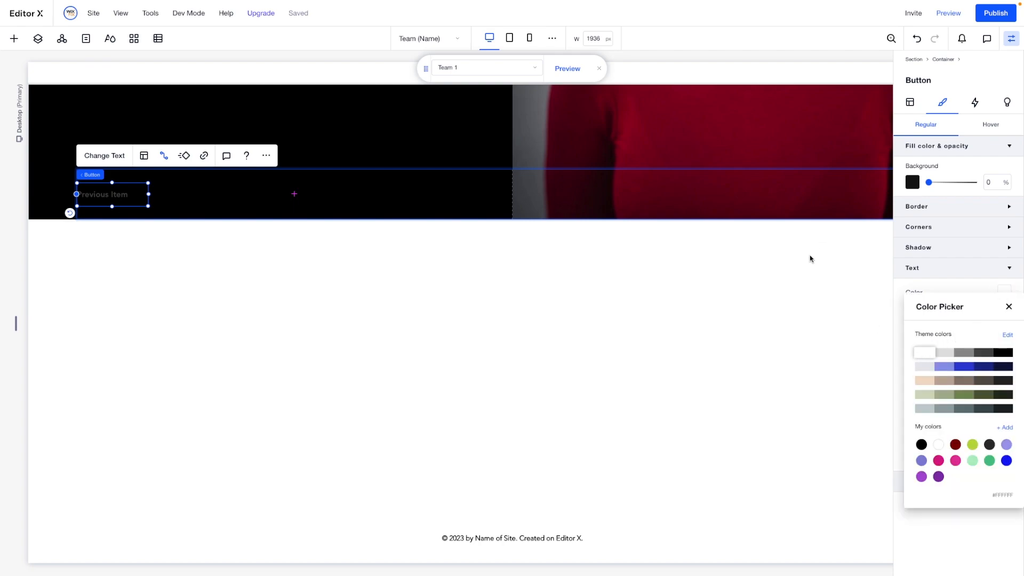
pyautogui.click(806, 276)
# - Set the Next Item button's regular text color to white
pyautogui.hscroll(3, 805, 276)
pyautogui.click(786, 193)
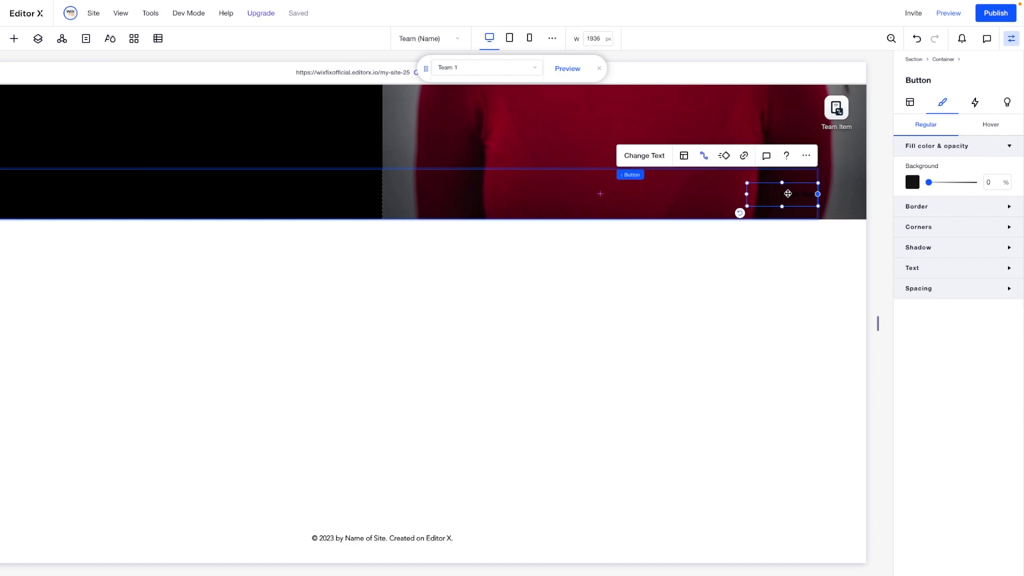
pyautogui.click(920, 271)
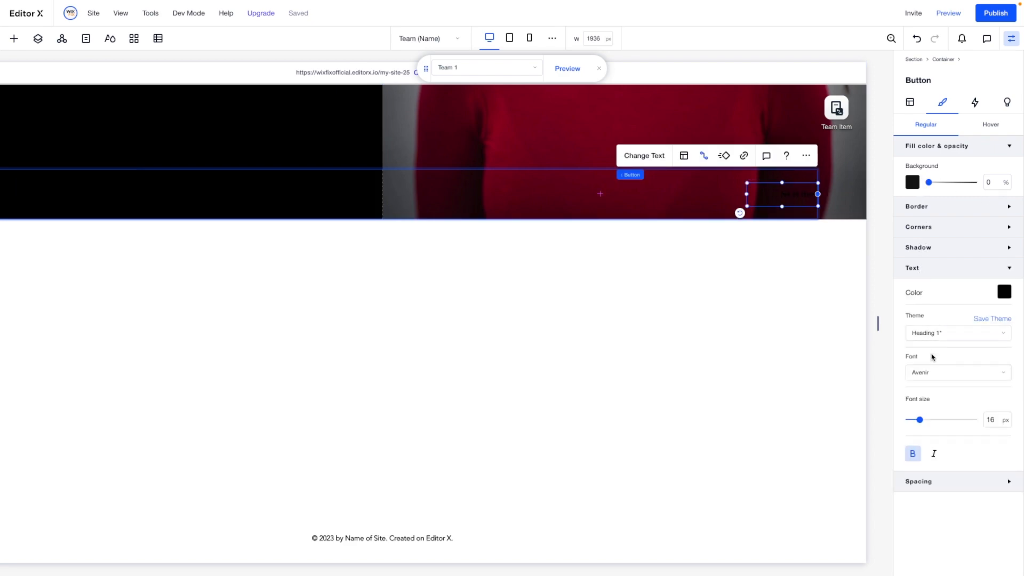
pyautogui.click(1010, 296)
pyautogui.click(924, 353)
pyautogui.click(625, 325)
# - Preview the Team (Name) page and check the section's layout and its item navigation buttons
pyautogui.click(944, 17)
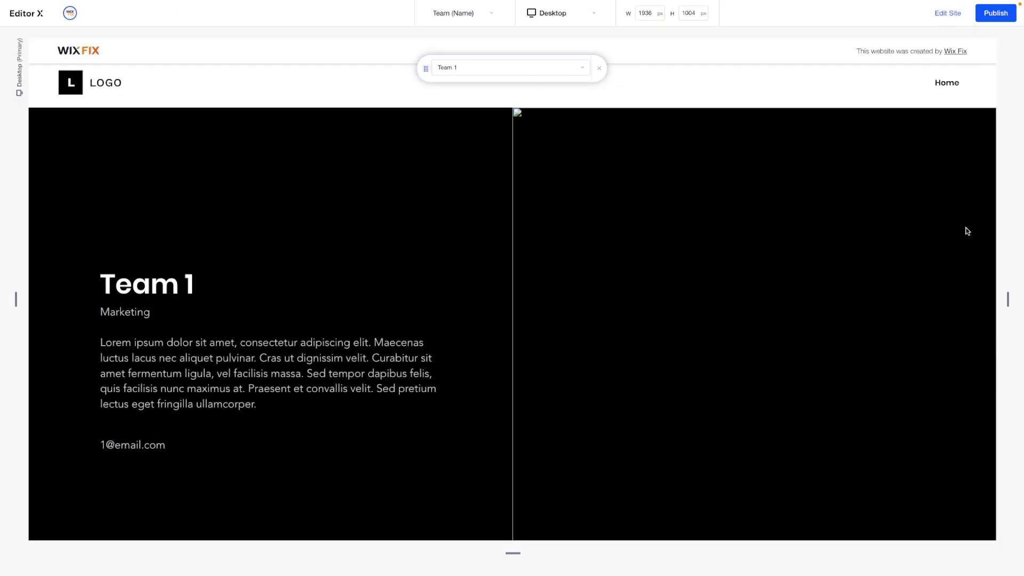
pyautogui.scroll(-2, 968, 232)
pyautogui.scroll(1, 967, 232)
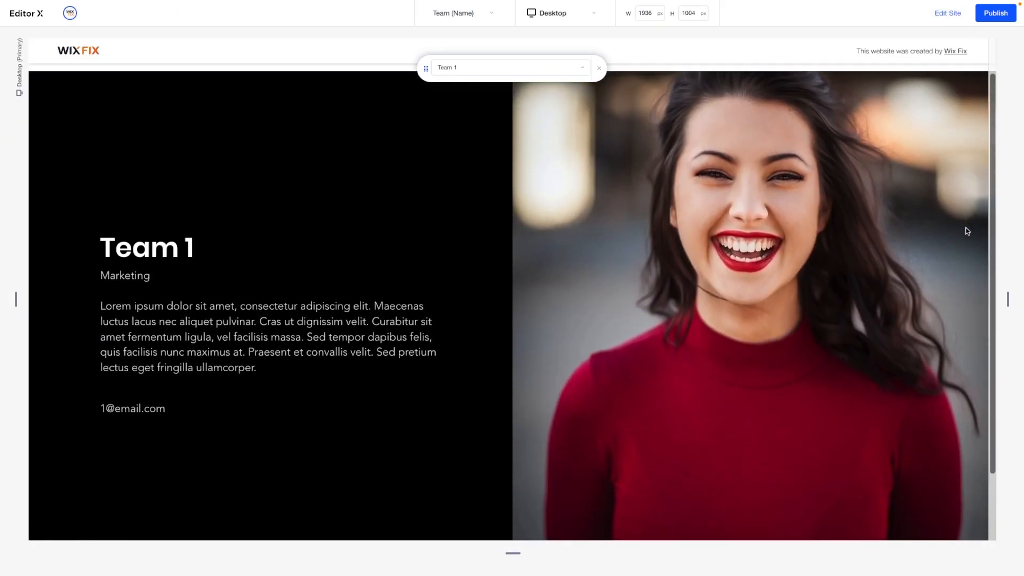
pyautogui.scroll(-2, 967, 232)
pyautogui.scroll(2, 967, 231)
pyautogui.scroll(-1, 967, 232)
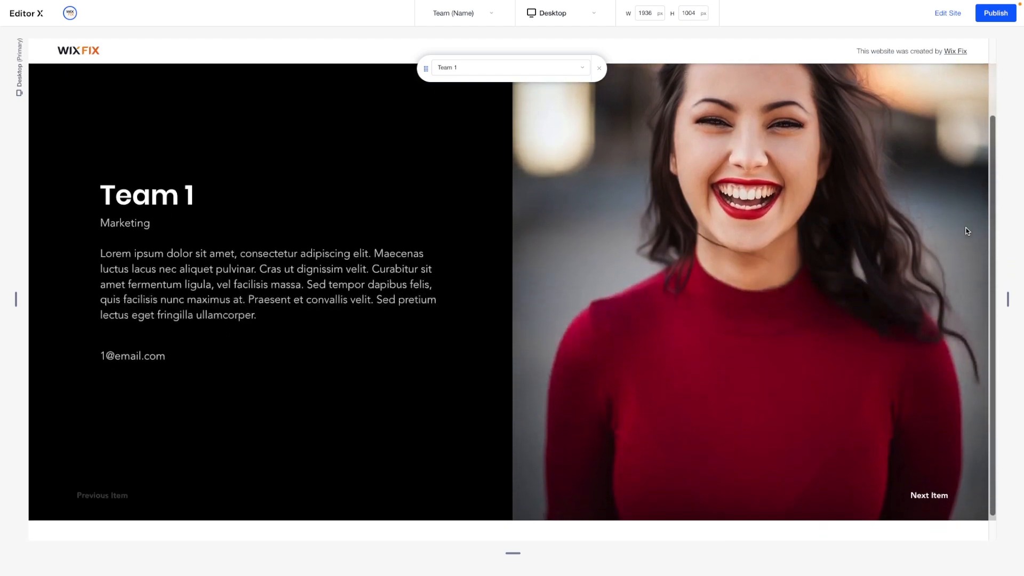
pyautogui.scroll(1, 967, 231)
pyautogui.scroll(-1, 967, 231)
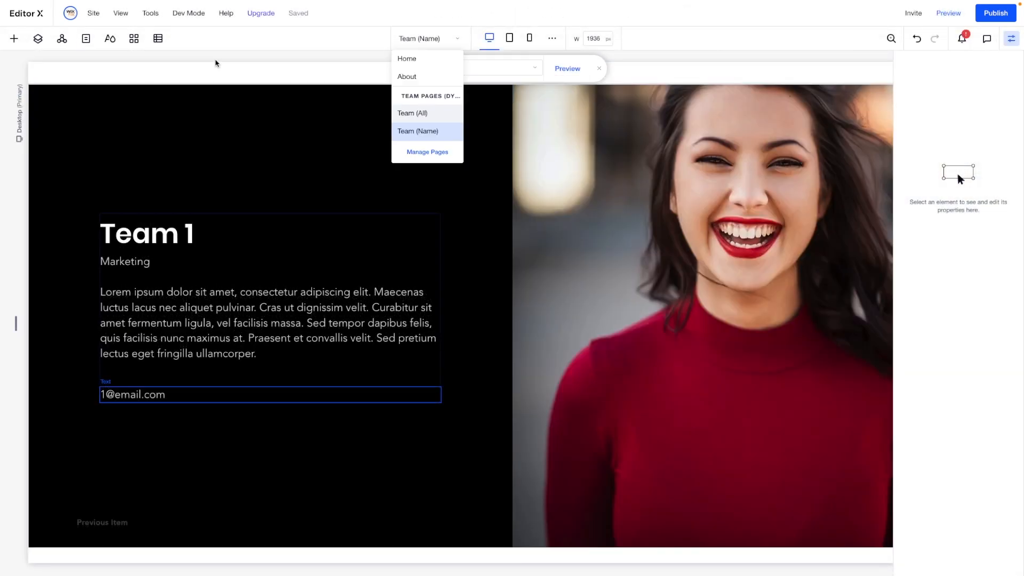
# - Review the dynamic page options available for the Team collection in the Content Manager, leaving the collection unchanged
pyautogui.click(158, 39)
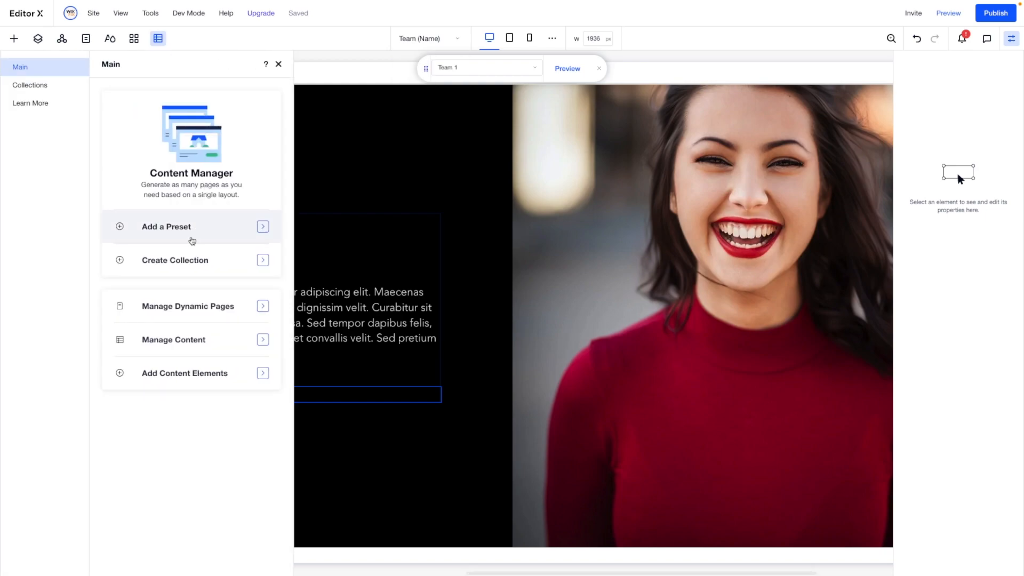
pyautogui.click(44, 85)
pyautogui.click(263, 138)
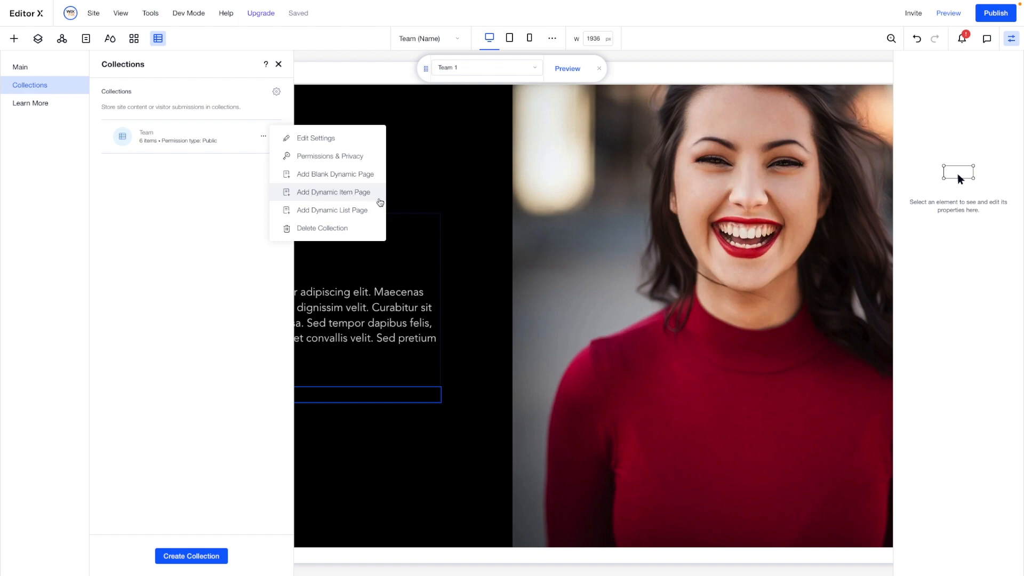
pyautogui.click(466, 209)
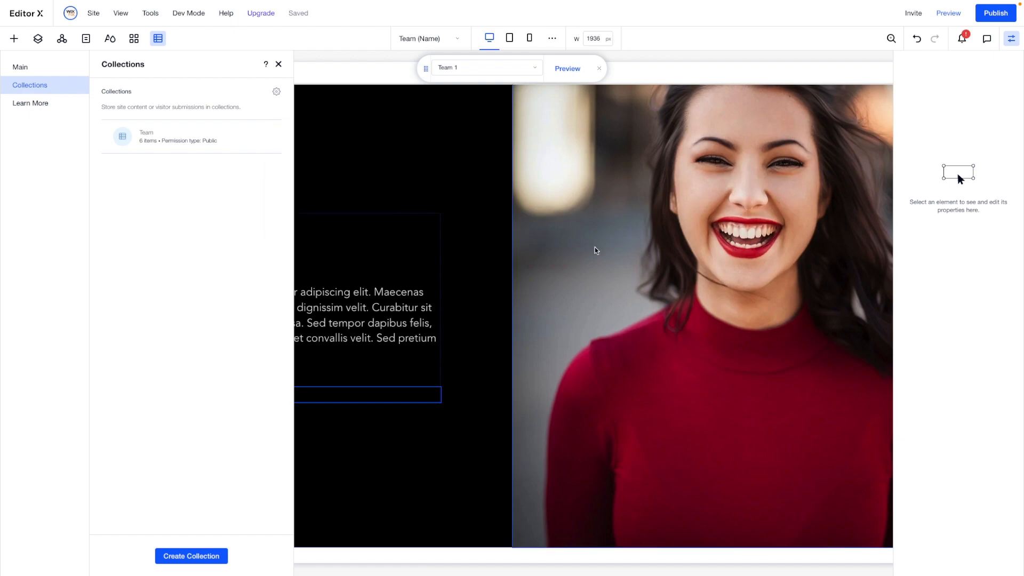
pyautogui.click(595, 250)
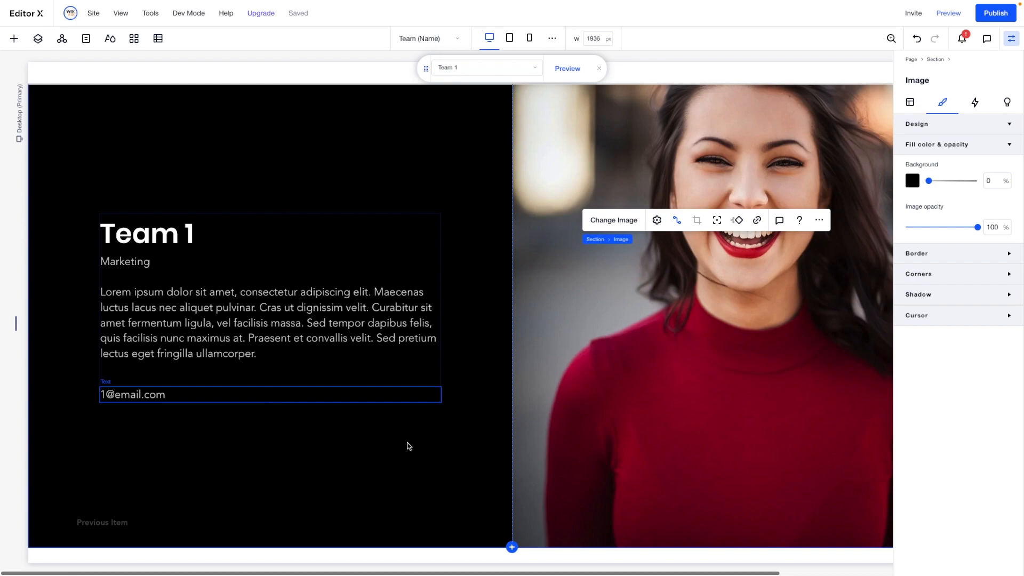
# - View the About page with its team repeater, and return to the Team (Name) page
pyautogui.click(415, 39)
pyautogui.click(406, 76)
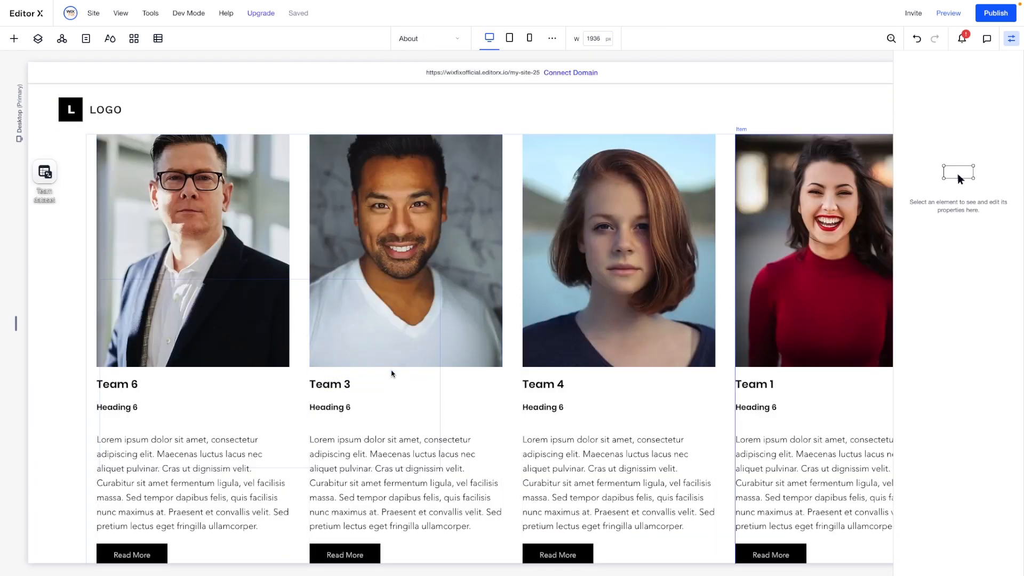
pyautogui.click(415, 38)
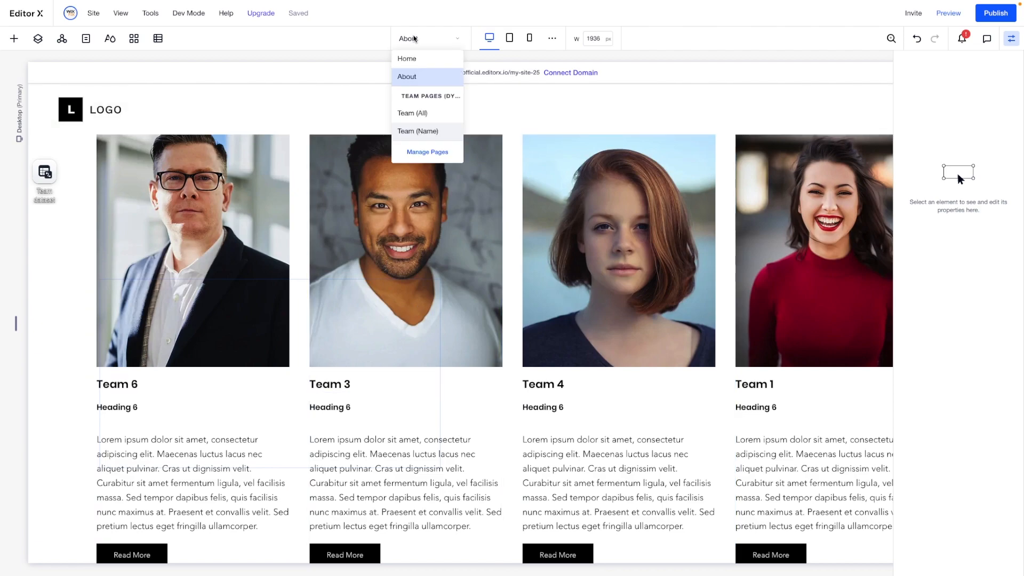
pyautogui.click(419, 132)
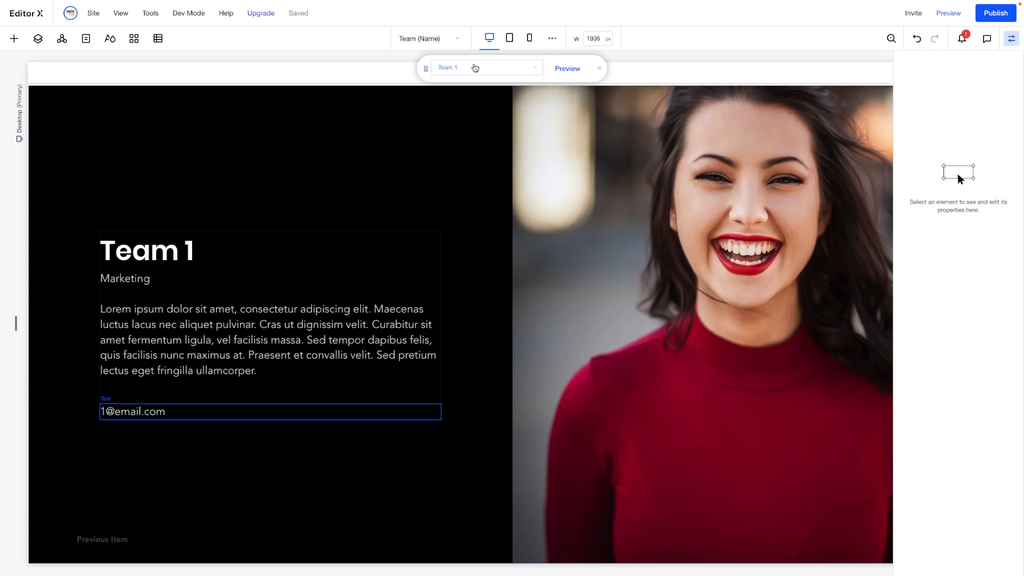
# - Show the Team 3 item and the Team 5 item on the dynamic page to check their content
pyautogui.click(473, 68)
pyautogui.click(472, 125)
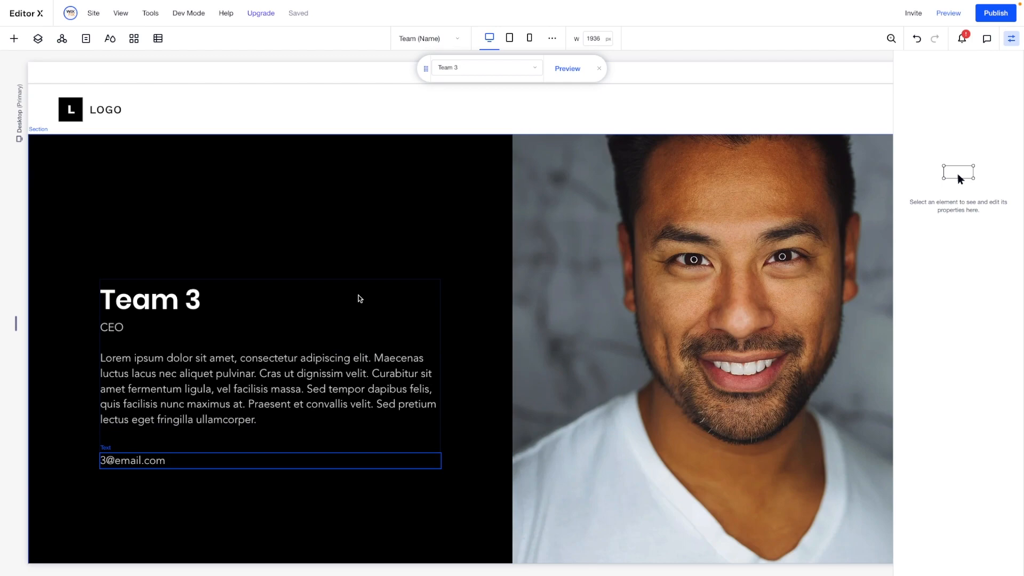
pyautogui.click(470, 73)
pyautogui.click(465, 157)
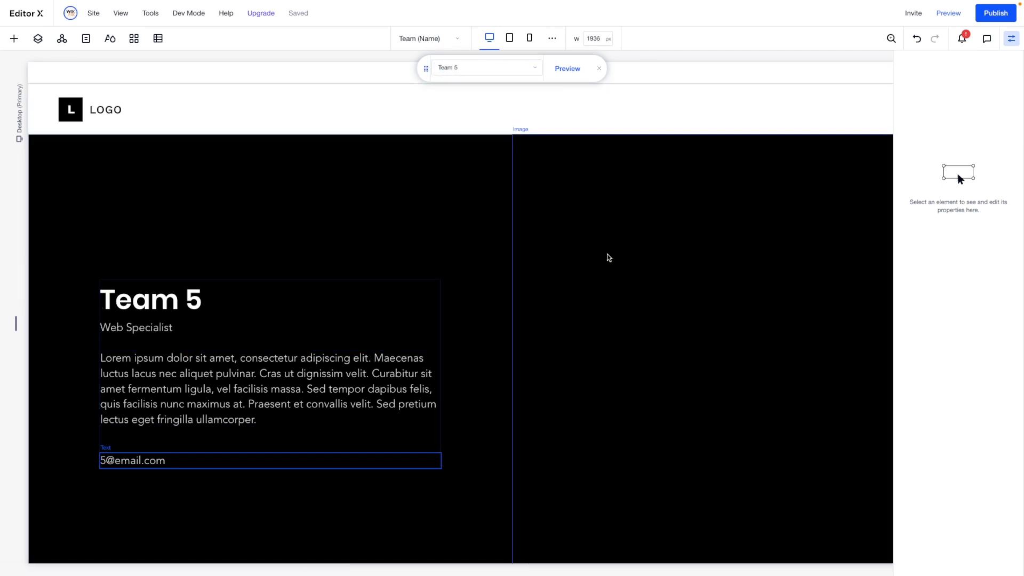